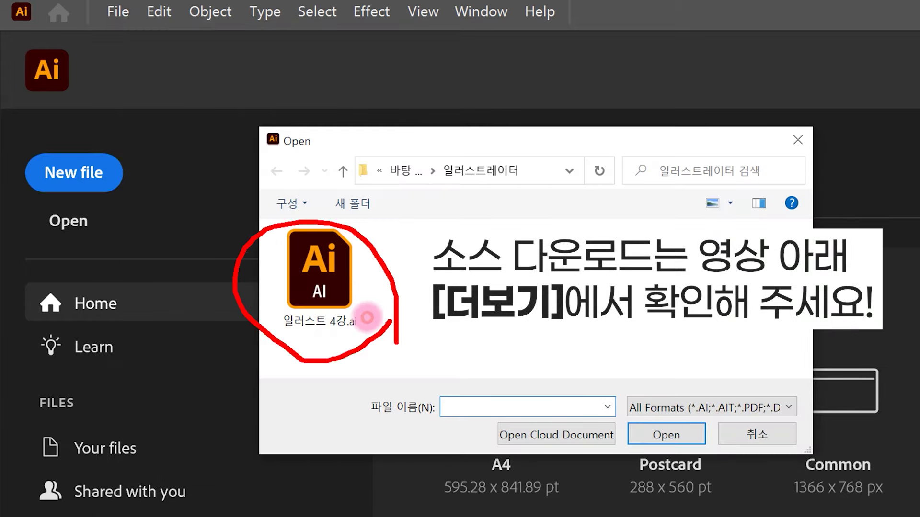
Step: Open the file 일러스트 4강.ai and switch the toolbar to the Advanced set
double_click(311, 269)
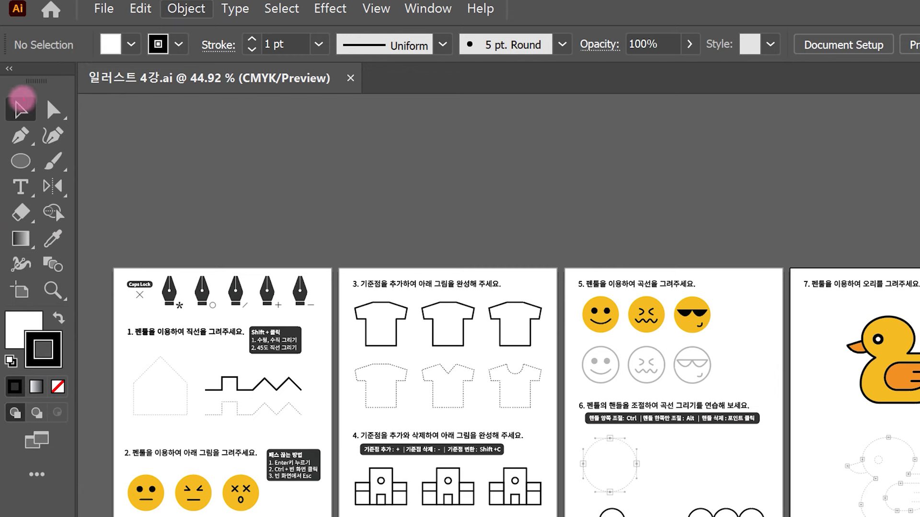
drag(1, 77, 76, 327)
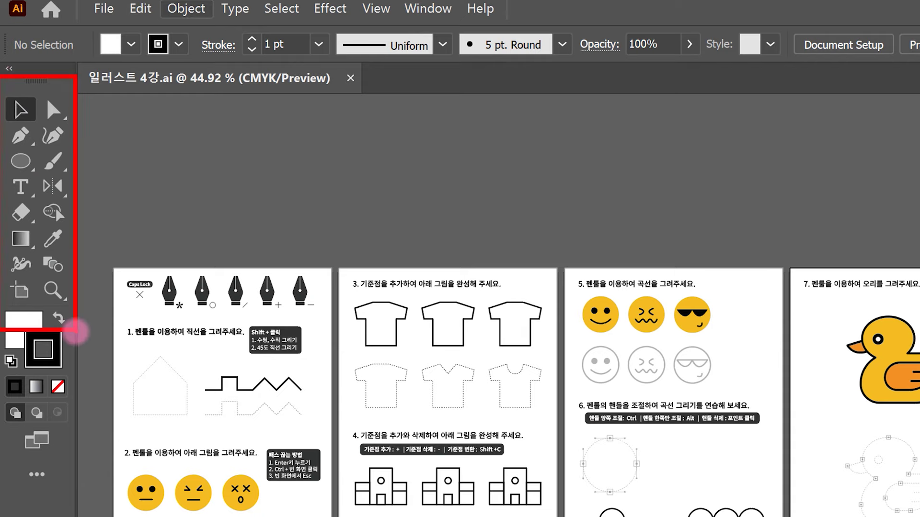
click(440, 14)
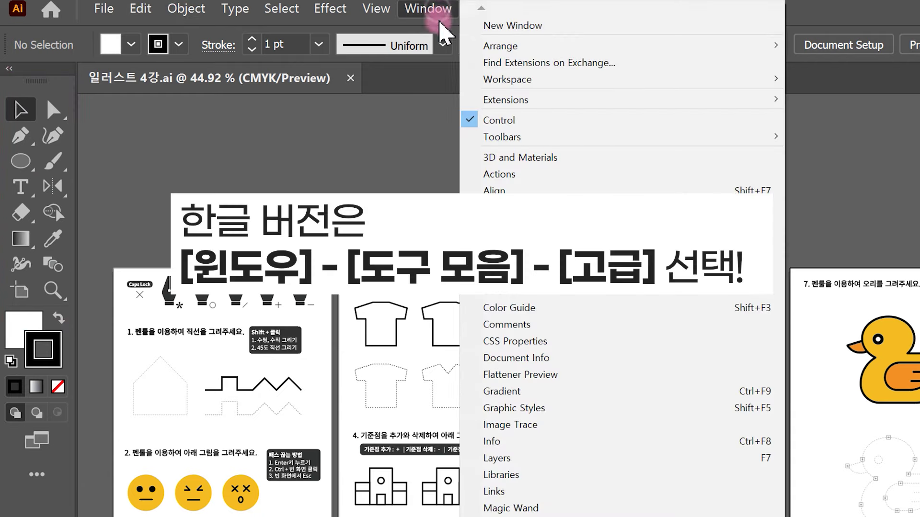
mouse_move(708, 139)
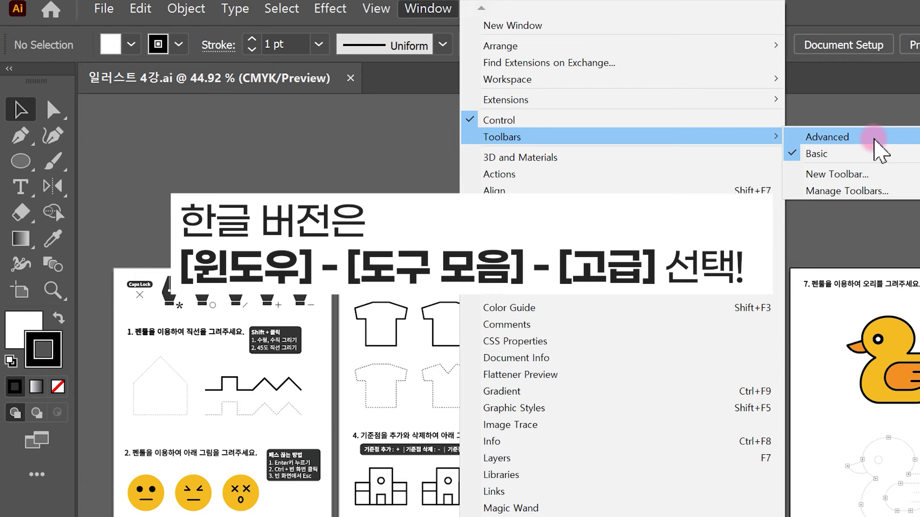
click(874, 139)
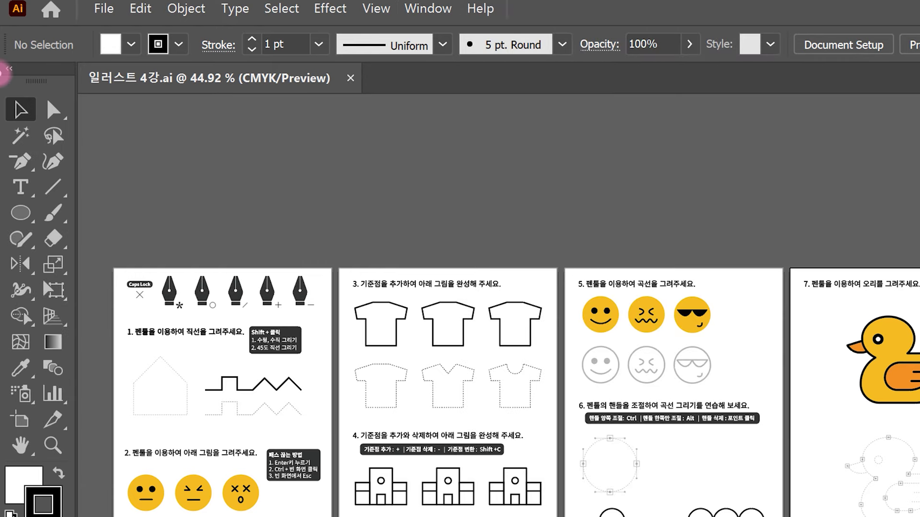
Step: Turn off Smart Guides and detach the Pen tool group as a floating panel beside the artboard
click(380, 12)
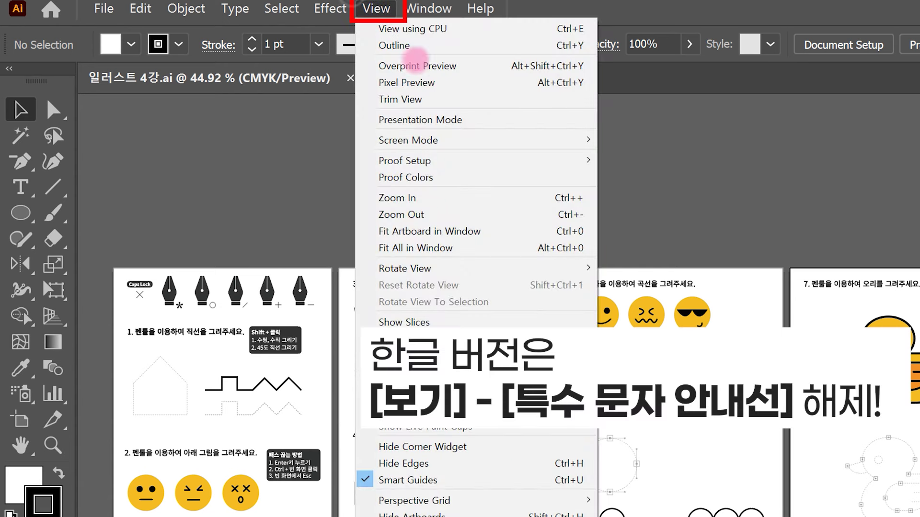
drag(415, 447, 450, 486)
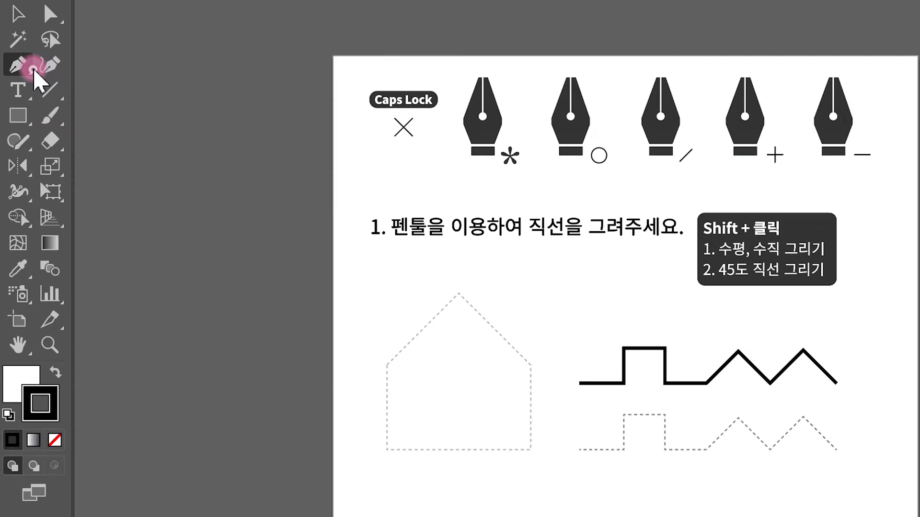
click(15, 112)
drag(262, 106, 206, 91)
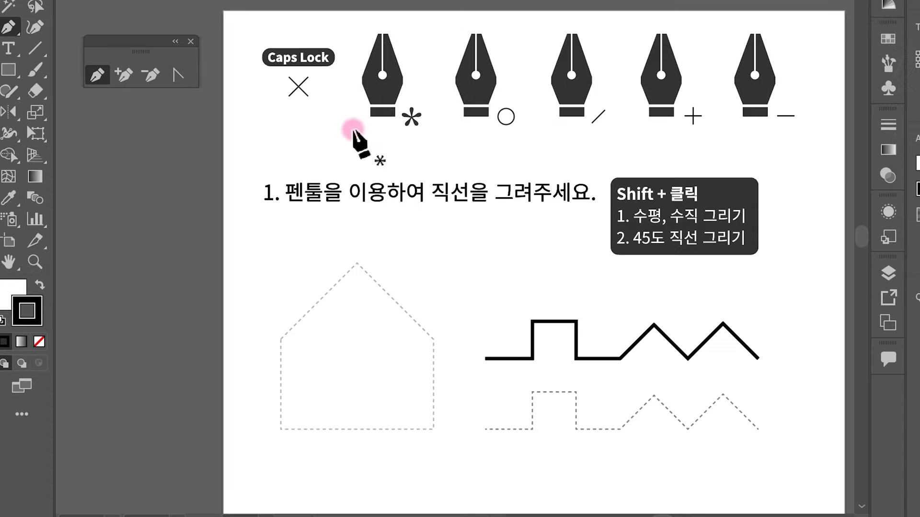
mouse_move(431, 131)
mouse_down()
mouse_move(402, 89)
mouse_move(433, 125)
mouse_up()
right_click(441, 135)
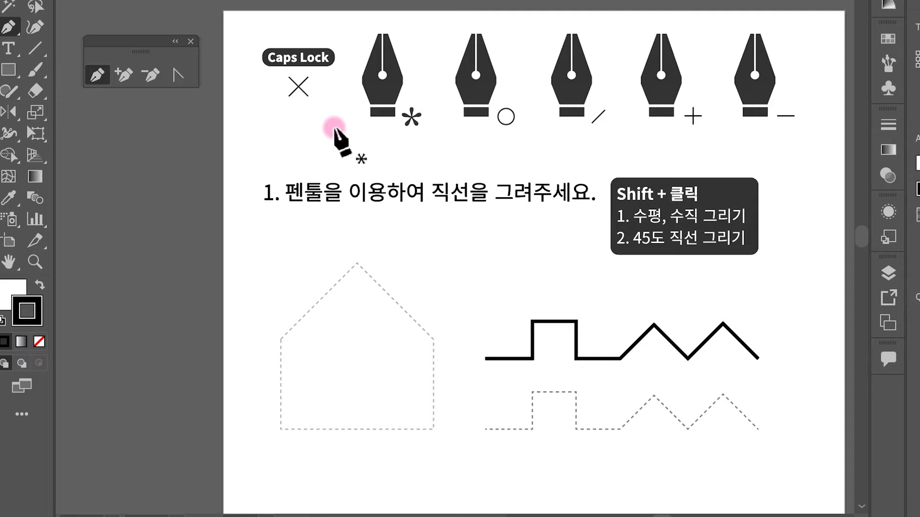
mouse_move(372, 267)
mouse_down()
mouse_move(356, 279)
mouse_move(343, 257)
mouse_move(374, 269)
mouse_up()
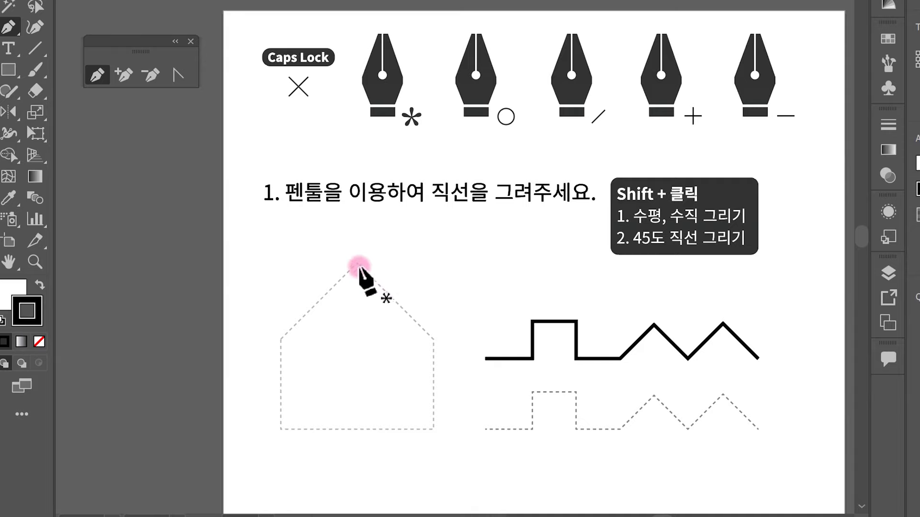
Step: Trace the dashed house outline with the Pen tool as a closed straight-sided path, about 51 mm wide and 55 mm tall
click(356, 263)
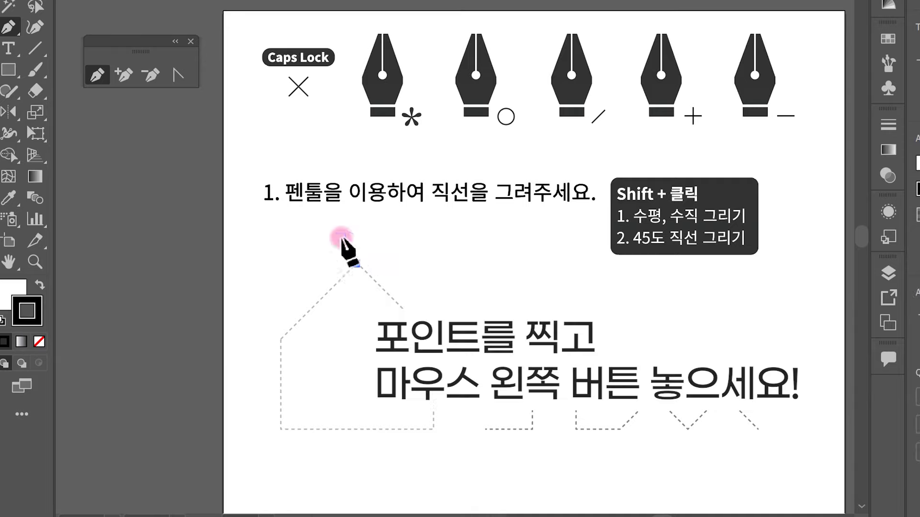
shift+click(295, 339)
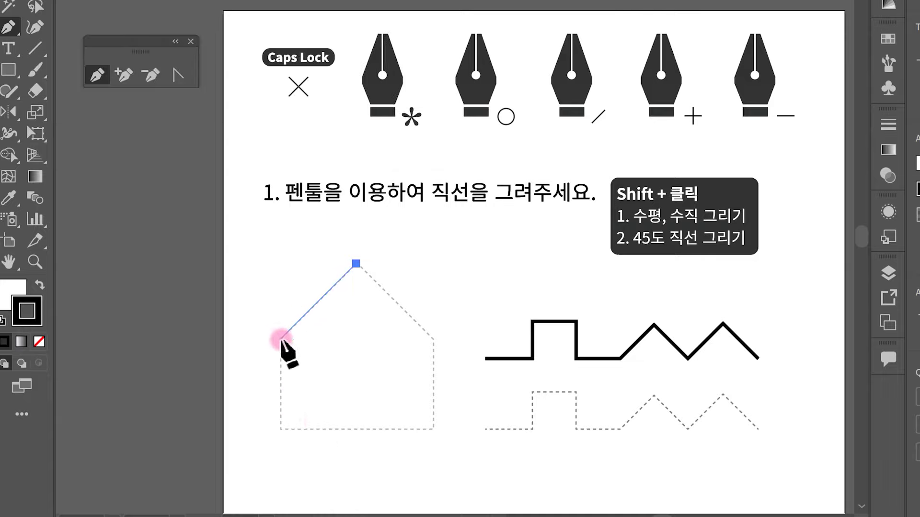
click(281, 339)
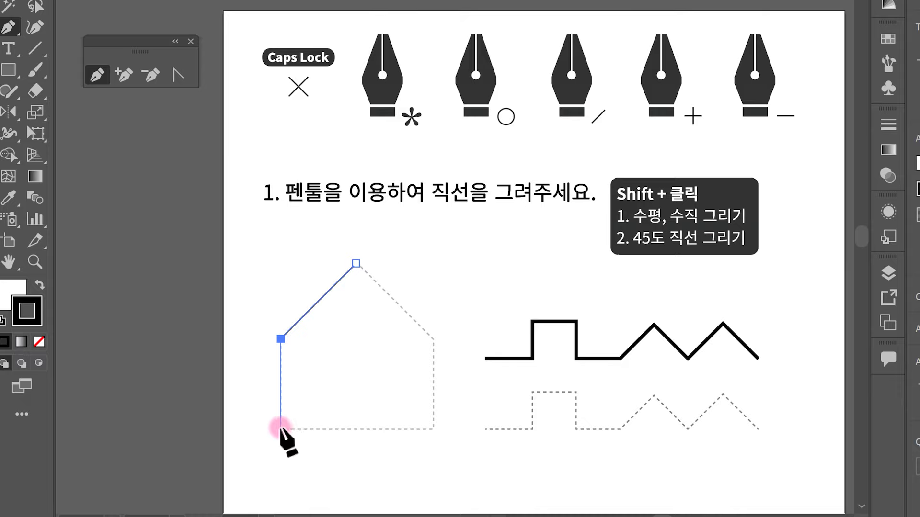
shift+click(281, 427)
shift+click(433, 427)
shift+click(433, 338)
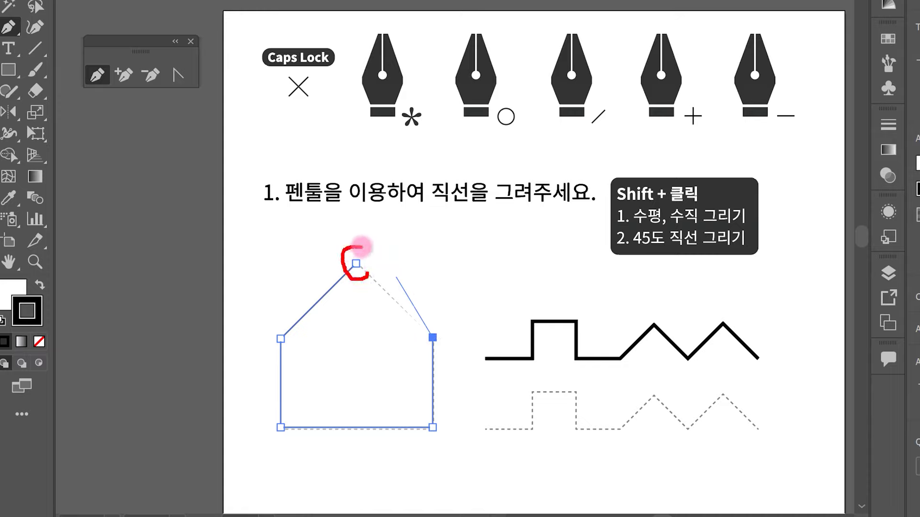
drag(360, 246, 369, 274)
key(Escape)
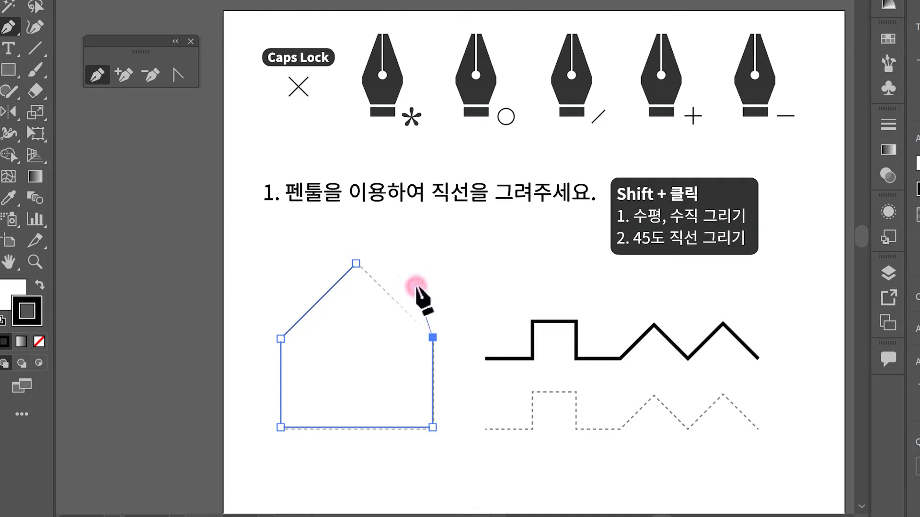
mouse_move(530, 129)
mouse_down()
mouse_move(499, 144)
mouse_move(511, 81)
mouse_move(534, 143)
mouse_up()
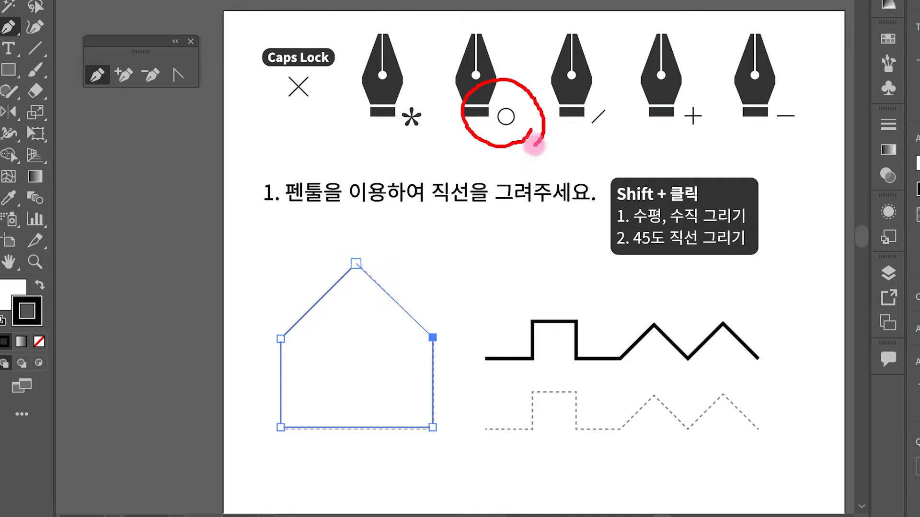
key(Escape)
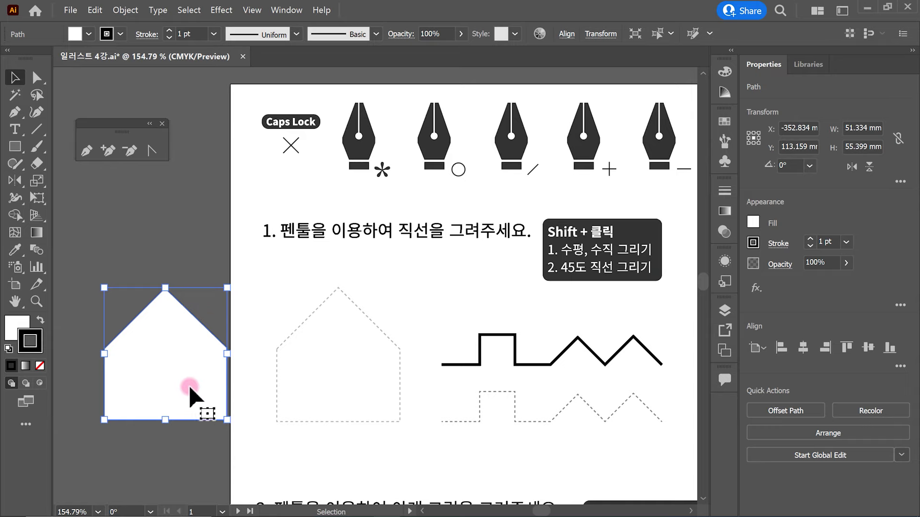
Step: Fill the house shape beside the artboard with red, E21313
double_click(17, 328)
click(621, 218)
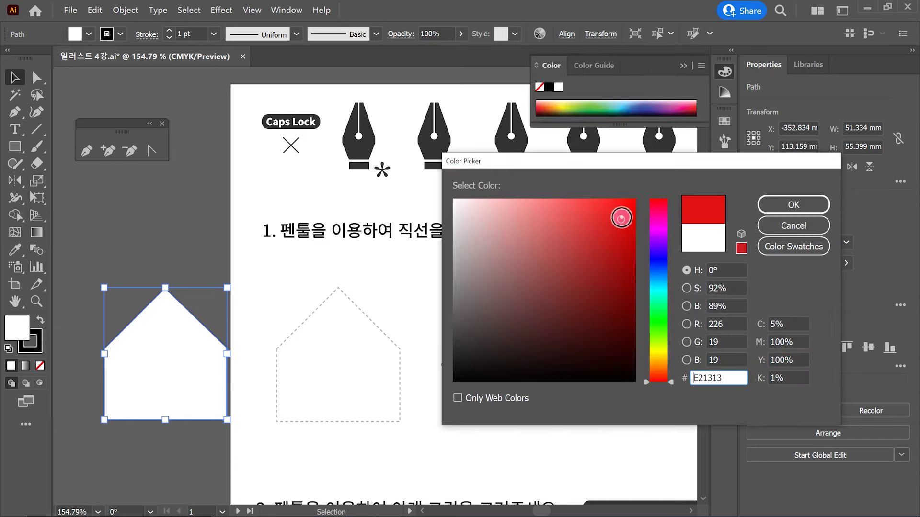
click(785, 205)
Step: Set the fill of the house shape beside the artboard to None, leaving only its outline
click(267, 299)
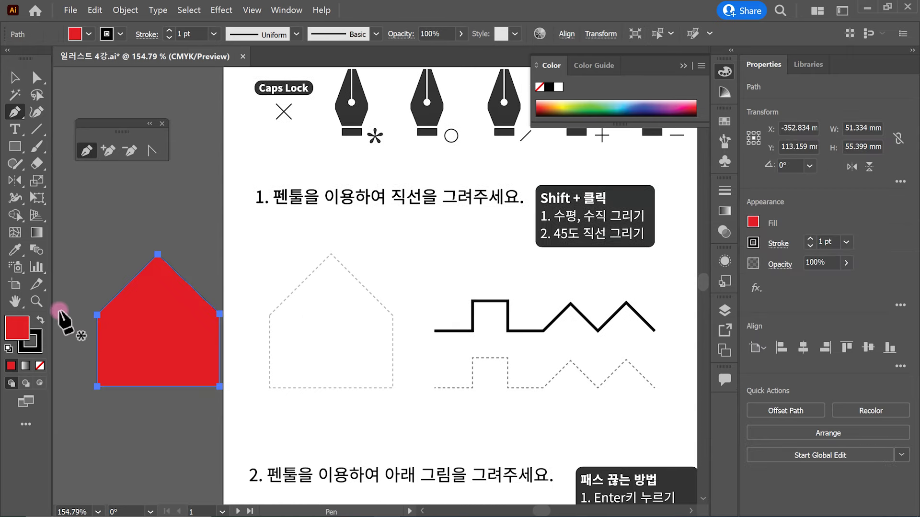
click(41, 366)
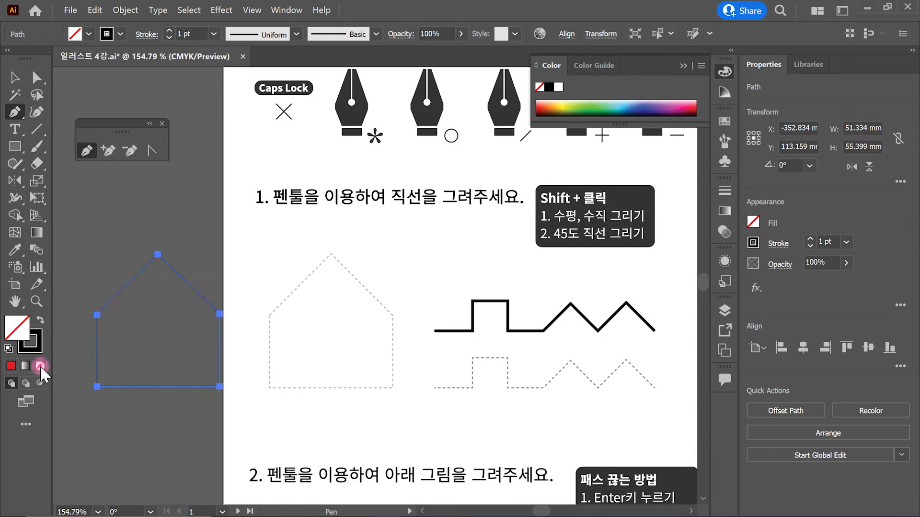
click(42, 351)
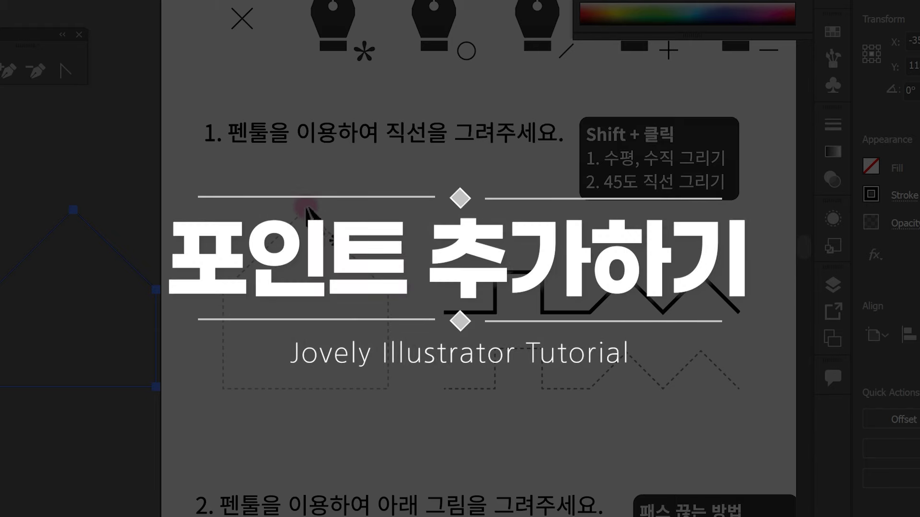
Step: Trace the dashed house template with the Pen tool as a second closed path without fill
click(306, 207)
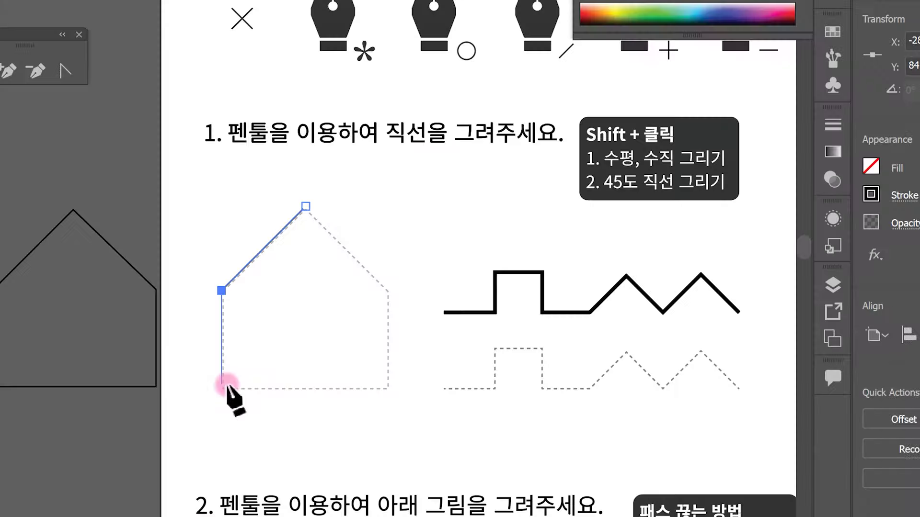
click(222, 389)
click(388, 389)
click(387, 291)
click(306, 206)
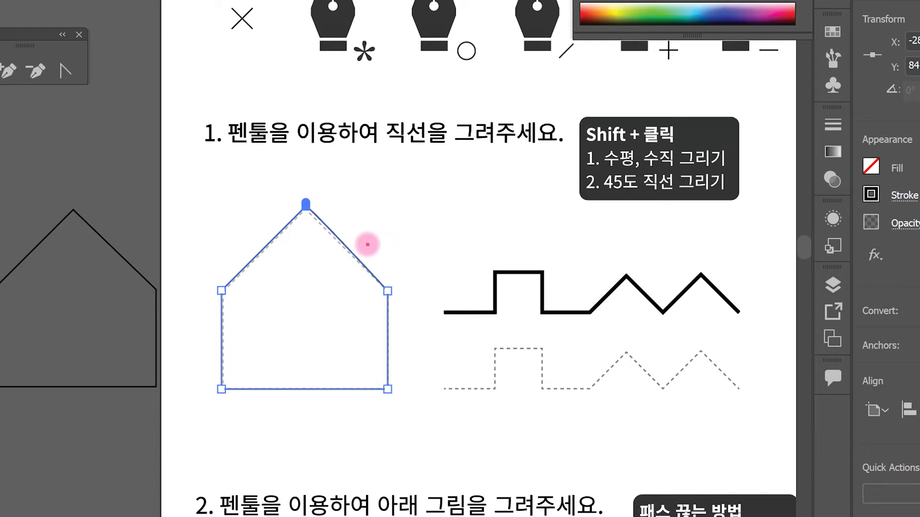
Step: Add two anchor points on the right wall of the traced house and pull both outward from the wall
drag(436, 242, 337, 327)
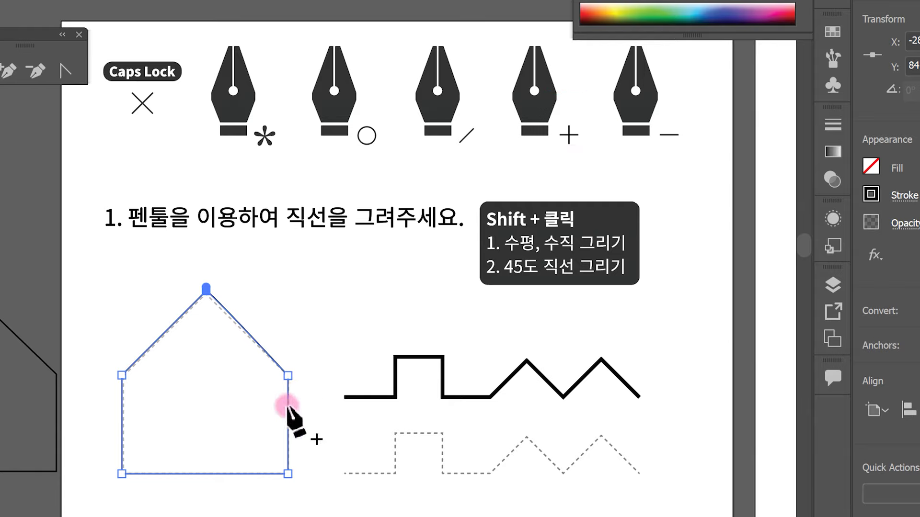
click(288, 405)
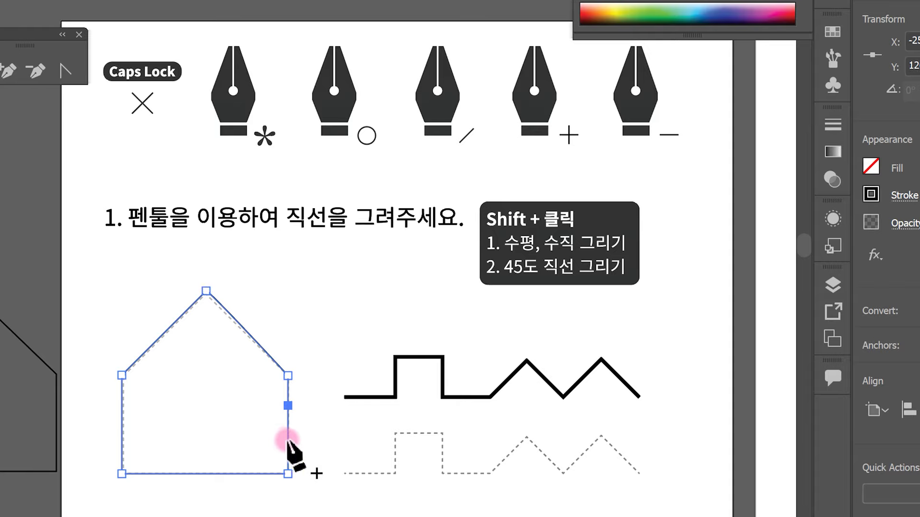
click(287, 440)
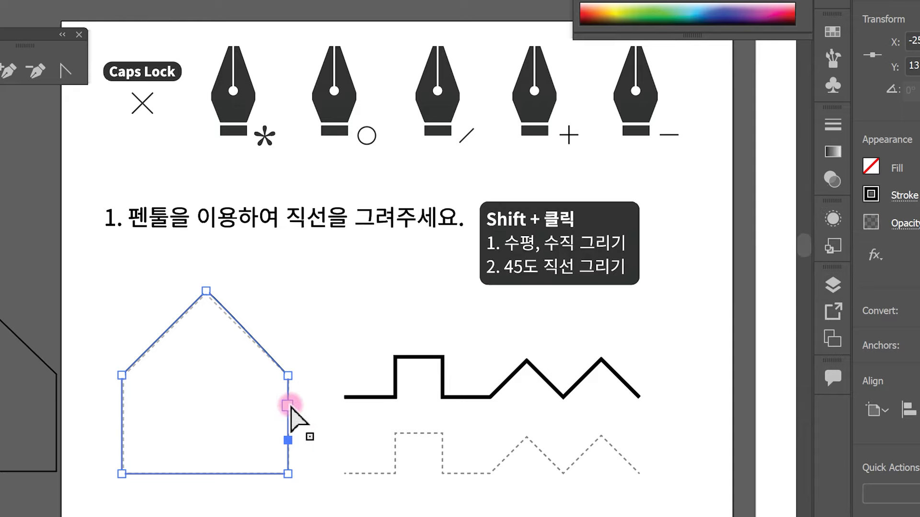
drag(290, 406, 330, 410)
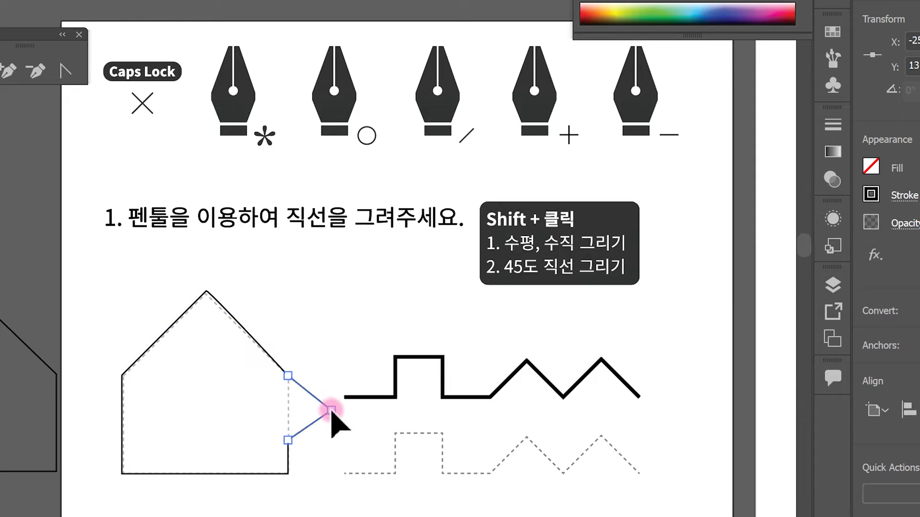
drag(288, 440, 335, 450)
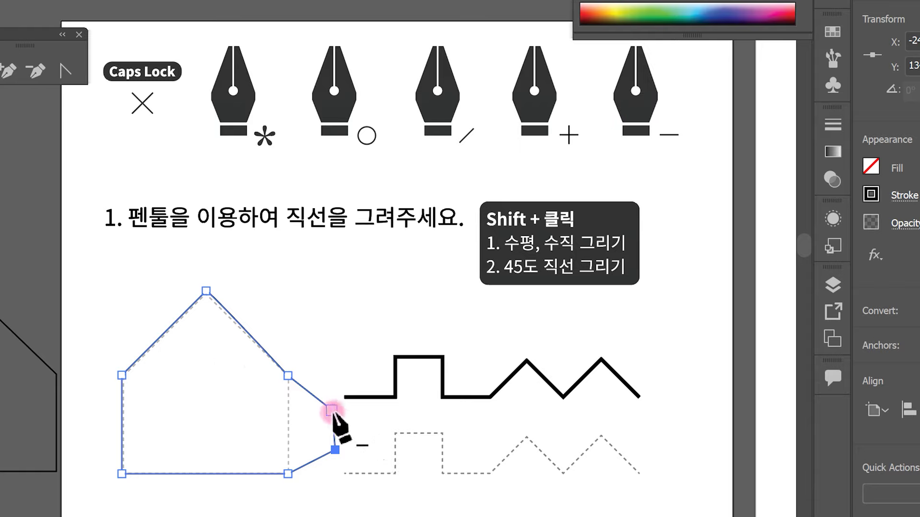
Step: Delete the two added anchor points so the right wall of the traced house is straight again
click(334, 450)
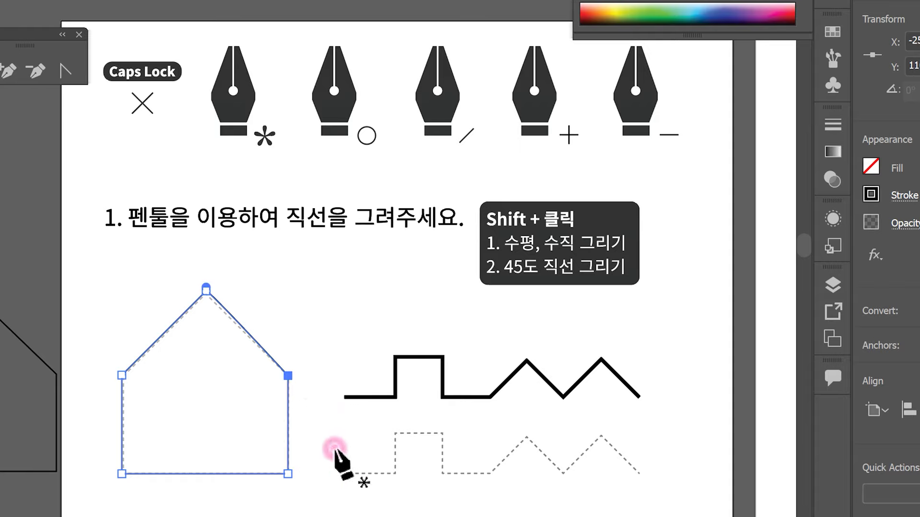
click(288, 376)
click(205, 289)
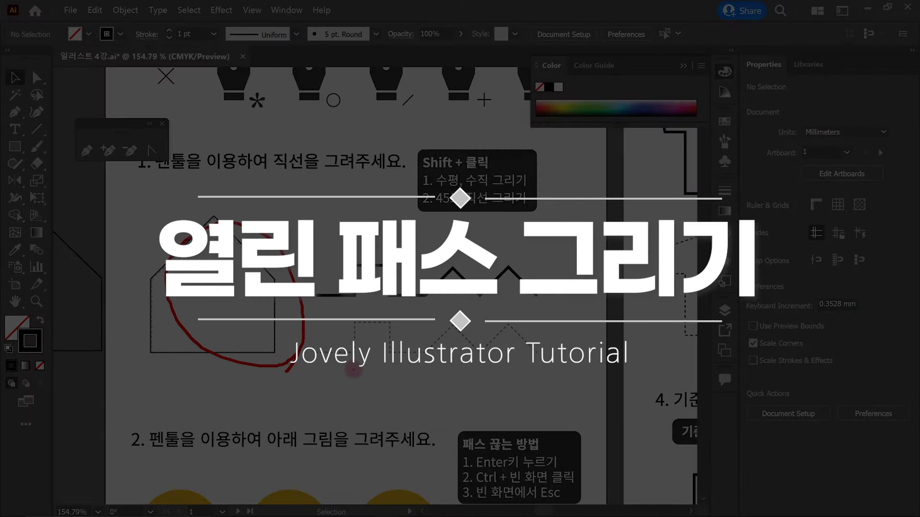
mouse_move(474, 374)
mouse_down()
mouse_move(419, 314)
mouse_move(484, 379)
mouse_up()
key(Escape)
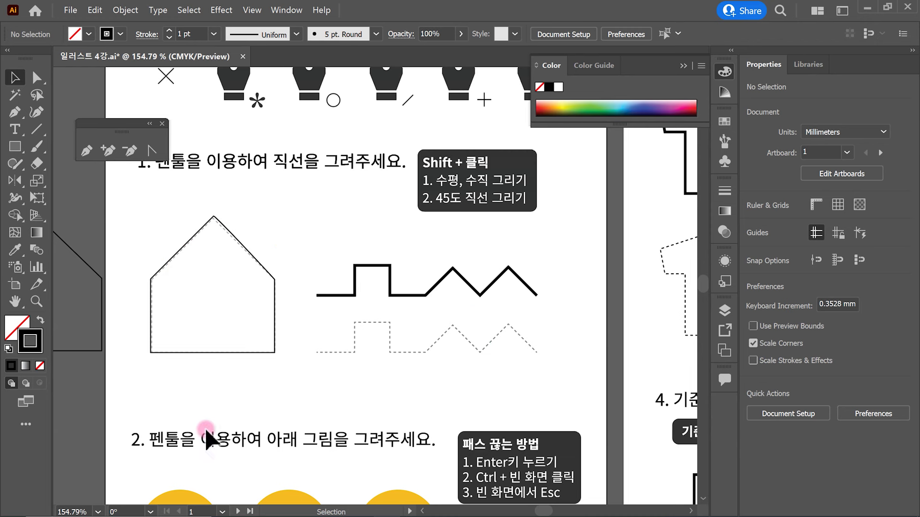
key(ctrl+2)
mouse_move(107, 164)
mouse_down()
mouse_move(87, 169)
mouse_move(74, 139)
mouse_move(137, 233)
mouse_up()
drag(135, 190, 150, 186)
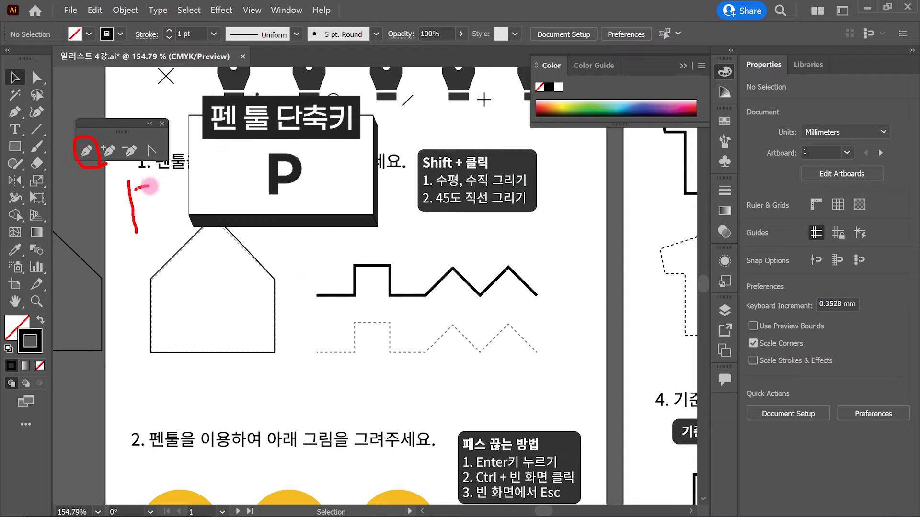
key(Escape)
Step: Trace the dashed step-and-zigzag template with the Pen tool as one open path of horizontal, vertical and 45° segments, ending it at the right tip
key(p)
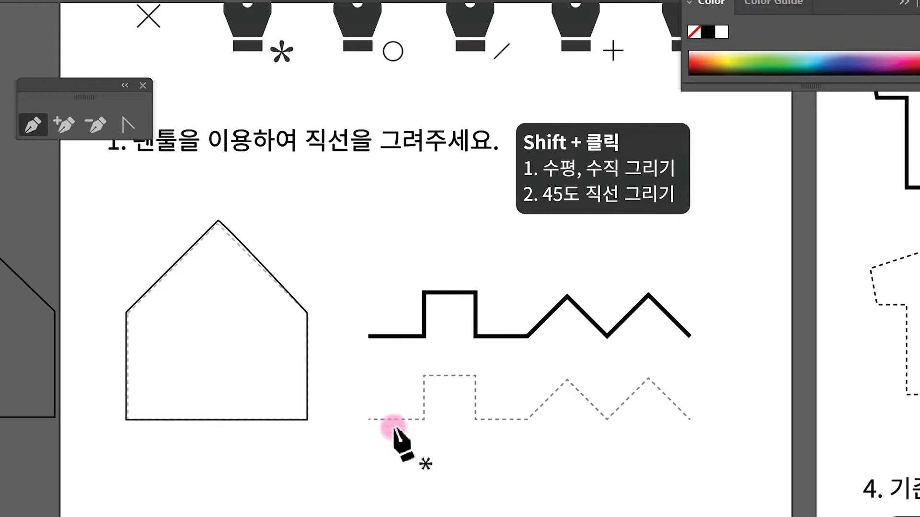
click(366, 420)
shift+click(419, 420)
shift+click(419, 376)
shift+click(475, 375)
shift+click(475, 417)
shift+click(526, 418)
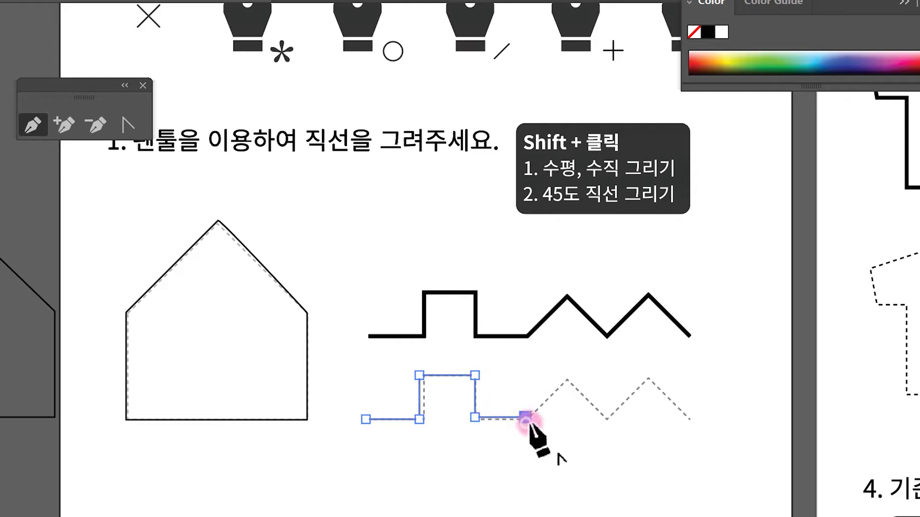
shift+click(564, 378)
shift+click(605, 418)
shift+click(651, 372)
shift+click(695, 417)
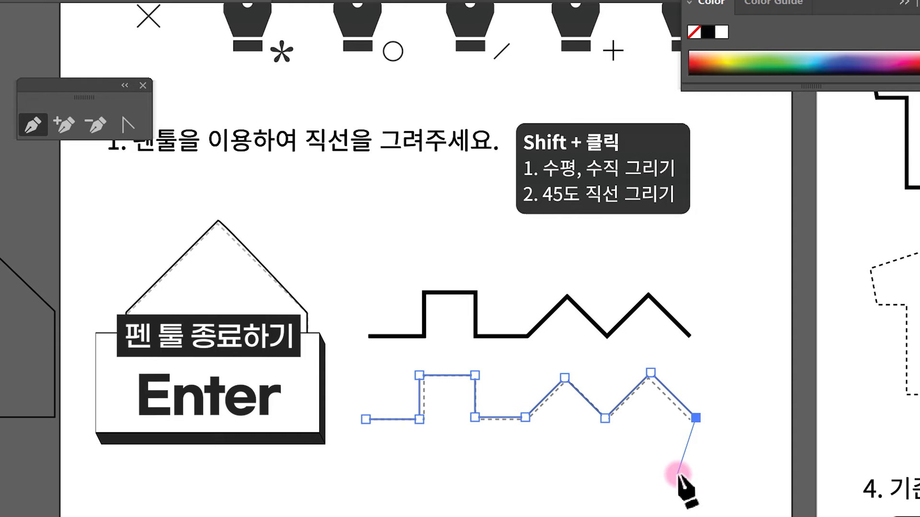
key(Return)
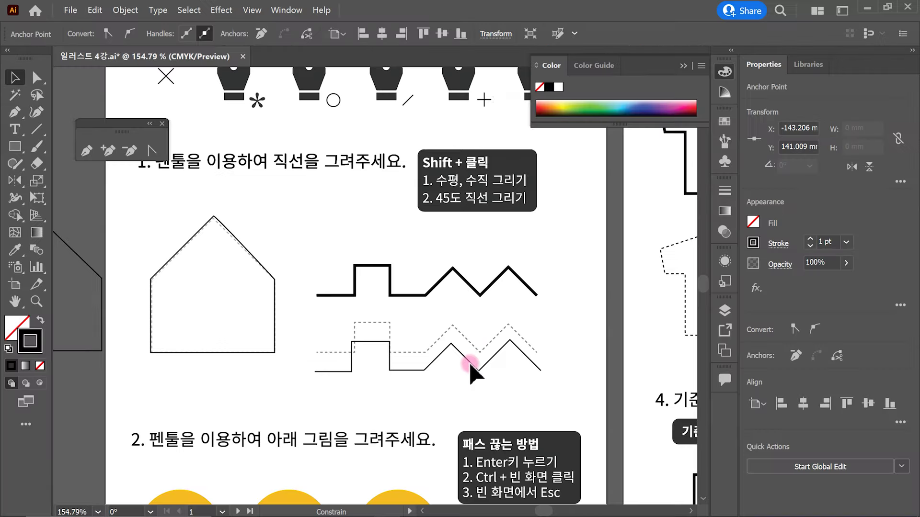
Step: Move the traced step-and-zigzag path below its dashed template and deselect it
drag(468, 362, 475, 389)
click(562, 382)
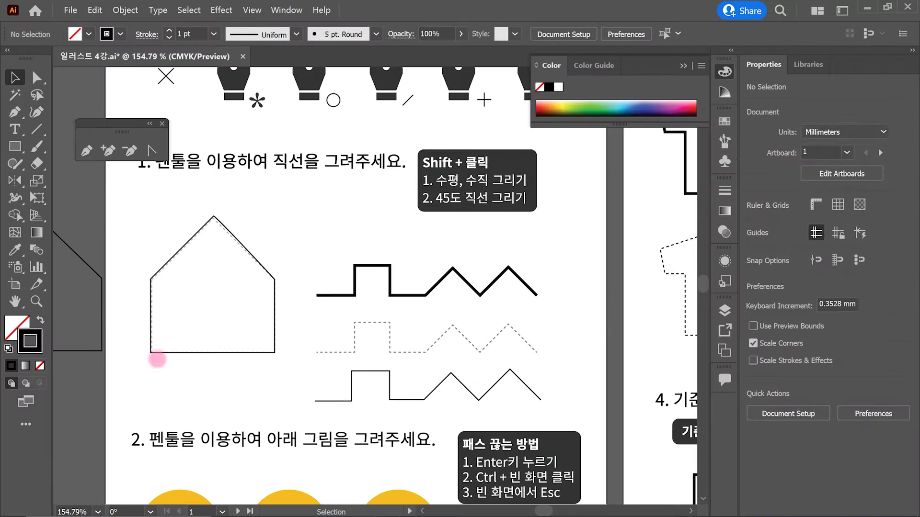
drag(195, 352, 258, 356)
mouse_move(481, 410)
mouse_down()
mouse_move(398, 411)
mouse_move(467, 350)
mouse_move(480, 410)
mouse_up()
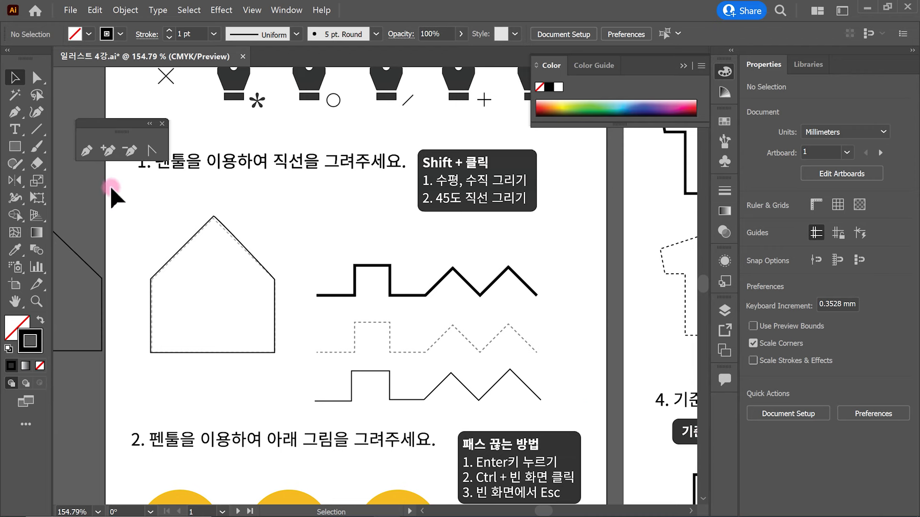
Step: Continue the open path from its right endpoint with the Pen tool, straight down and back along the underside, closing it into a shape
click(89, 152)
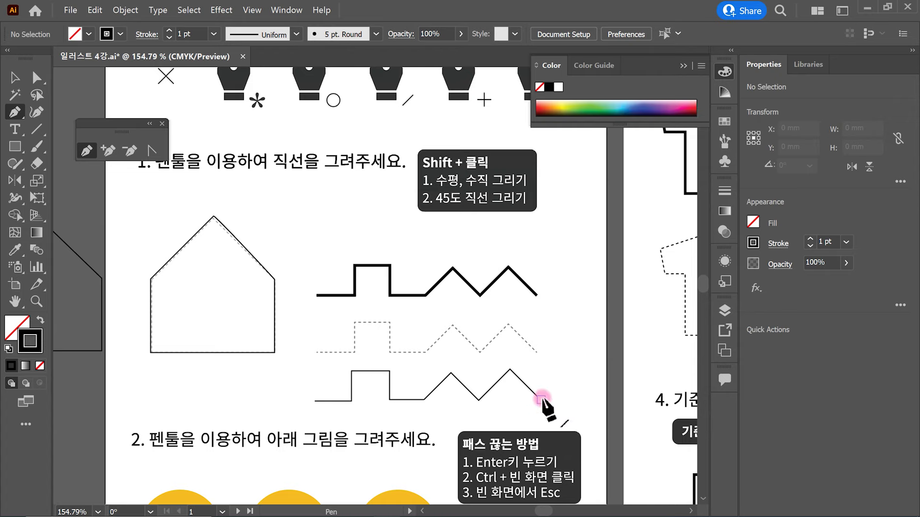
scroll(544, 398, up, 3)
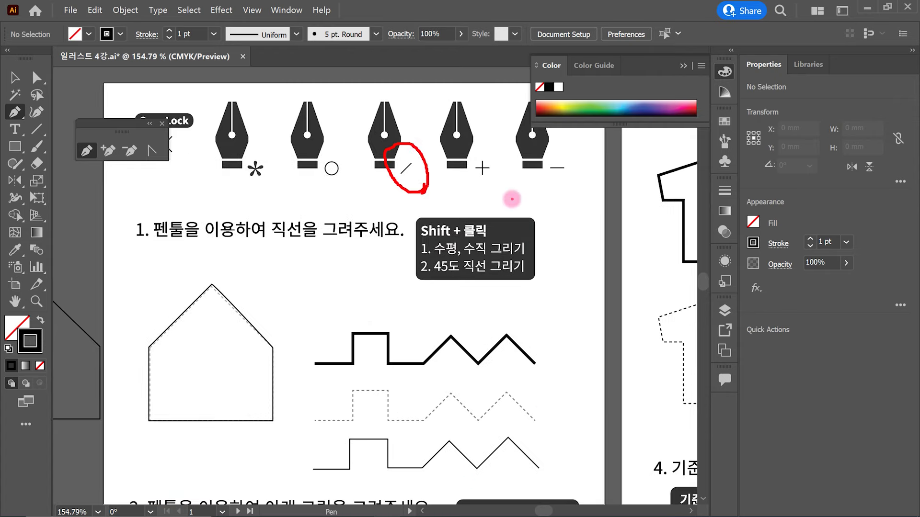
scroll(473, 365, down, 5)
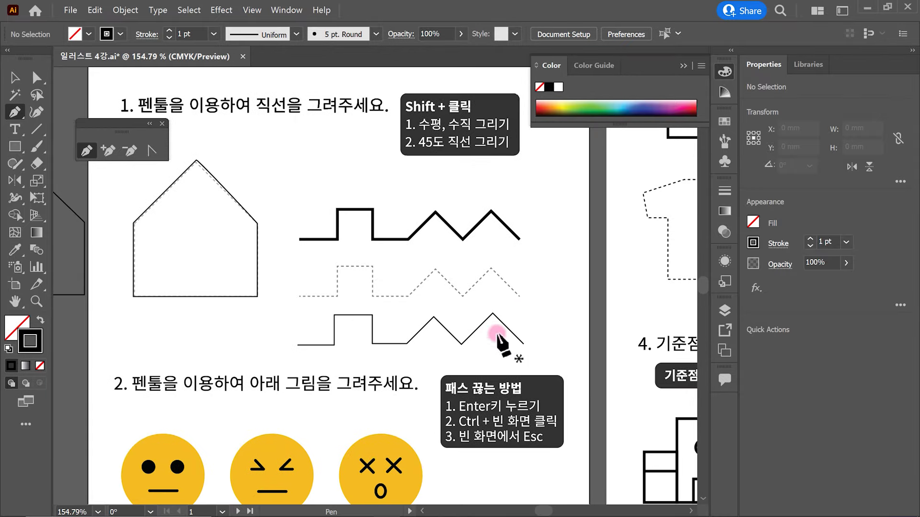
click(523, 344)
shift+click(523, 373)
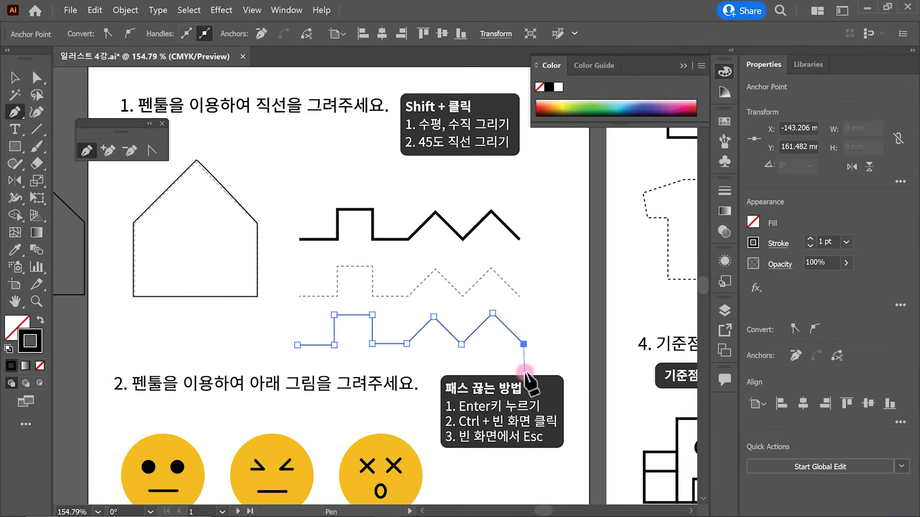
shift+click(297, 373)
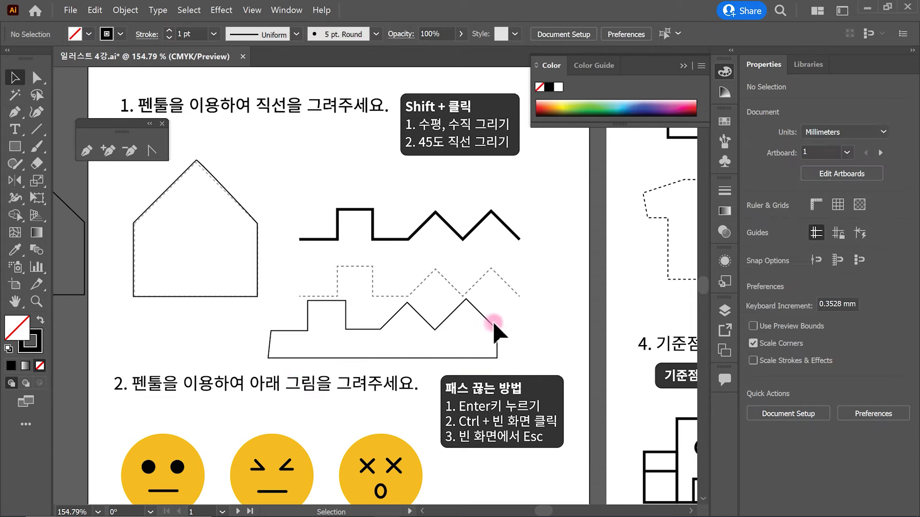
Step: Fill the closed step-and-zigzag shape with yellow-green and deselect it
click(496, 327)
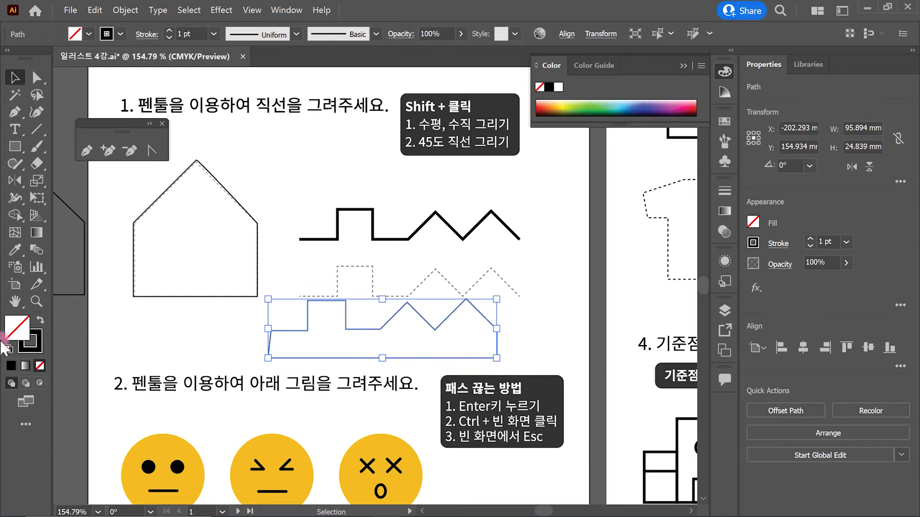
double_click(20, 333)
drag(667, 318, 661, 353)
click(793, 204)
click(564, 331)
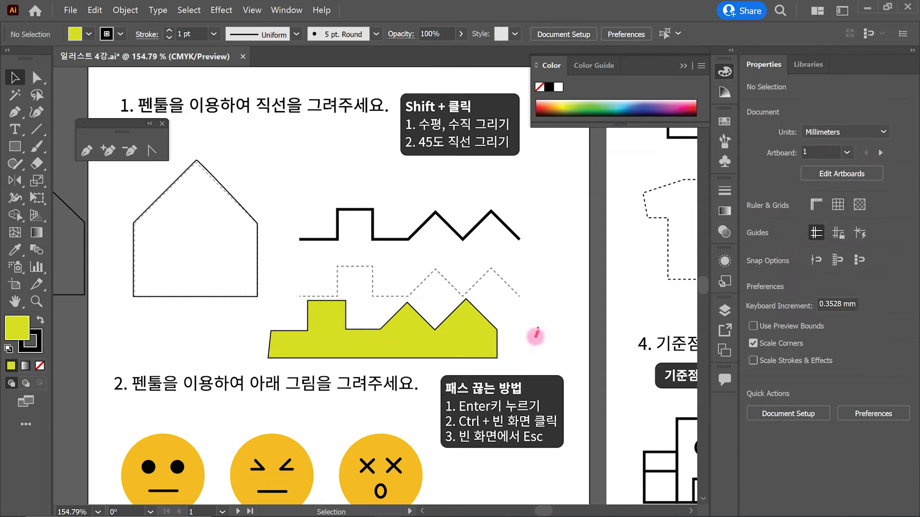
drag(538, 329, 522, 300)
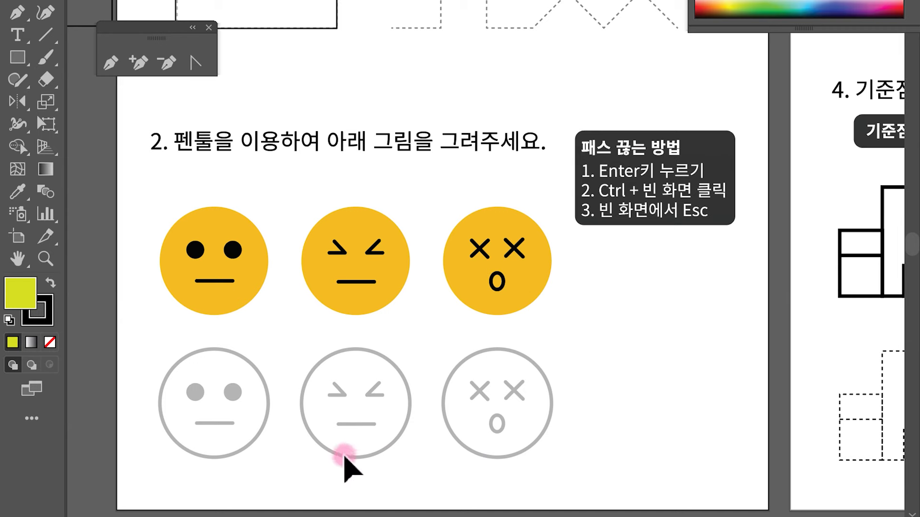
Step: Set the fill to None with a black stroke and draw a circle over the middle grey face template with the Ellipse tool
mouse_move(298, 410)
mouse_down()
mouse_move(395, 357)
mouse_move(425, 430)
mouse_up()
key(Escape)
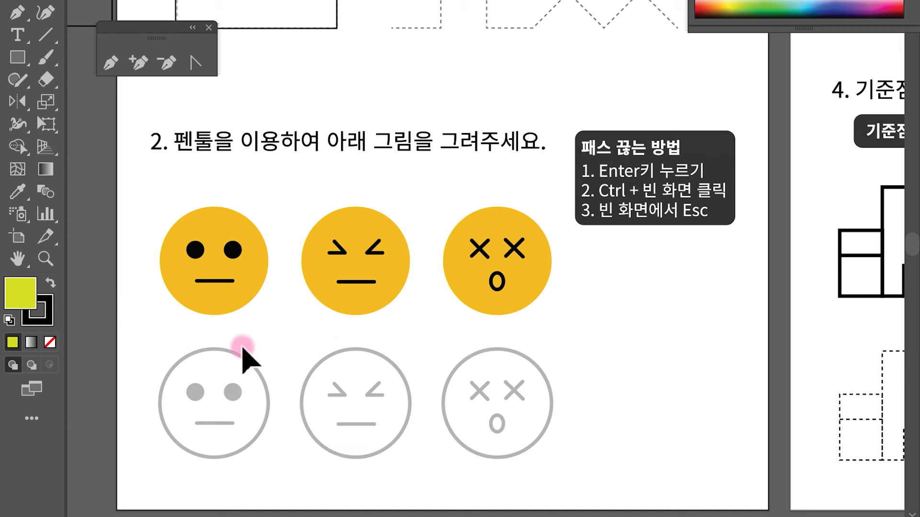
click(37, 314)
drag(21, 60, 95, 102)
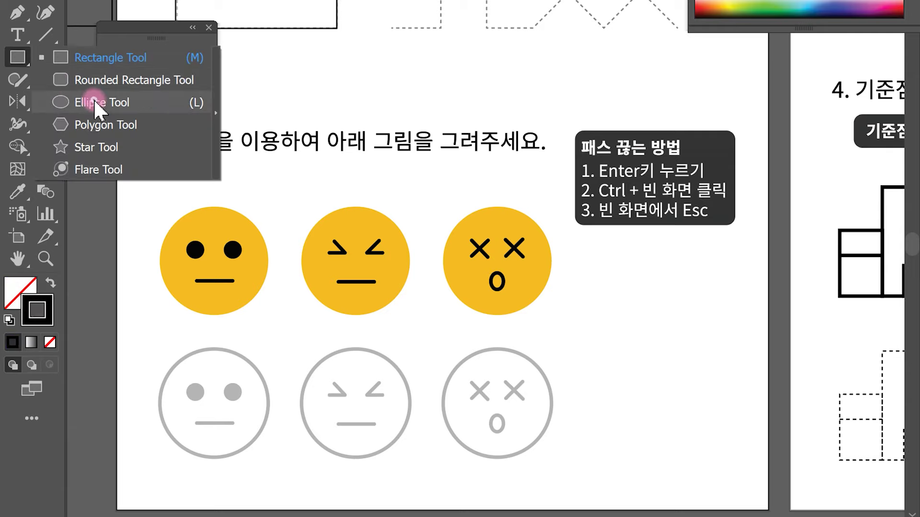
drag(354, 407, 409, 457)
Step: Trace the middle face's left eye with the Pen tool as an open three-point path and end the path
key(p)
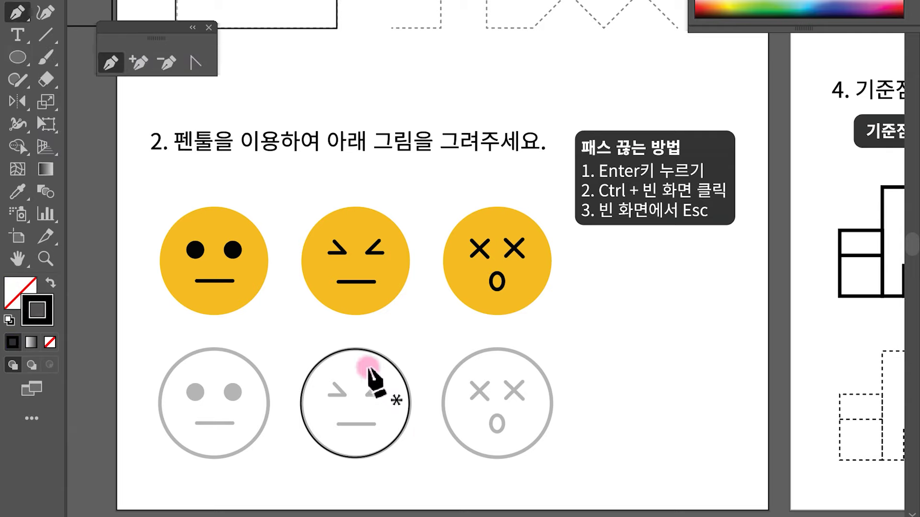
click(330, 380)
click(345, 395)
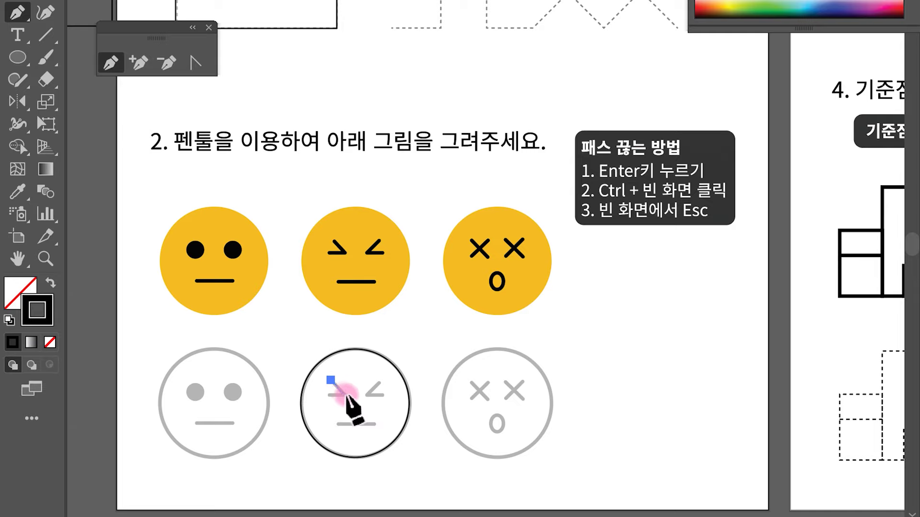
click(325, 395)
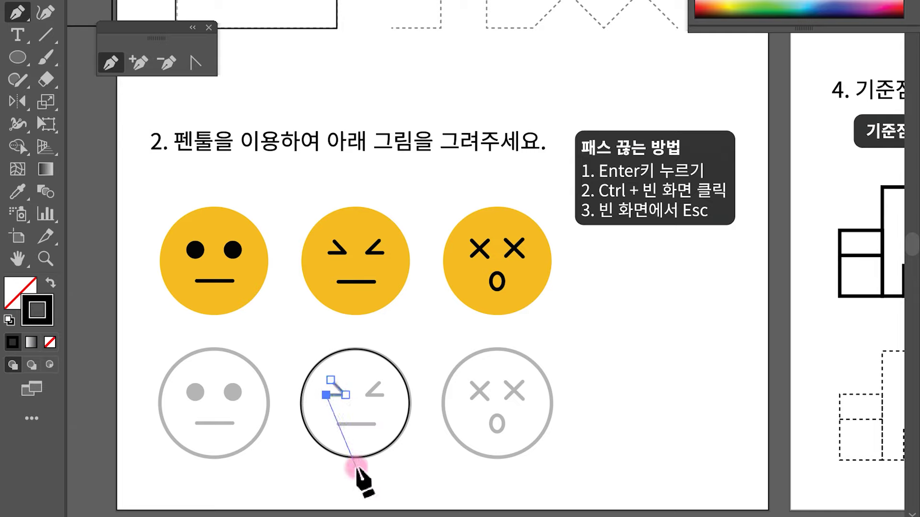
key(ctrl+2)
mouse_move(598, 106)
mouse_down()
mouse_move(587, 251)
mouse_move(657, 262)
mouse_up()
key(Escape)
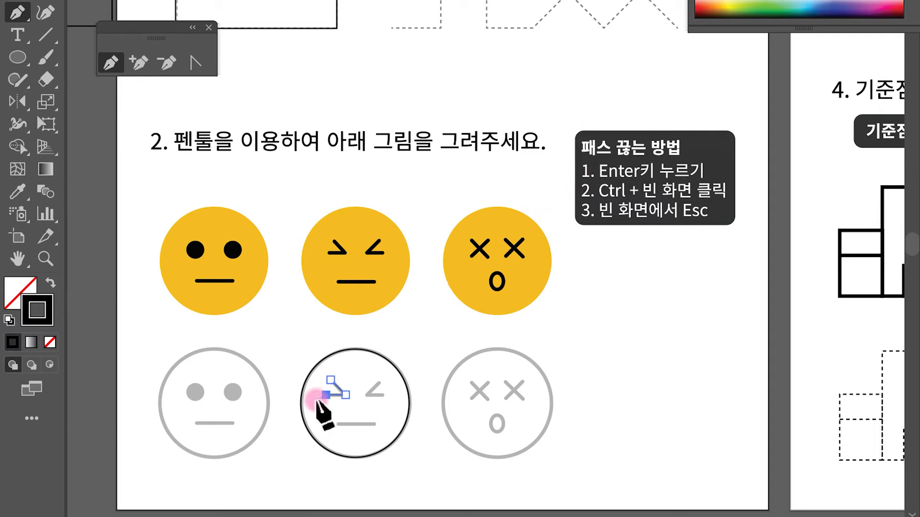
key(Return)
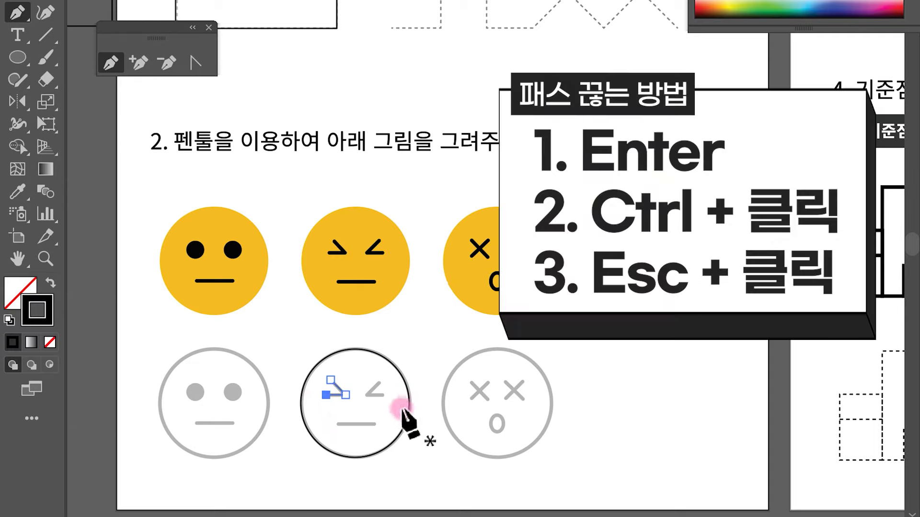
Step: Trace the middle face's right eye and its straight mouth as two separate open paths
click(379, 380)
click(367, 395)
click(383, 396)
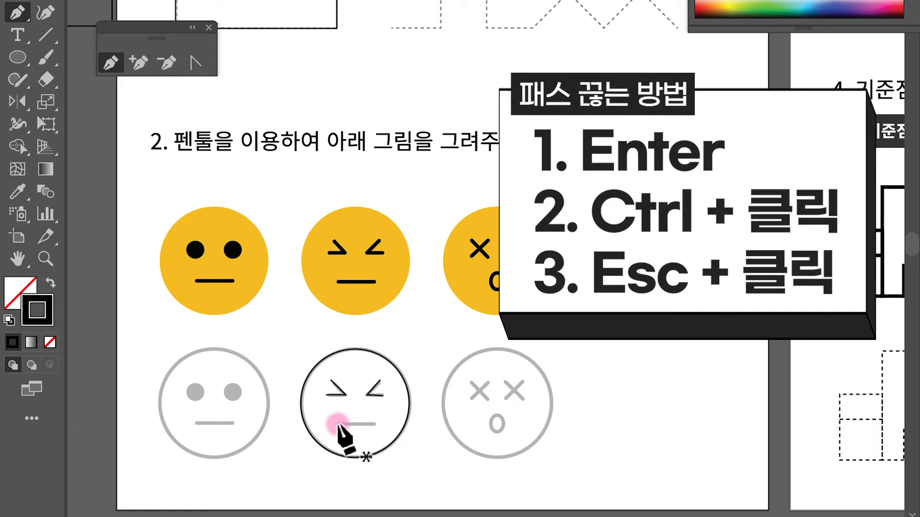
click(374, 424)
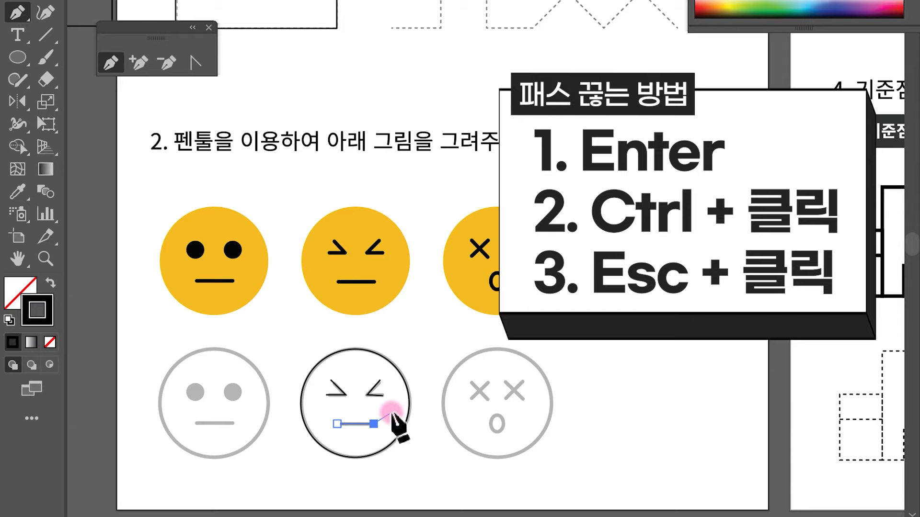
key(Return)
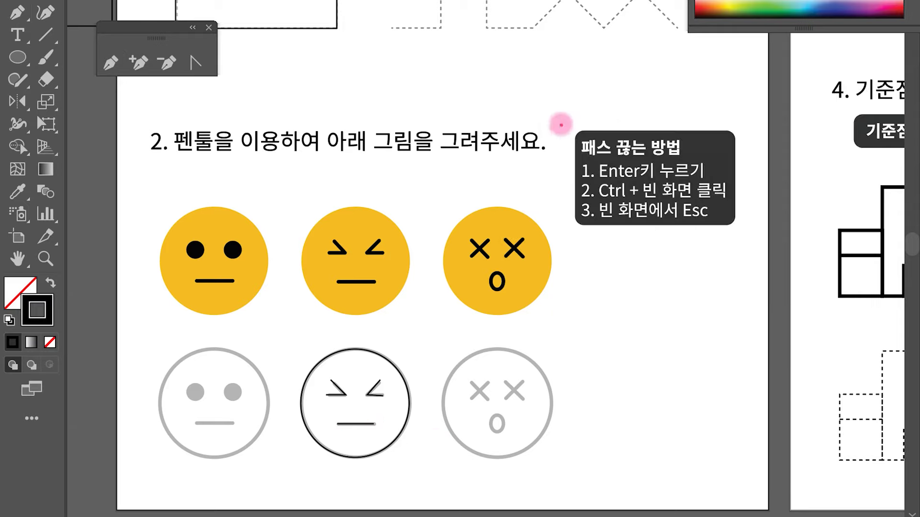
Step: Select the whole traced middle face and move it off its template to the empty area beside the third face
drag(561, 117, 760, 245)
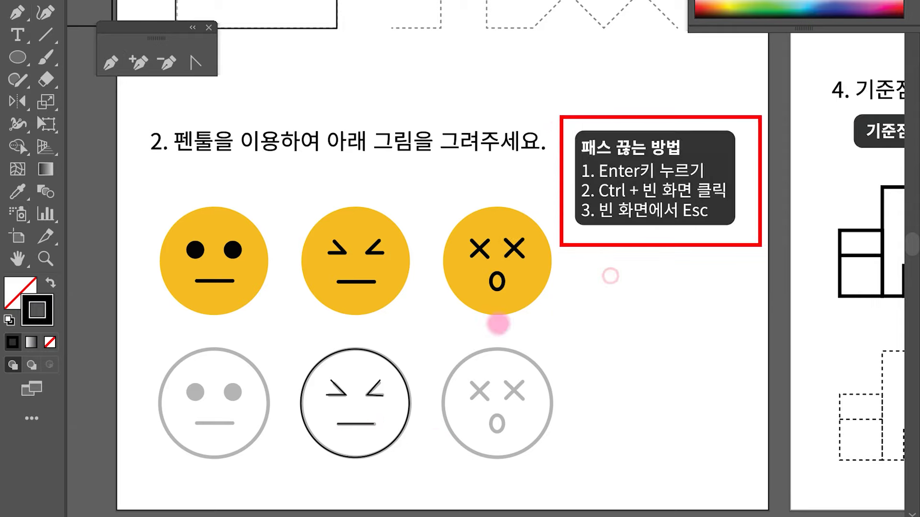
key(Escape)
drag(431, 333, 285, 466)
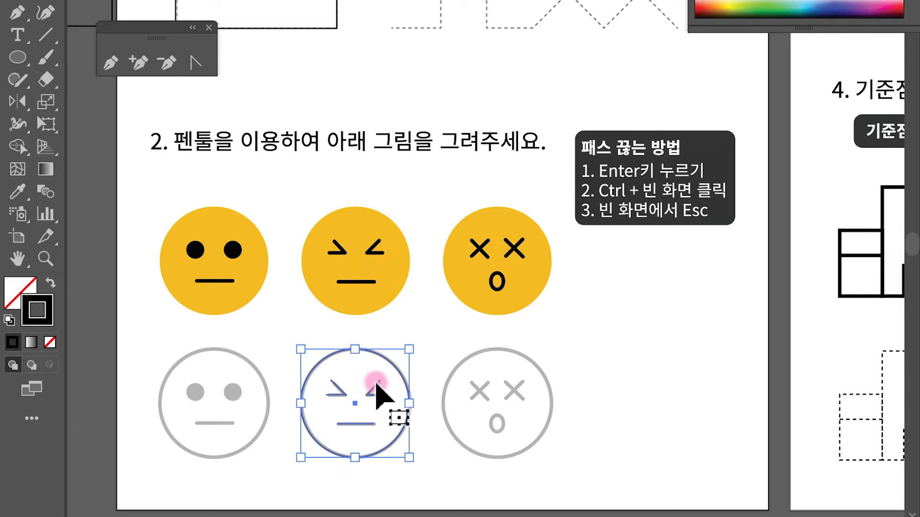
drag(375, 386, 650, 352)
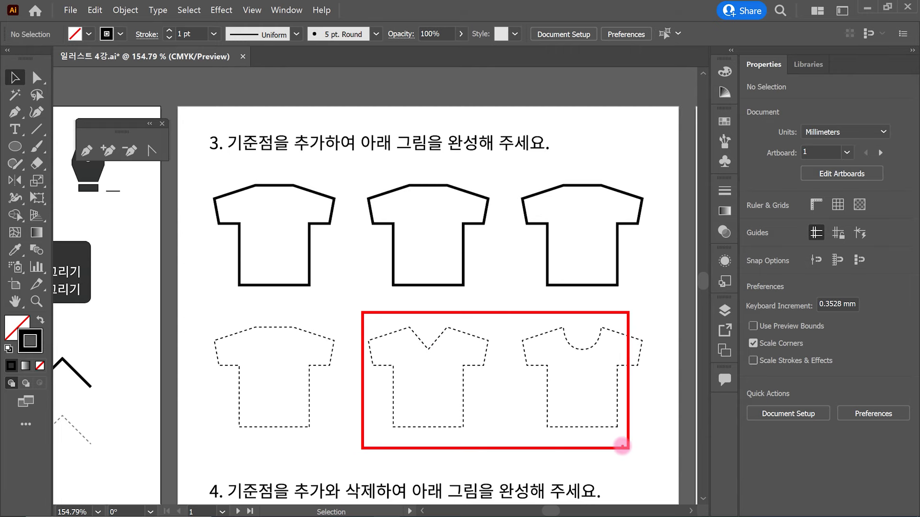
key(Escape)
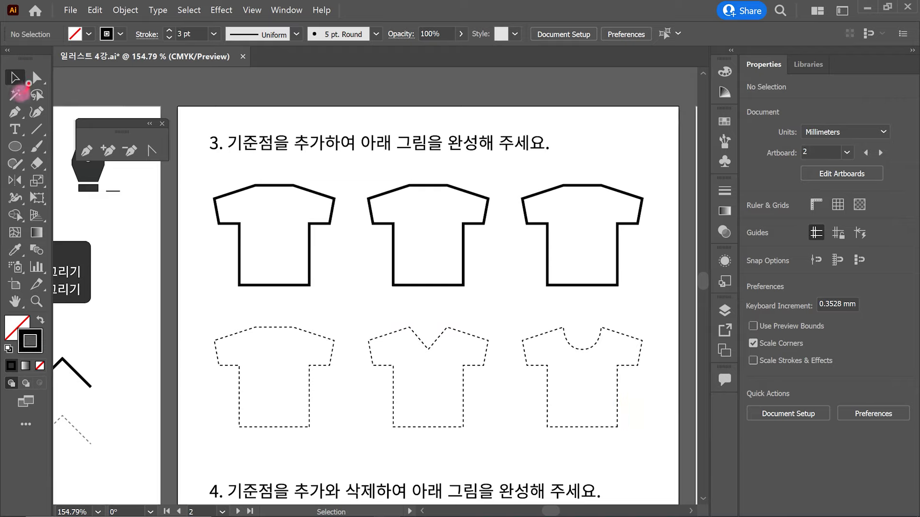
drag(23, 90, 503, 191)
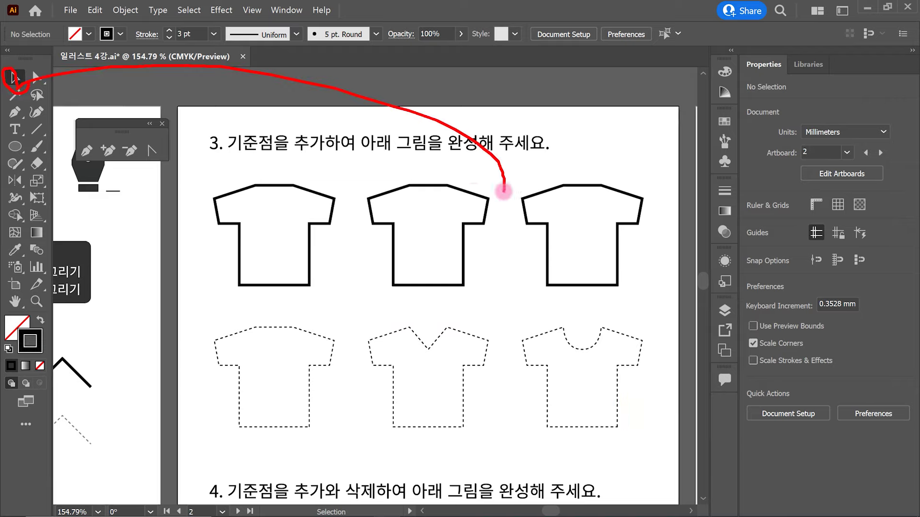
click(404, 186)
mouse_move(403, 188)
mouse_down()
mouse_move(474, 103)
mouse_move(417, 220)
mouse_move(479, 236)
mouse_move(417, 181)
mouse_move(410, 188)
mouse_up()
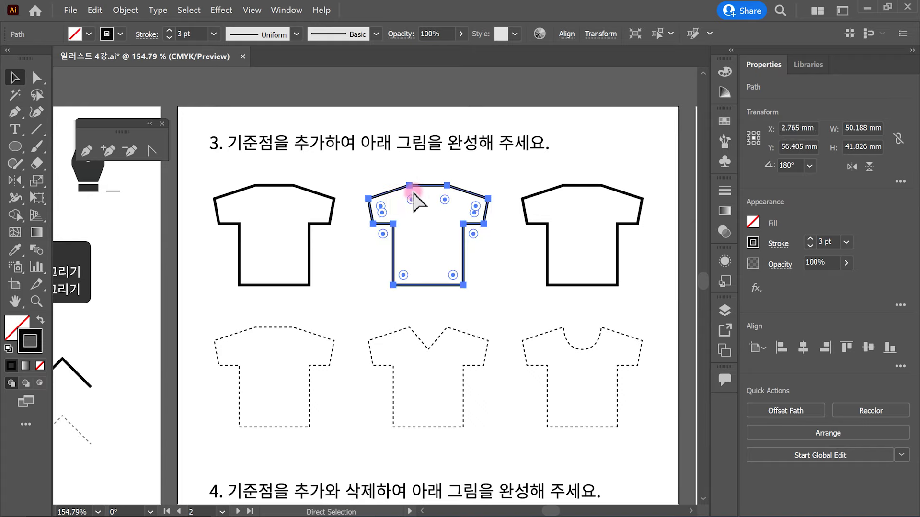
click(386, 172)
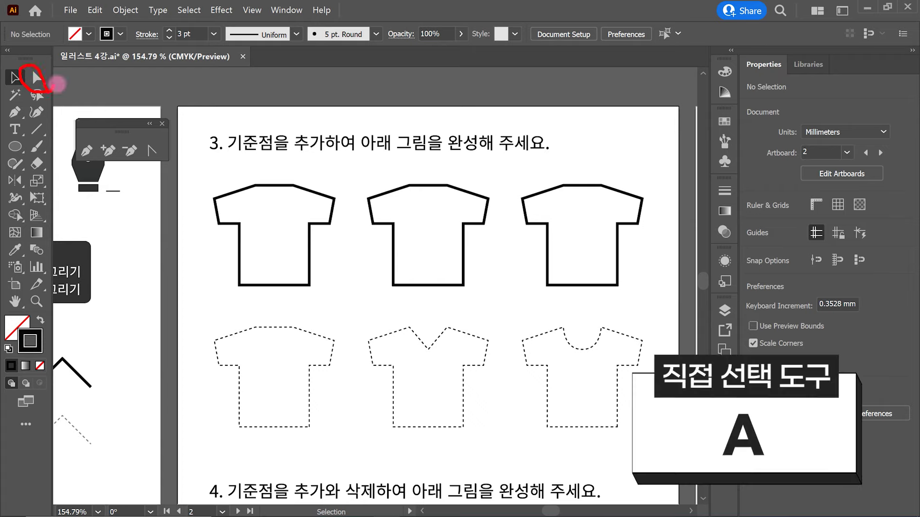
Step: Add an anchor point at the centre of the middle T-shirt's neckline in exercise 3
click(38, 76)
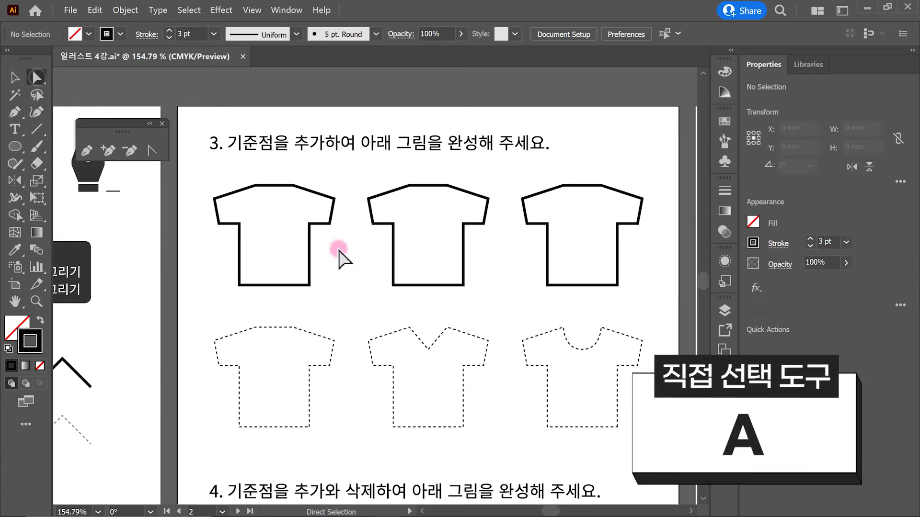
click(402, 190)
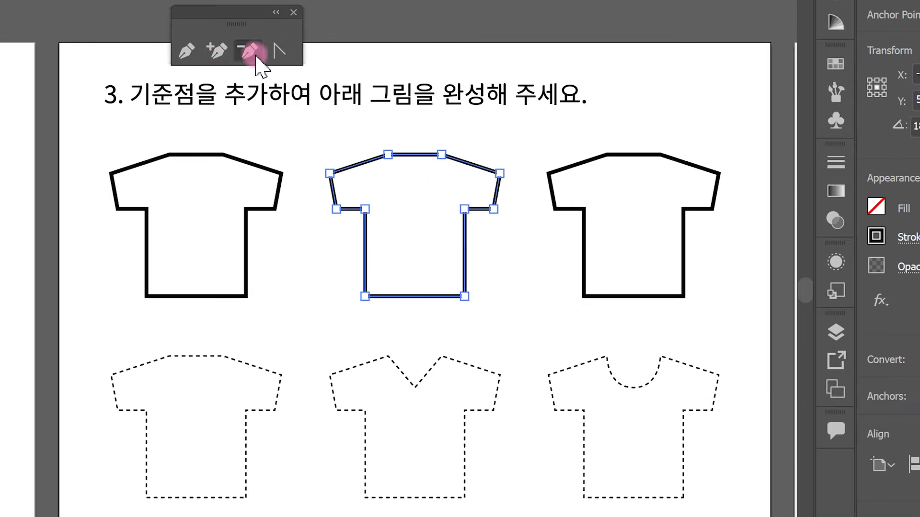
click(215, 52)
click(413, 155)
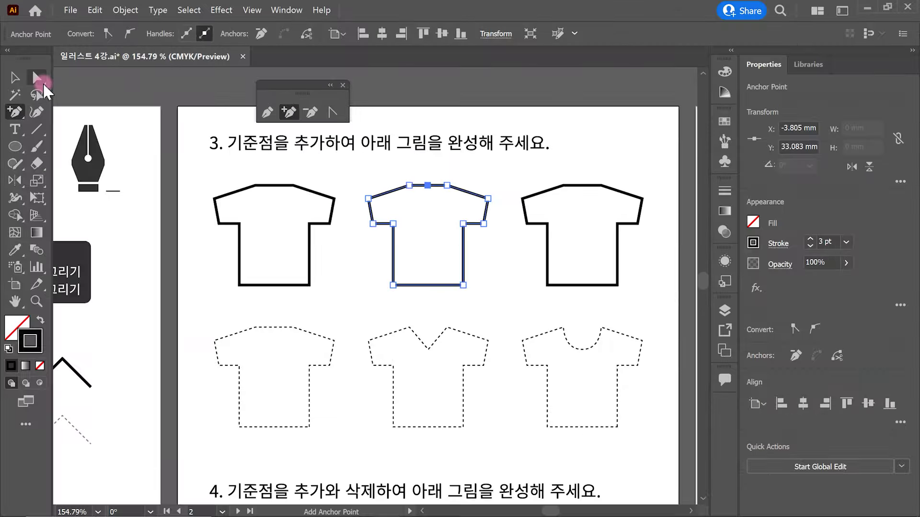
Step: Move the added neckline anchor straight down with the Direct Selection tool to form a V-neck
click(38, 79)
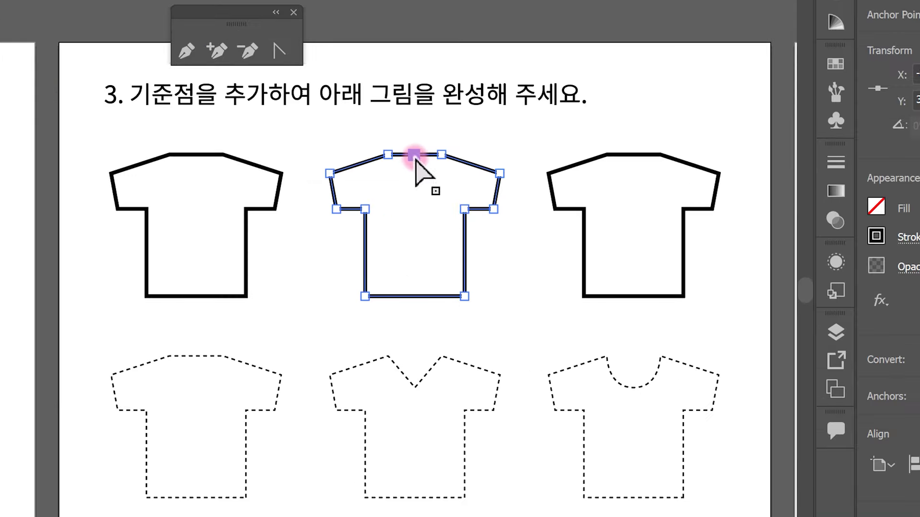
mouse_move(428, 185)
mouse_down()
mouse_move(429, 208)
mouse_move(415, 189)
mouse_move(540, 267)
mouse_move(581, 315)
mouse_up()
mouse_move(671, 360)
mouse_down()
mouse_move(637, 402)
mouse_move(594, 346)
mouse_up()
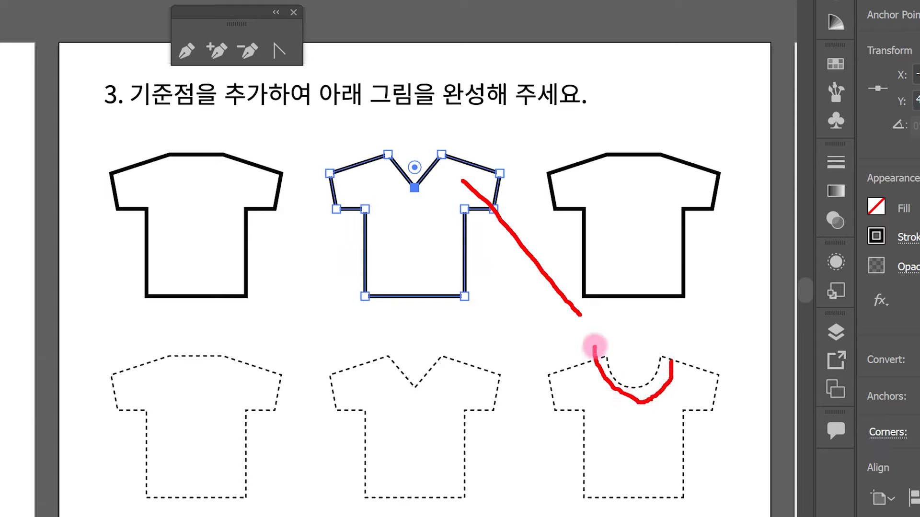
Step: Convert the bottom point of the V-neck to a smooth point with horizontal handles, forming a round neckline
mouse_move(294, 60)
mouse_down()
mouse_move(266, 67)
mouse_move(261, 29)
mouse_move(291, 57)
mouse_up()
click(286, 57)
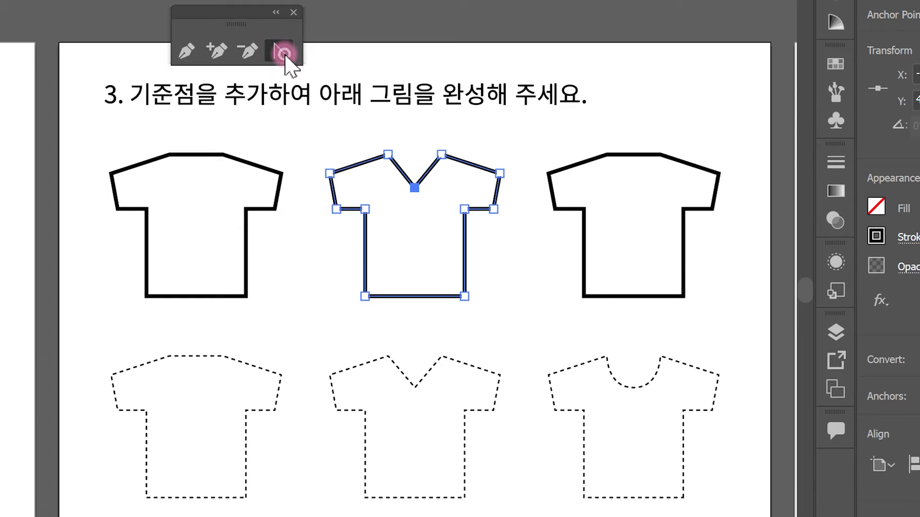
drag(415, 187, 456, 190)
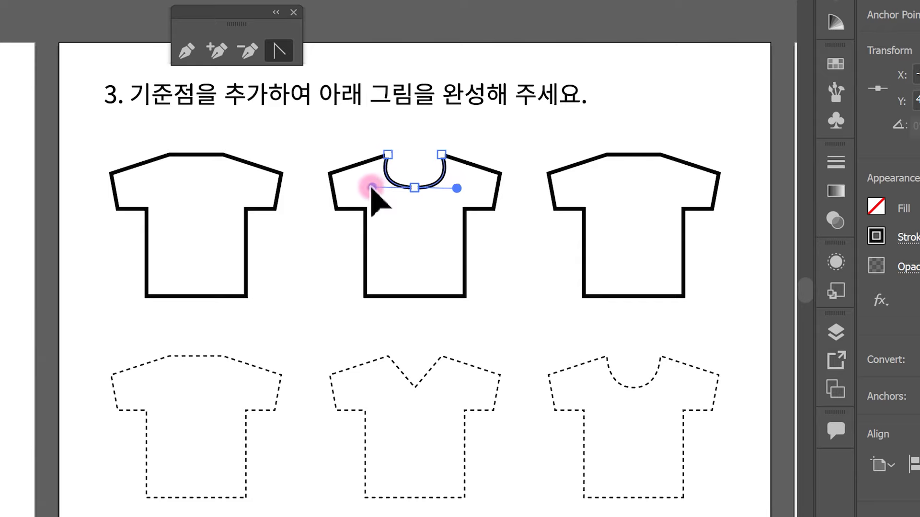
drag(399, 188, 393, 209)
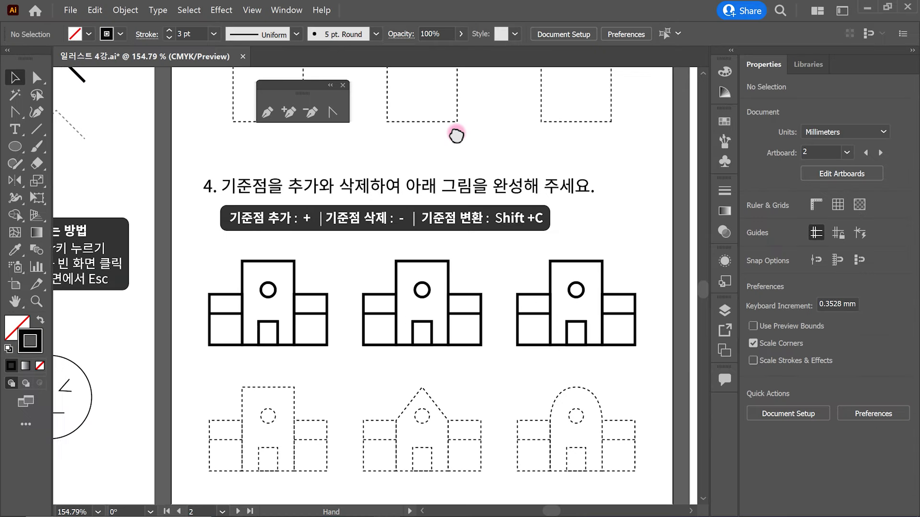
Step: Select the central tower rectangle of the middle building in exercise 4 and add an anchor point at the centre of its top edge
drag(452, 131, 452, 124)
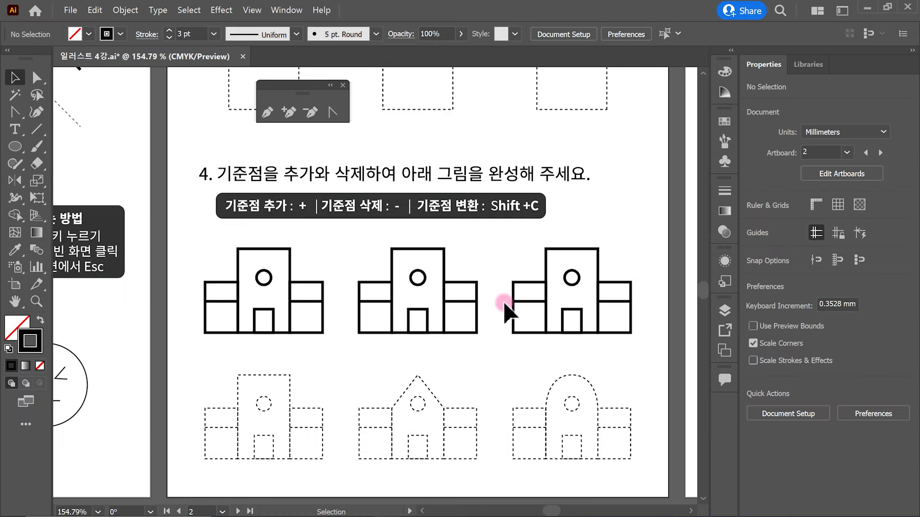
mouse_move(397, 384)
mouse_down()
mouse_move(430, 355)
mouse_move(437, 406)
mouse_up()
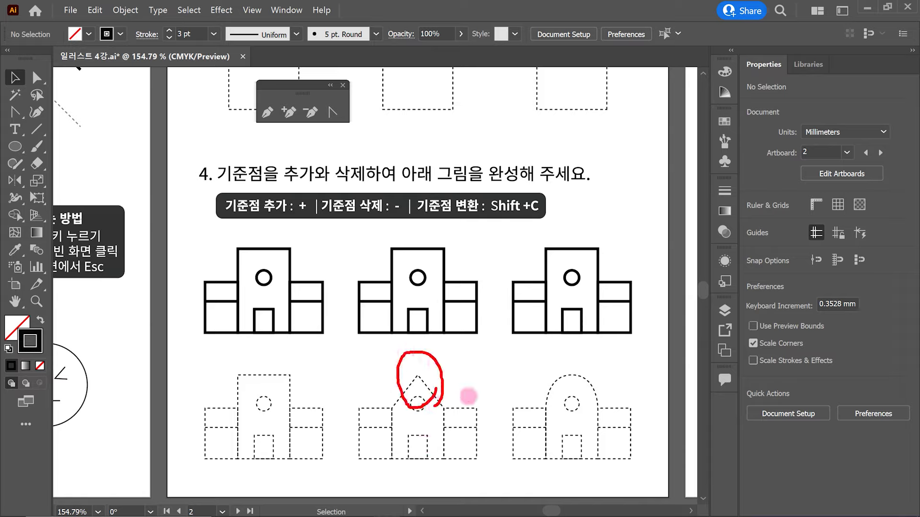
mouse_move(594, 394)
mouse_down()
mouse_move(555, 383)
mouse_move(587, 405)
mouse_up()
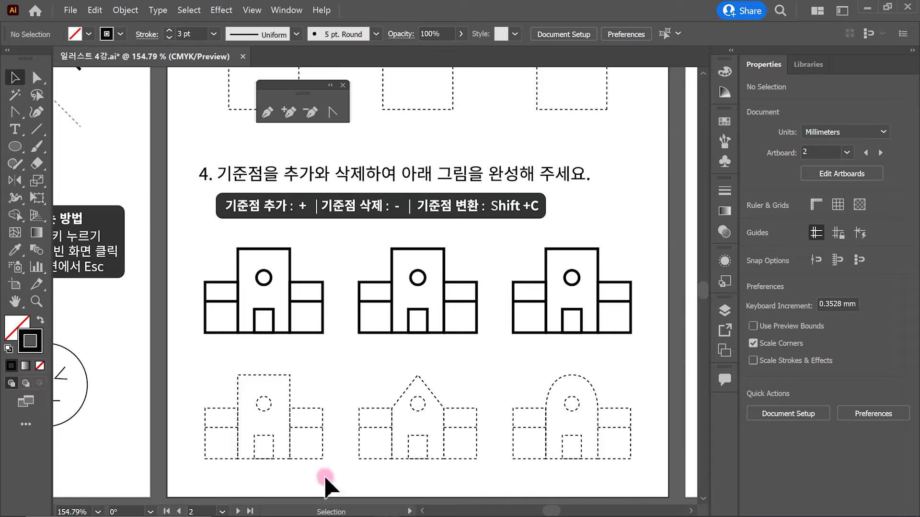
click(39, 79)
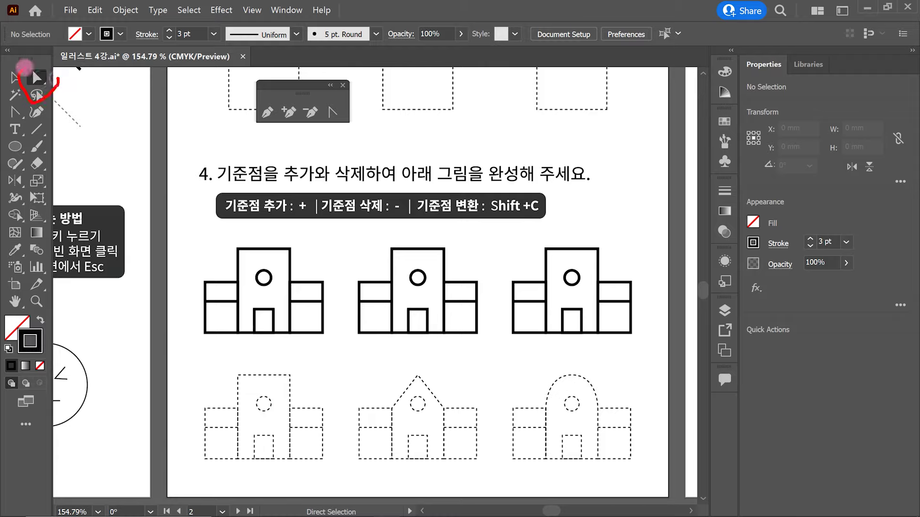
drag(57, 86, 462, 225)
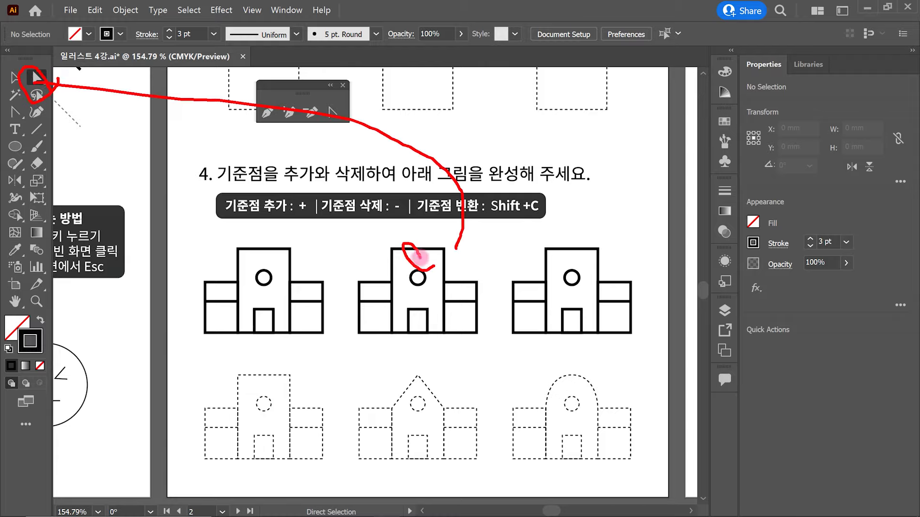
click(413, 248)
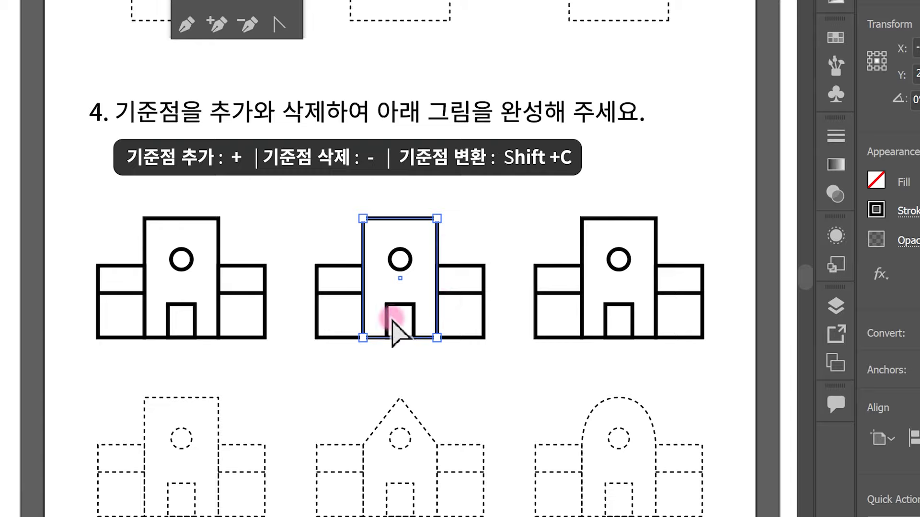
mouse_move(261, 173)
mouse_down()
mouse_move(230, 188)
mouse_move(216, 164)
mouse_move(230, 135)
mouse_move(253, 187)
mouse_up()
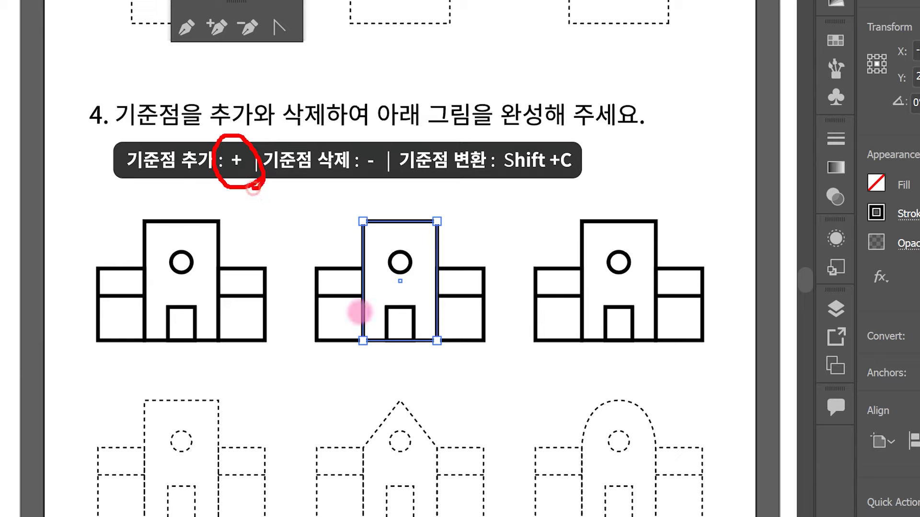
mouse_move(231, 30)
mouse_down()
mouse_move(211, 38)
mouse_move(186, 19)
mouse_move(228, 9)
mouse_move(243, 45)
mouse_up()
mouse_move(255, 175)
mouse_down()
mouse_move(239, 187)
mouse_move(222, 147)
mouse_move(250, 148)
mouse_move(255, 178)
mouse_up()
key(Escape)
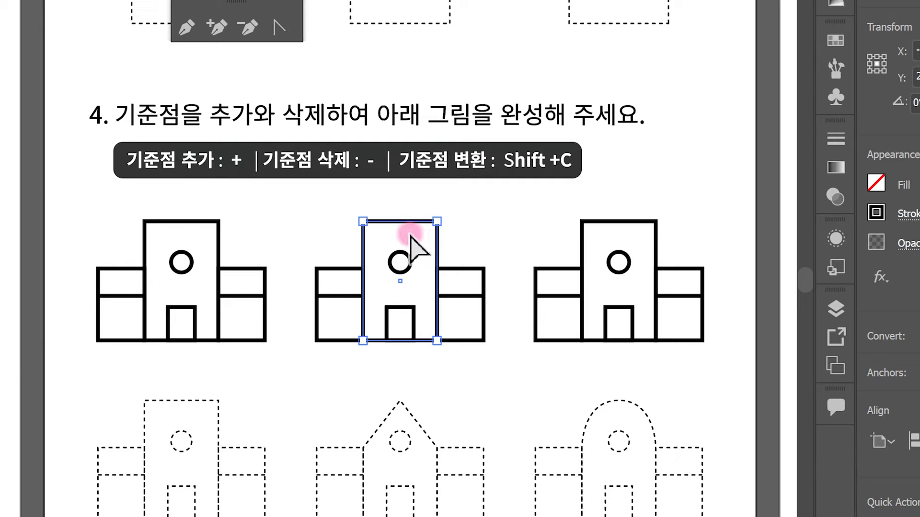
key(plus)
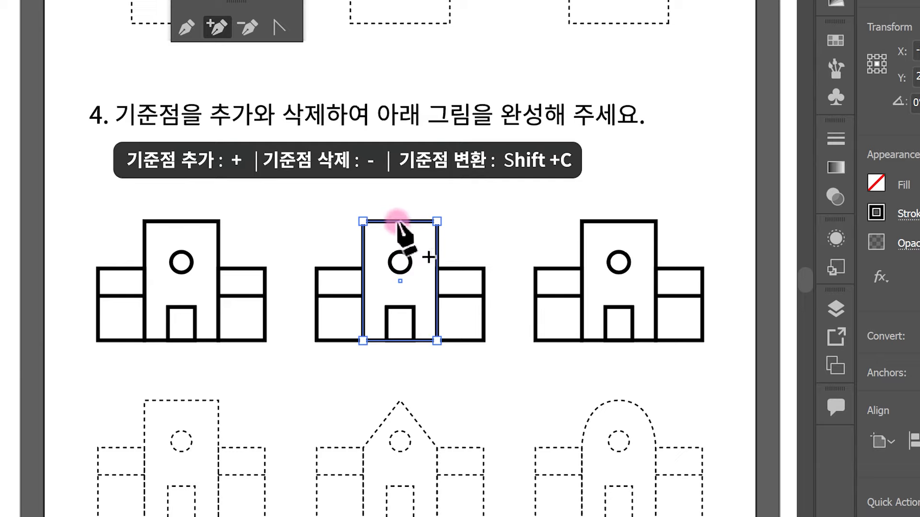
click(397, 222)
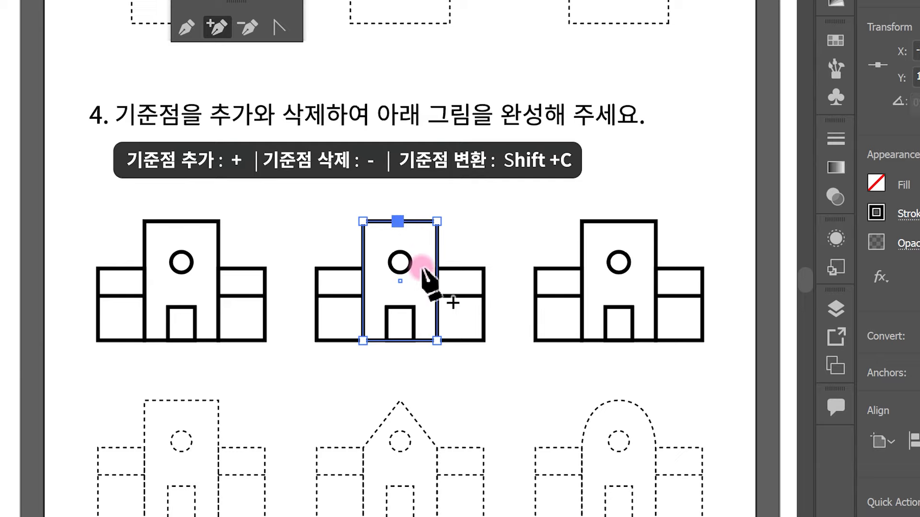
Step: Try to form a pointed roof by deleting the tower's two top corner anchors with the Delete Anchor Point tool
mouse_move(266, 37)
mouse_down()
mouse_move(227, 41)
mouse_move(224, 7)
mouse_move(263, 23)
mouse_move(265, 54)
mouse_up()
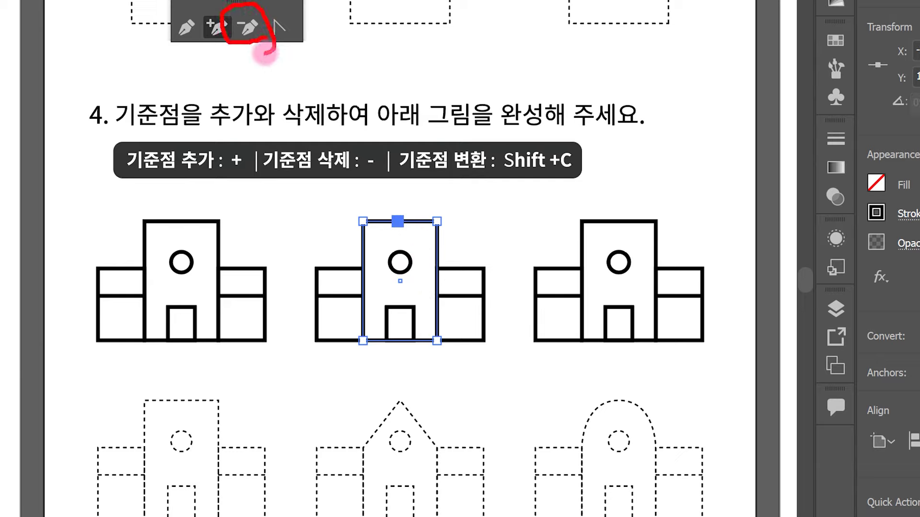
key(Escape)
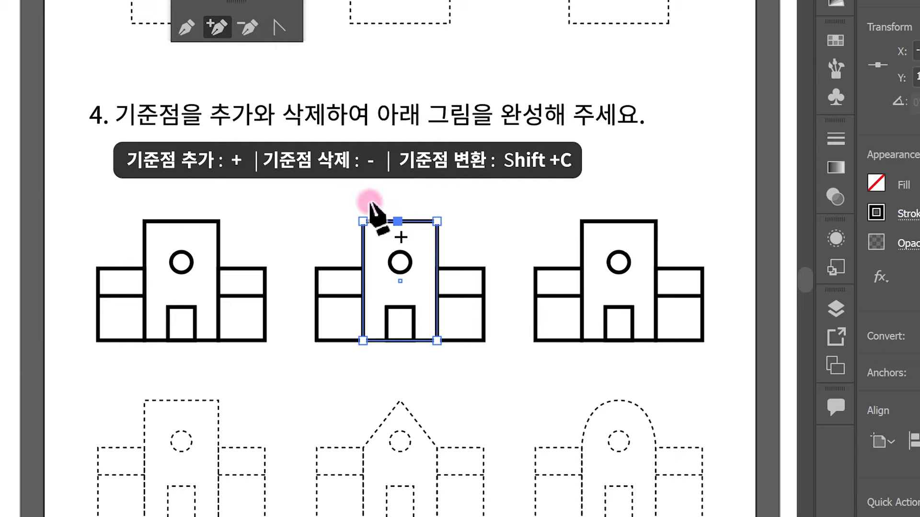
key(minus)
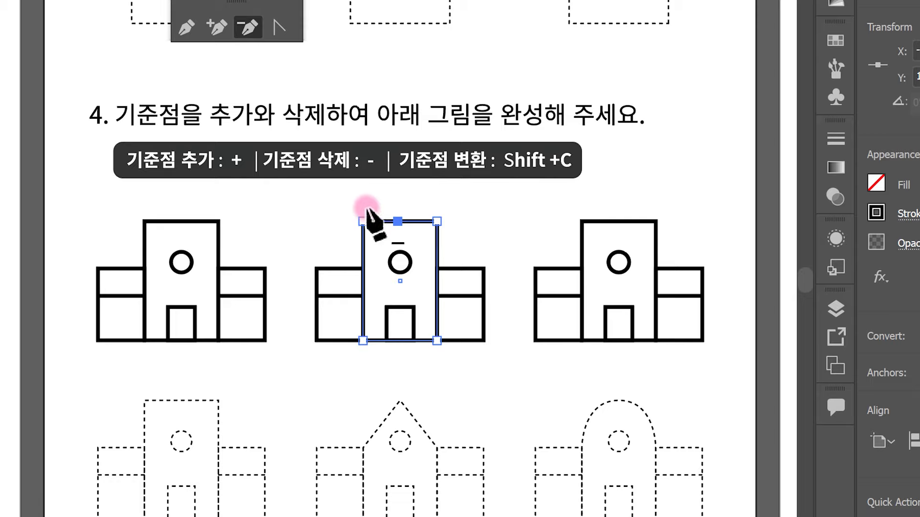
click(363, 221)
click(437, 222)
mouse_move(376, 337)
mouse_down()
mouse_move(401, 228)
mouse_move(429, 332)
mouse_up()
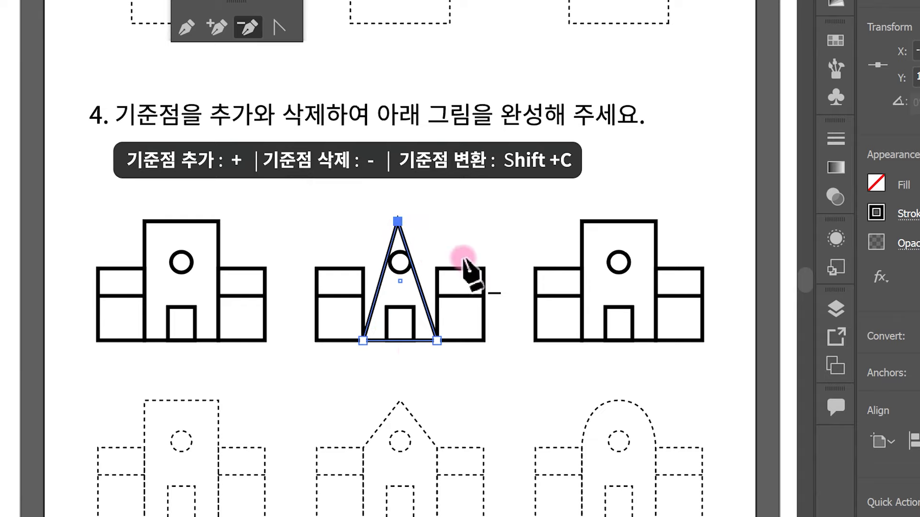
Step: Undo the deletion of both top corner anchors on the middle building's tower
key(ctrl+z)
key(ctrl+z)
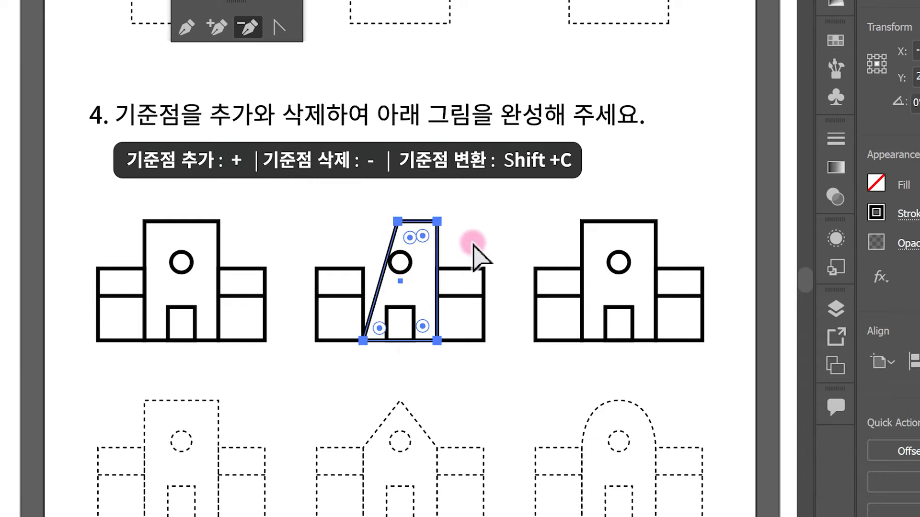
mouse_move(360, 445)
mouse_down()
mouse_move(382, 405)
mouse_move(403, 392)
mouse_move(439, 426)
mouse_move(444, 458)
mouse_move(440, 447)
mouse_move(364, 454)
mouse_move(360, 436)
mouse_move(377, 454)
mouse_up()
click(464, 236)
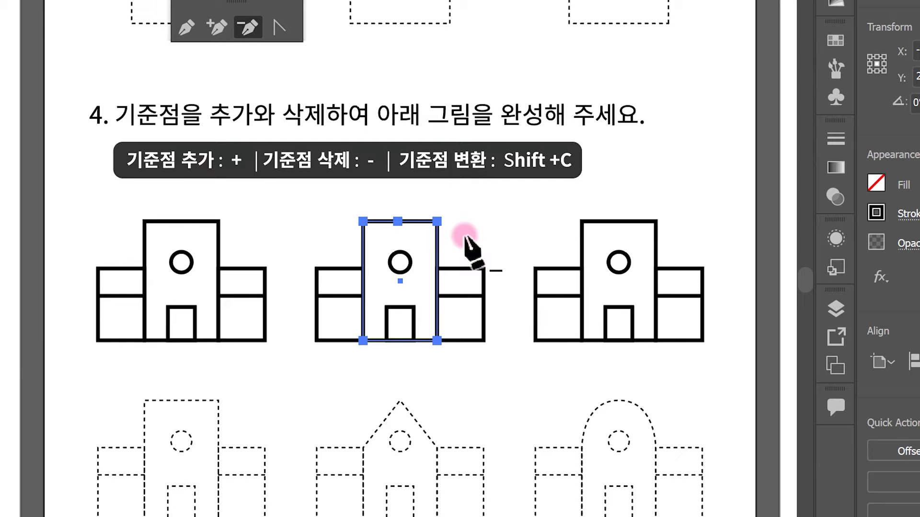
Step: Add an anchor point on each side edge of the tower, level with the tops of the side wings
key(plus)
click(363, 267)
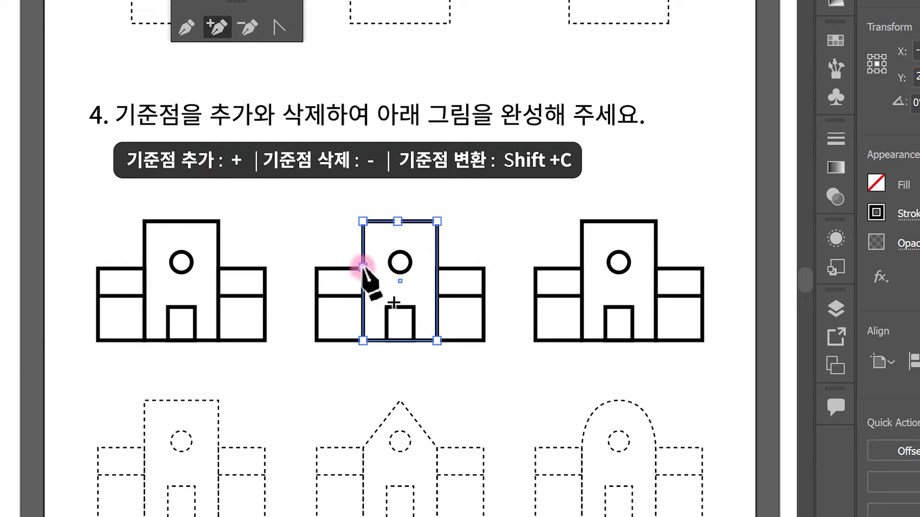
click(434, 269)
click(437, 269)
drag(339, 258, 477, 282)
Step: Delete the tower's two top corner anchors to form a pointed roof, and deselect the shape
click(362, 222)
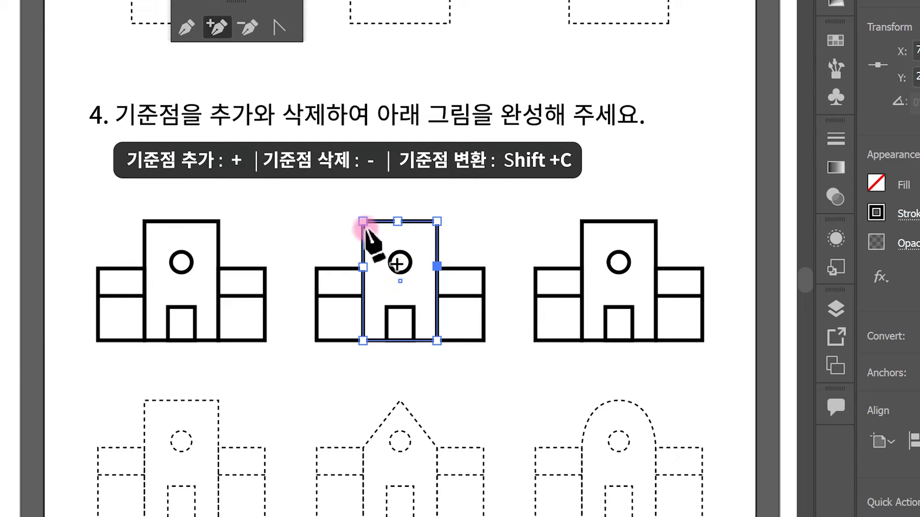
key(minus)
click(363, 222)
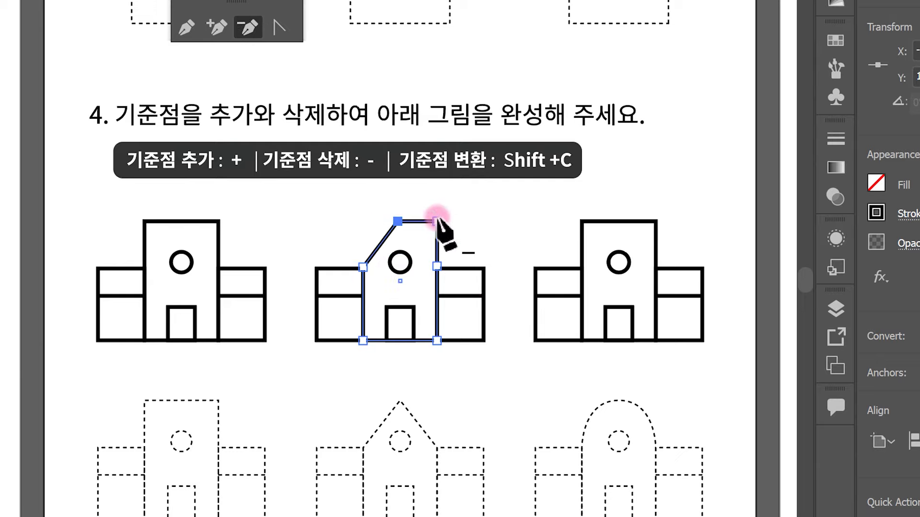
click(436, 222)
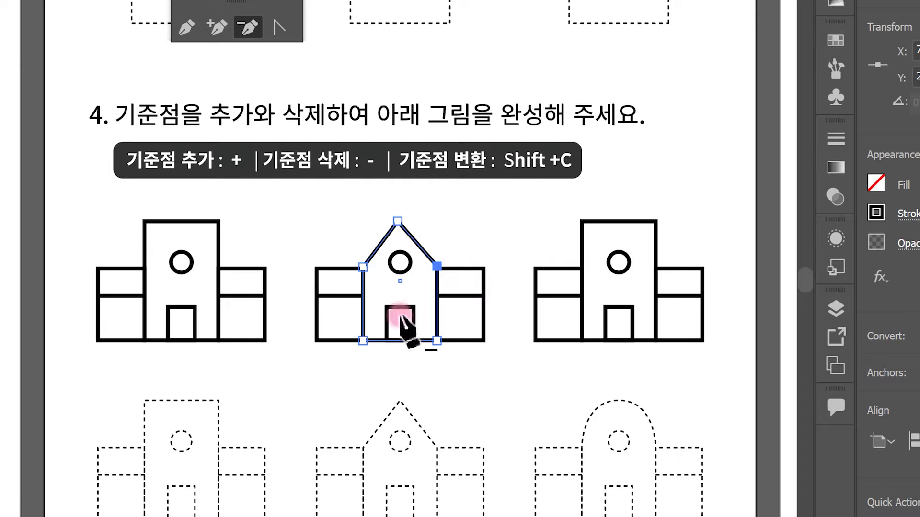
key(v)
click(441, 219)
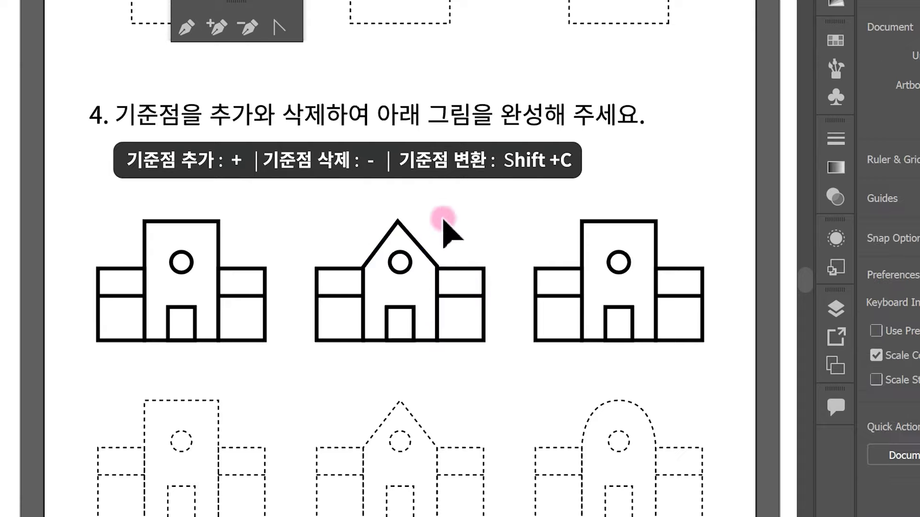
Step: Round the middle building's pointed roof into an arch by pulling horizontal handles from its peak with the Anchor Point tool
mouse_move(634, 409)
mouse_down()
mouse_move(588, 398)
mouse_move(644, 413)
mouse_up()
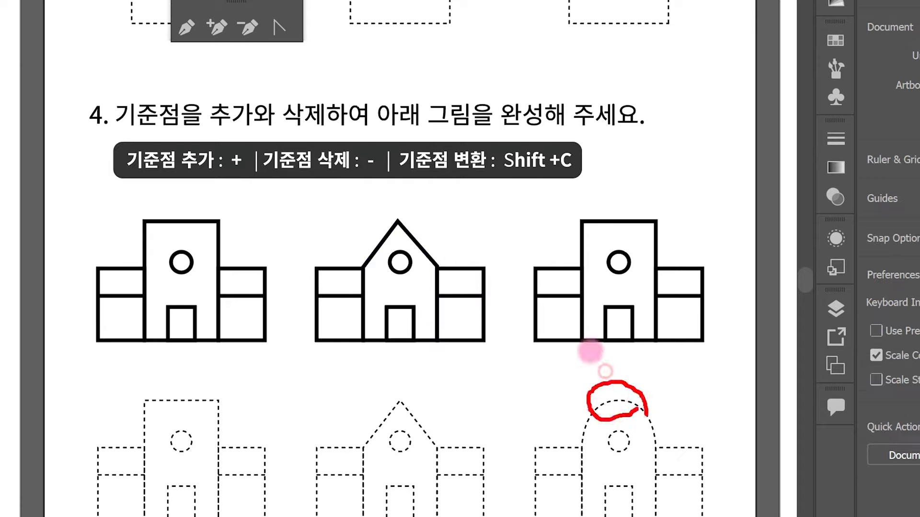
key(Escape)
mouse_move(283, 4)
mouse_down()
mouse_move(306, 29)
mouse_move(310, 51)
mouse_up()
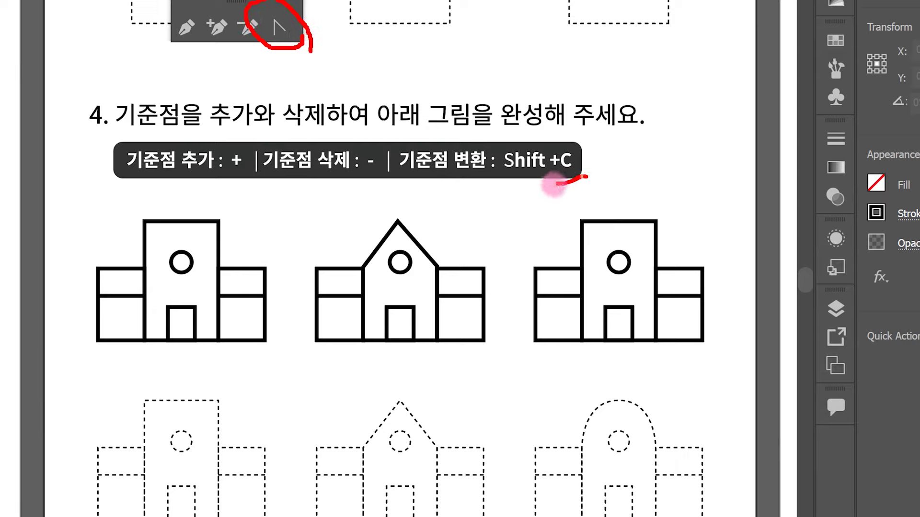
drag(587, 176, 584, 163)
key(Escape)
key(shift+c)
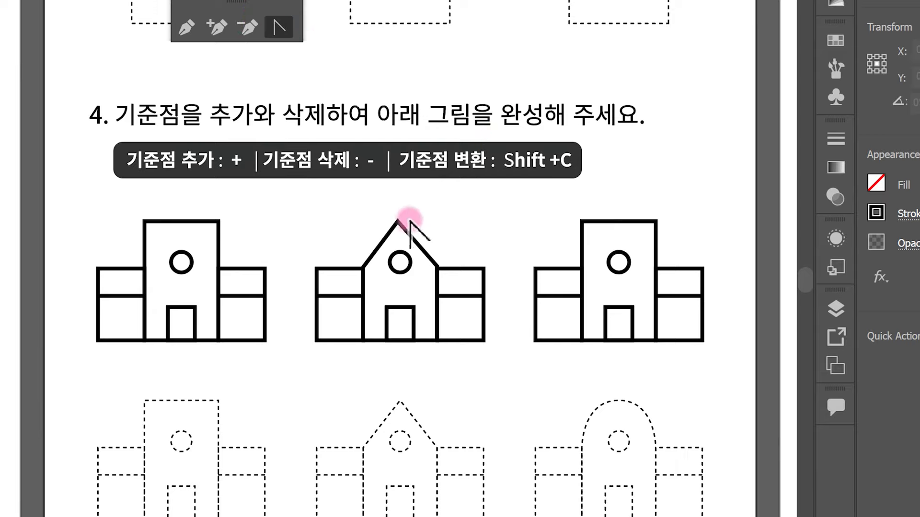
click(398, 221)
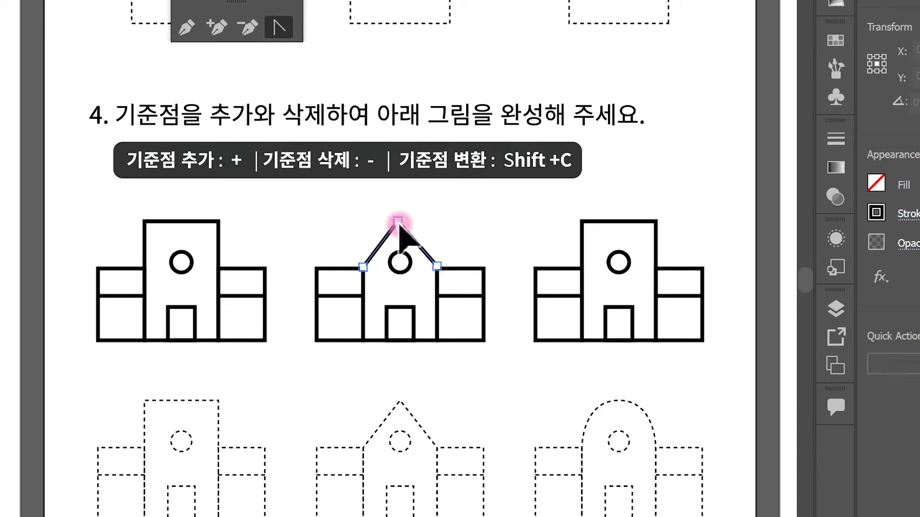
drag(398, 221, 429, 222)
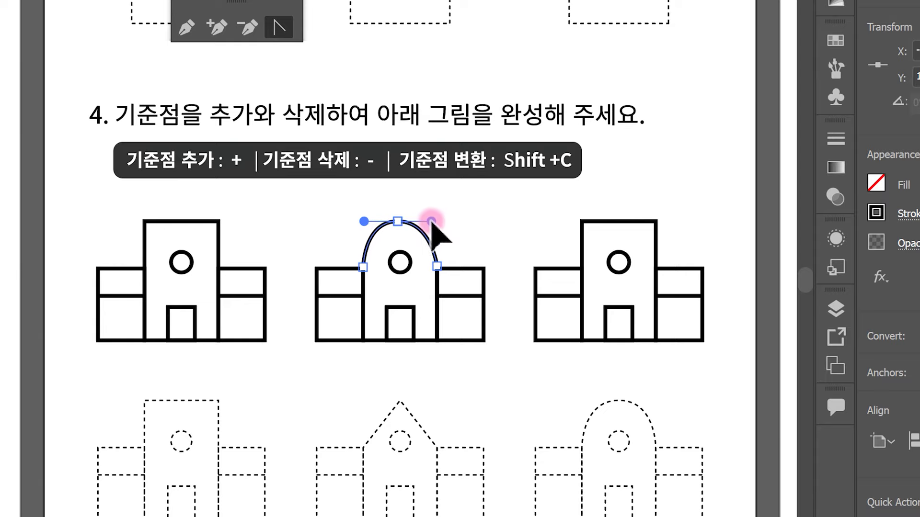
drag(432, 221, 433, 221)
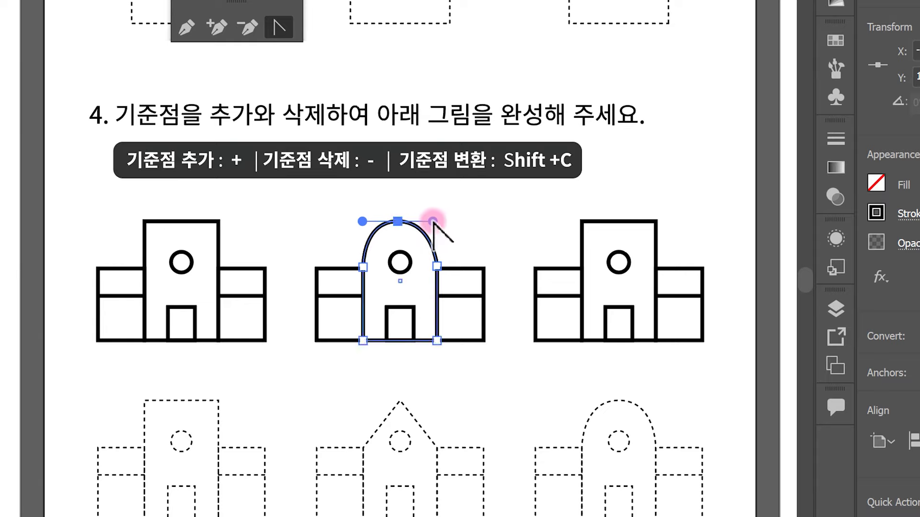
Step: Convert the middle building's rounded roof peak back to a sharp corner with the Anchor Point tool
key(v)
click(489, 226)
mouse_move(360, 213)
mouse_down()
mouse_move(403, 188)
mouse_move(439, 227)
mouse_up()
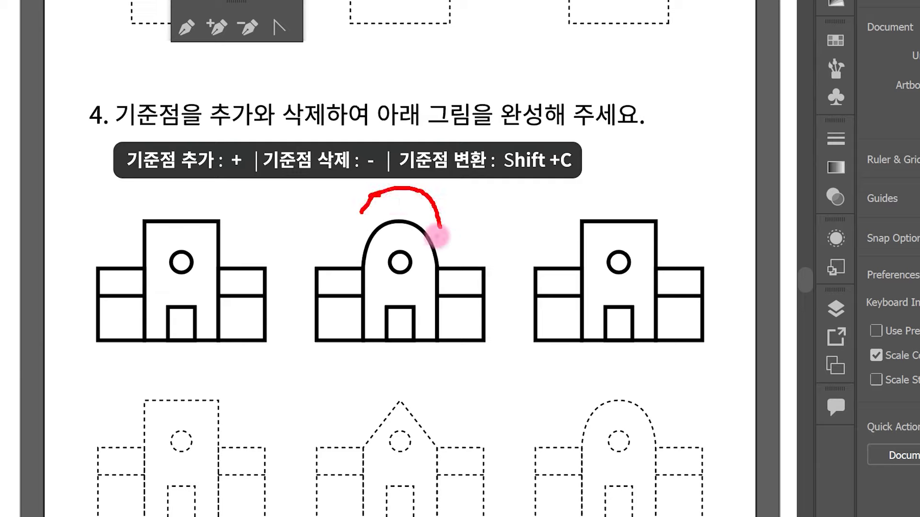
click(279, 27)
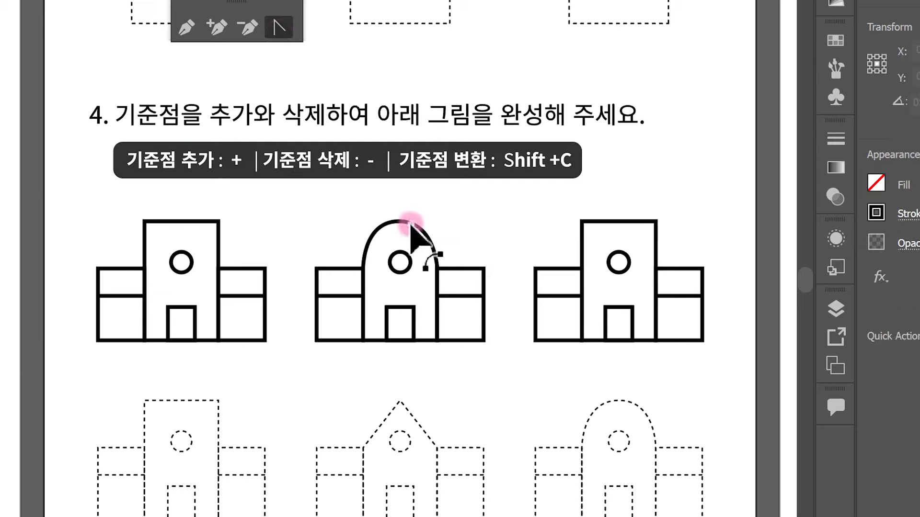
click(401, 222)
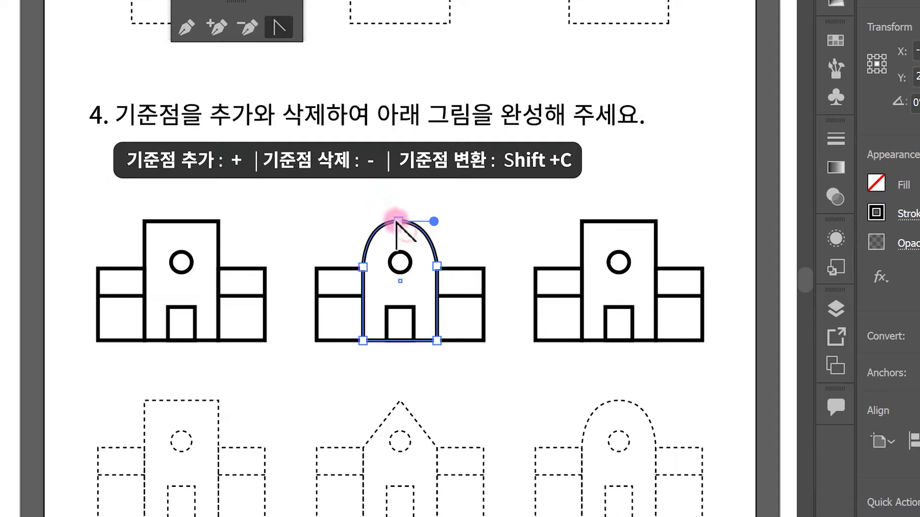
click(398, 221)
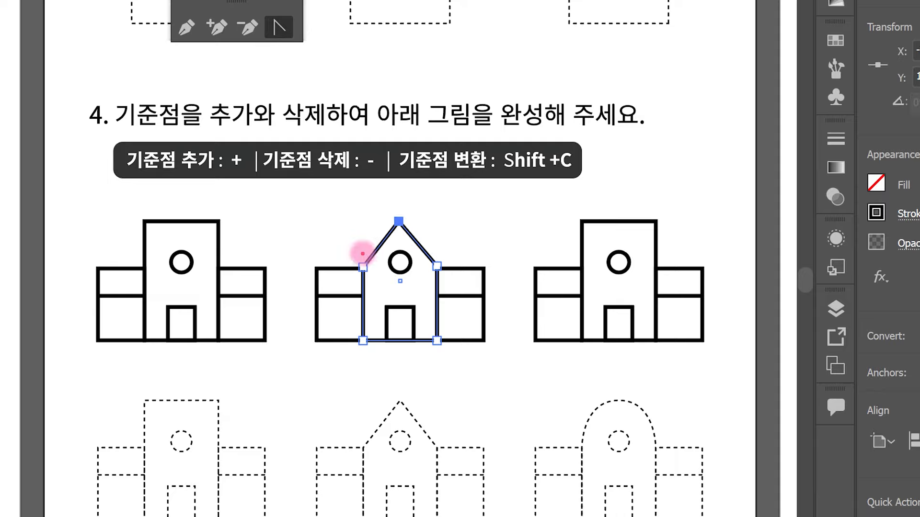
drag(362, 254, 398, 204)
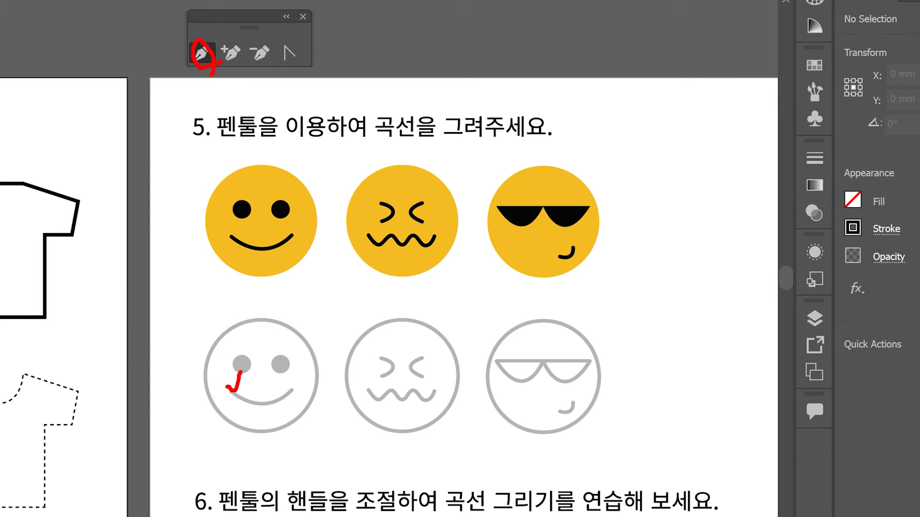
Step: Trace the smiling face's mouth as a single curved segment with the Pen tool
click(229, 392)
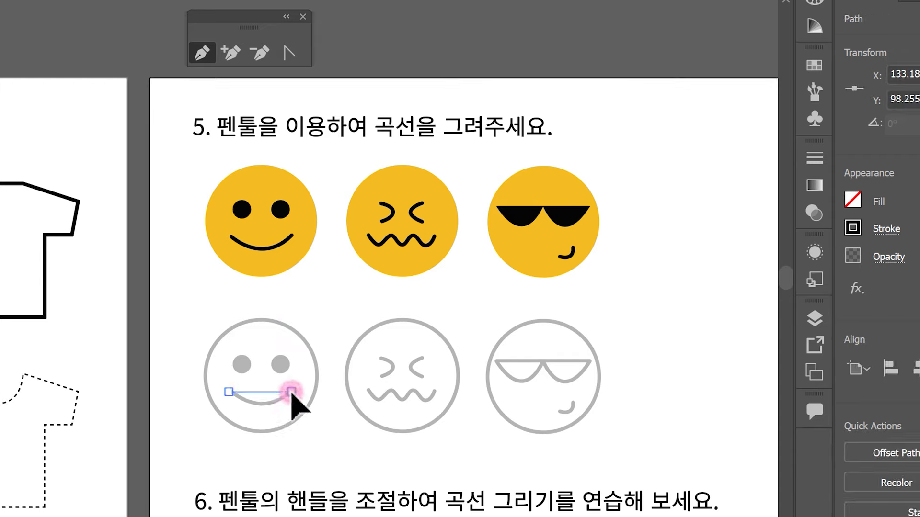
drag(292, 393, 318, 363)
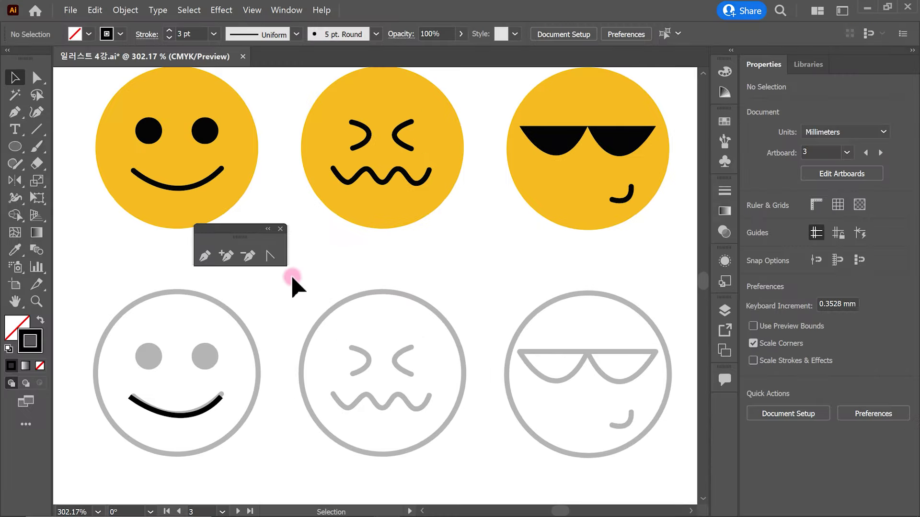
Step: Trace the middle face's wavy mouth with the Pen tool, placing curved anchors at each crest and trough, and deselect the path
click(205, 256)
drag(330, 394, 351, 406)
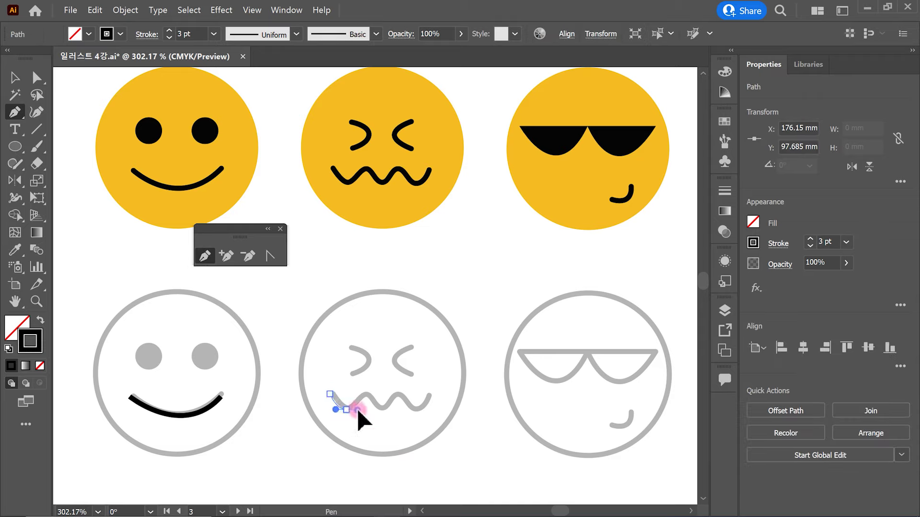
drag(355, 411, 356, 410)
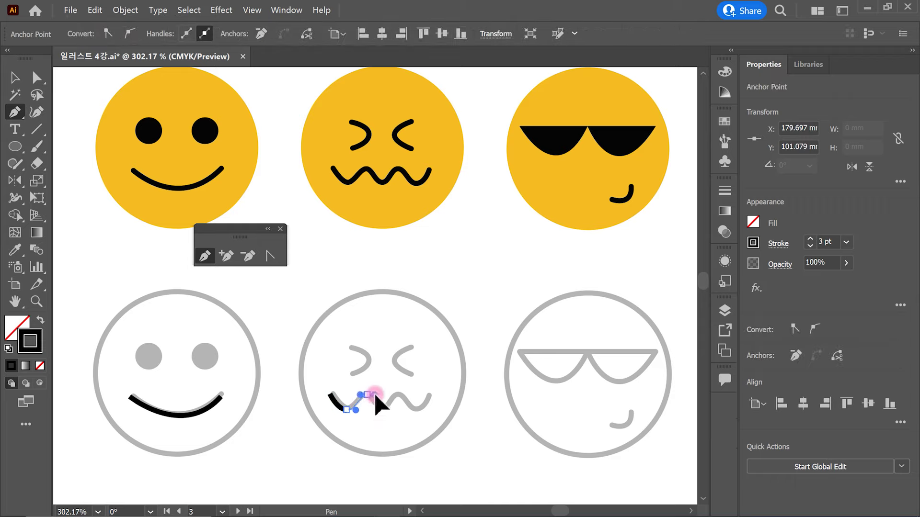
drag(382, 410, 389, 408)
drag(400, 396, 422, 409)
click(430, 393)
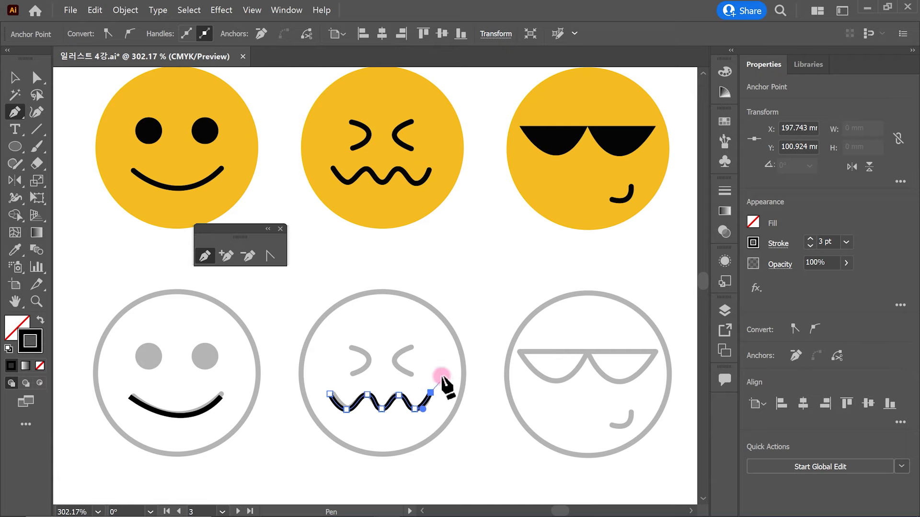
click(15, 78)
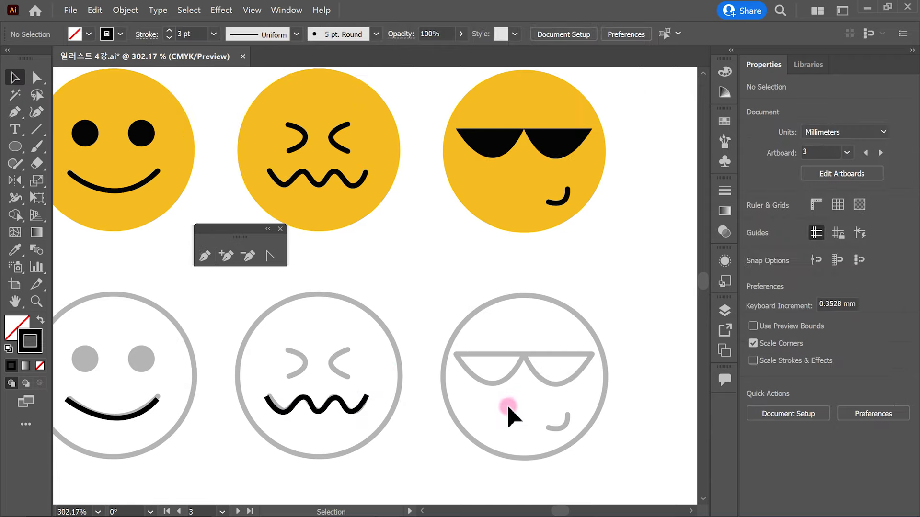
Step: Start the third face's sunglasses with the Pen tool by tracing the first lens's lower curve from the outer corner to the centre
click(205, 257)
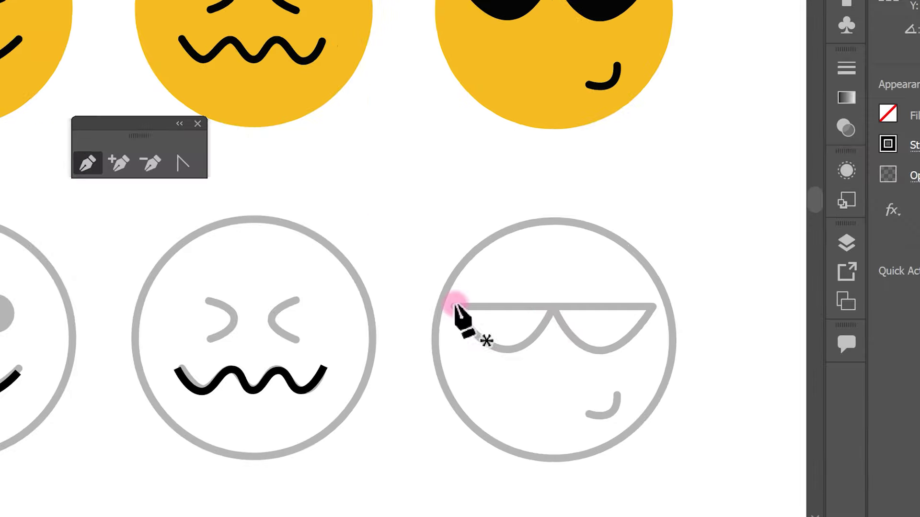
click(455, 306)
drag(552, 306, 594, 213)
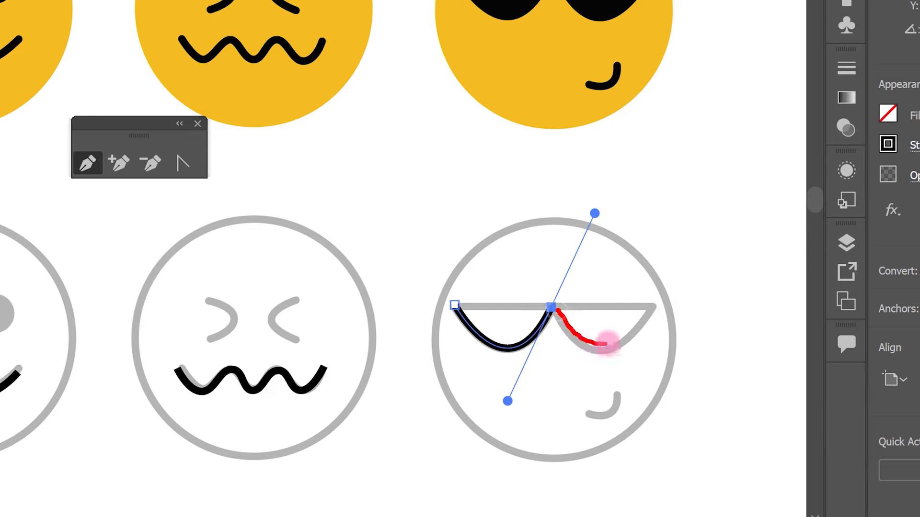
Step: Try to continue the sunglasses path with an anchor on the second lens's lower curve, and undo it
click(613, 343)
key(ctrl+2)
mouse_move(487, 298)
mouse_down()
mouse_move(564, 302)
mouse_move(592, 270)
mouse_move(604, 329)
mouse_move(599, 250)
mouse_move(609, 232)
mouse_move(615, 264)
mouse_move(595, 227)
mouse_move(610, 218)
mouse_move(578, 224)
mouse_move(623, 234)
mouse_up()
drag(613, 280, 681, 167)
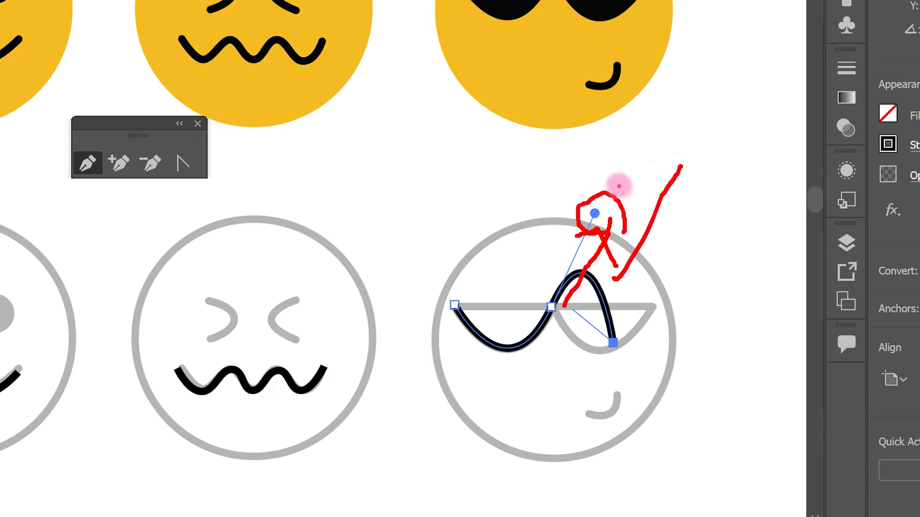
mouse_move(619, 186)
mouse_down()
mouse_move(658, 161)
mouse_move(681, 207)
mouse_up()
key(ctrl+z)
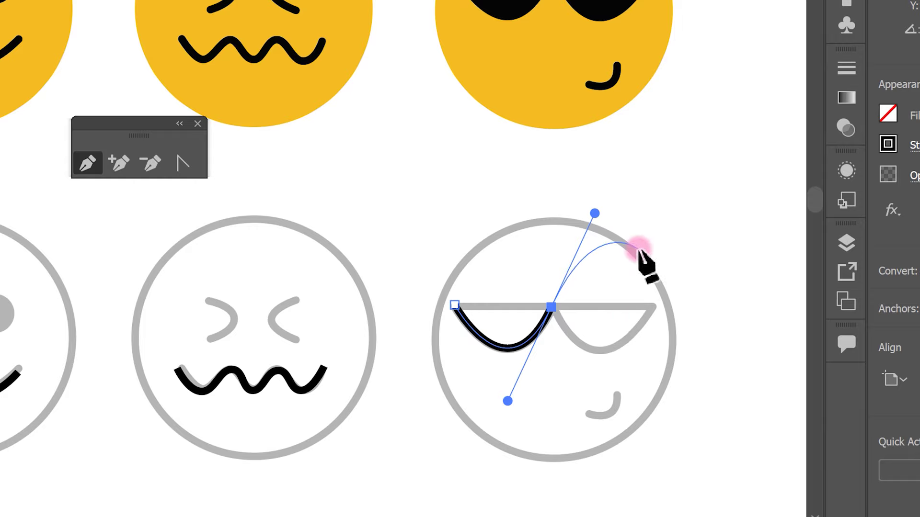
drag(592, 197, 606, 193)
key(Escape)
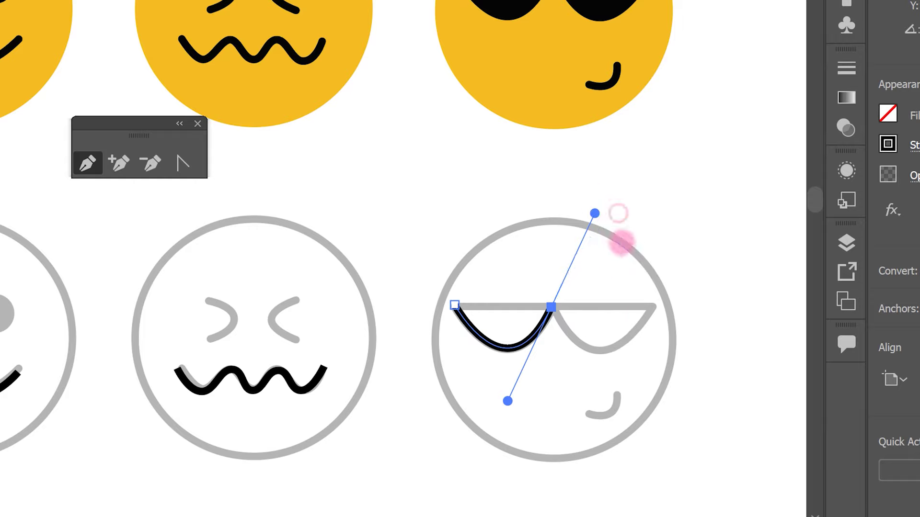
Step: Redirect only the centre anchor's outgoing handle down into the second lens, and trace that lens's lower curve to its outer corner
mouse_move(595, 213)
mouse_down()
mouse_move(623, 237)
mouse_move(623, 325)
mouse_move(557, 392)
mouse_move(539, 395)
mouse_move(632, 210)
mouse_move(554, 192)
mouse_move(618, 213)
mouse_move(596, 211)
mouse_up()
mouse_move(466, 306)
mouse_down()
mouse_move(543, 323)
mouse_move(571, 291)
mouse_up()
mouse_move(564, 326)
mouse_down()
mouse_move(517, 390)
mouse_move(535, 397)
mouse_up()
drag(622, 220, 567, 235)
drag(618, 188, 637, 242)
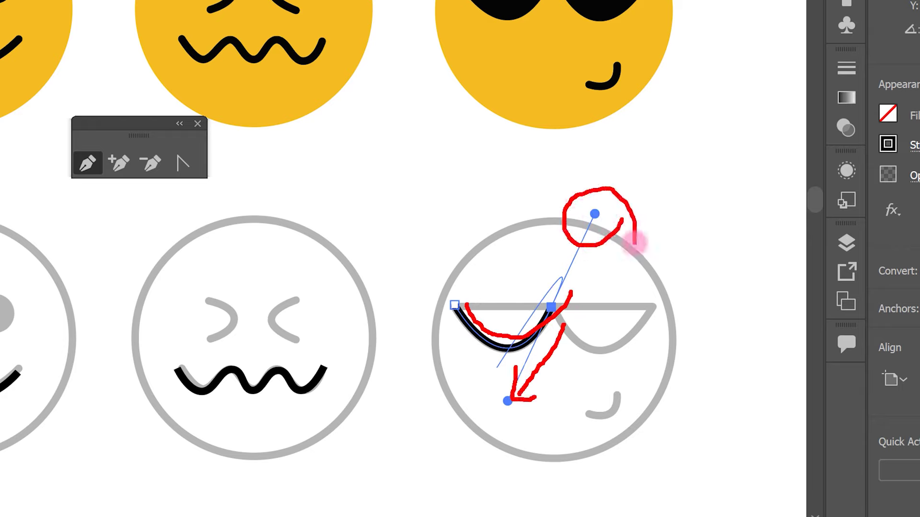
key(Escape)
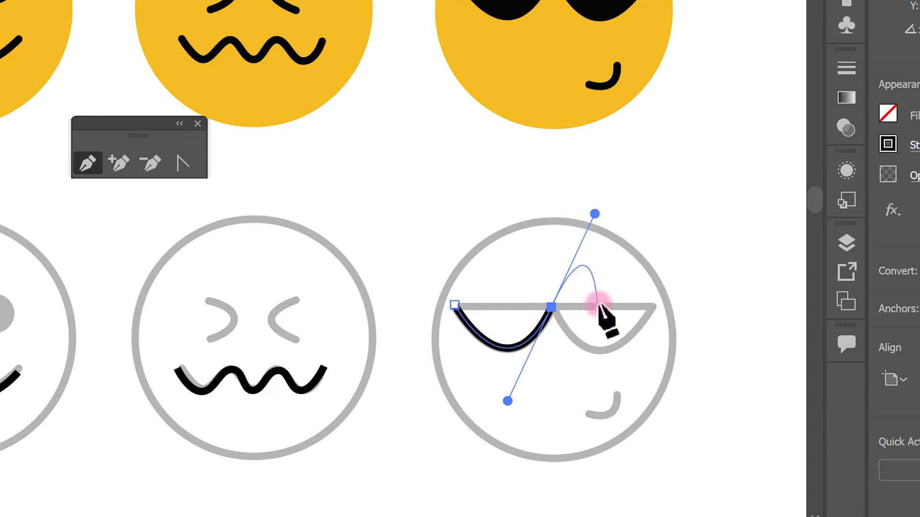
drag(594, 214, 572, 313)
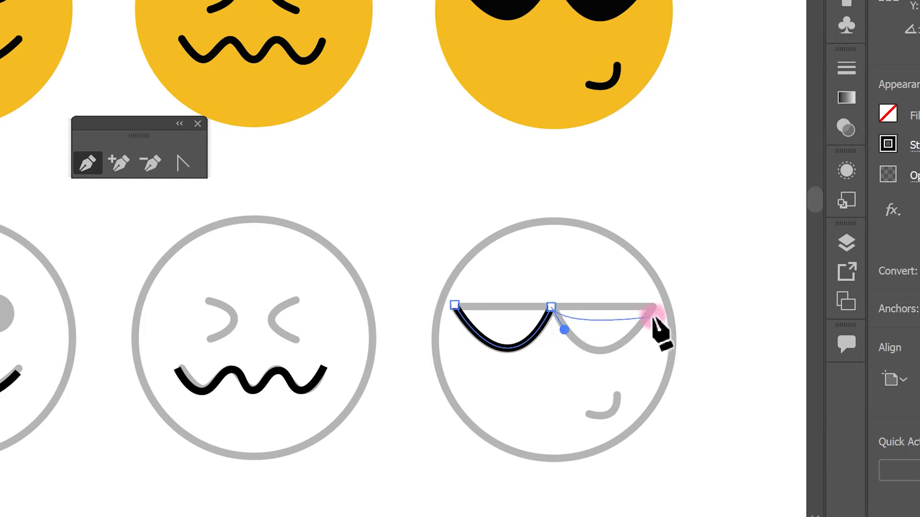
drag(652, 309, 710, 223)
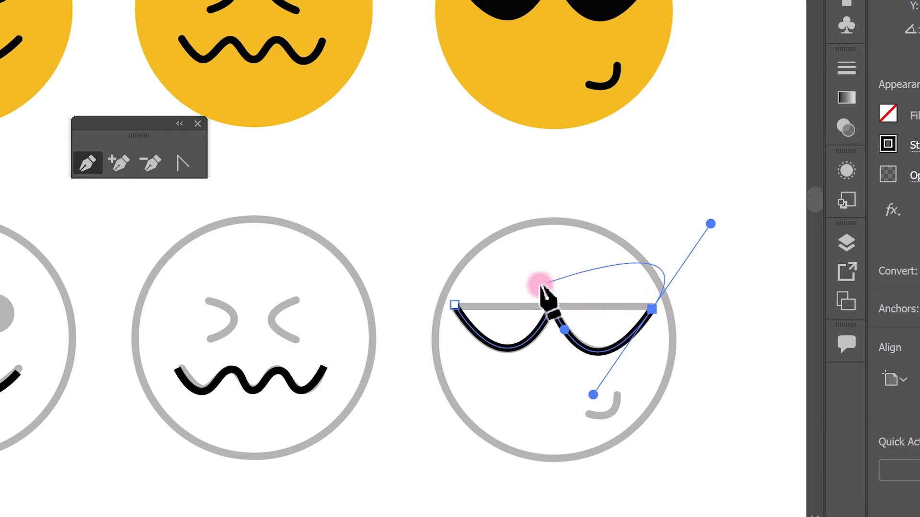
Step: Try to draw the sunglasses' top edge back toward the starting anchor with the outgoing handle still attached, and undo it
drag(465, 298, 602, 319)
mouse_move(686, 301)
mouse_down()
mouse_move(733, 206)
mouse_move(755, 189)
mouse_move(760, 242)
mouse_up()
mouse_move(660, 267)
mouse_down()
mouse_move(550, 255)
mouse_move(513, 268)
mouse_move(521, 250)
mouse_move(524, 272)
mouse_up()
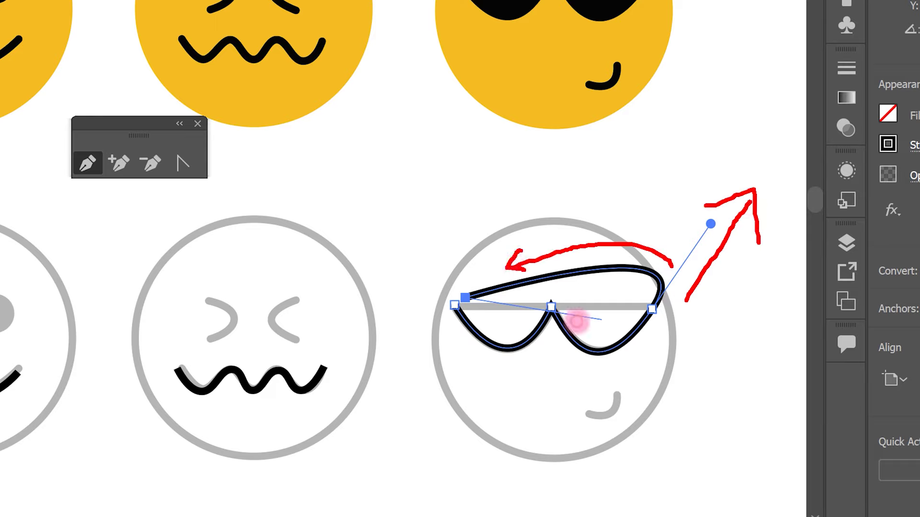
key(ctrl+z)
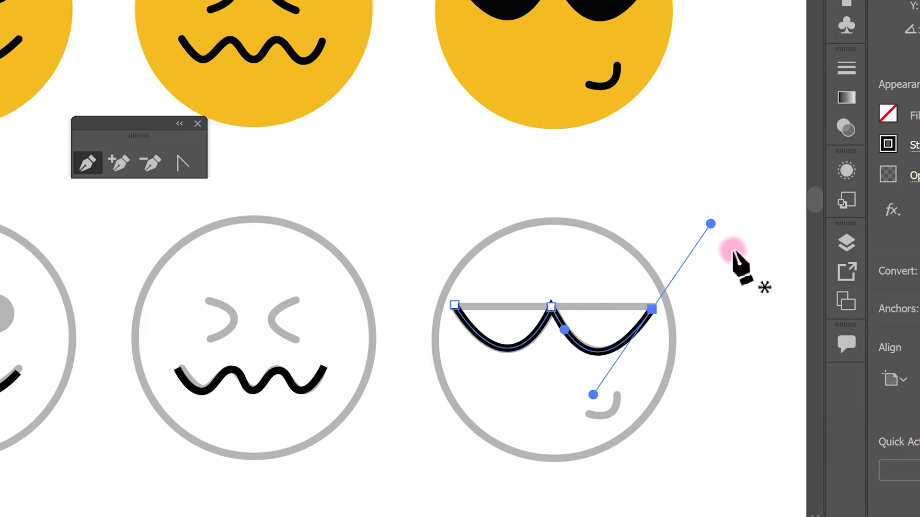
Step: Try to redirect the last anchor's outgoing handle along the sunglasses' top edge, and undo the change
drag(710, 224, 614, 305)
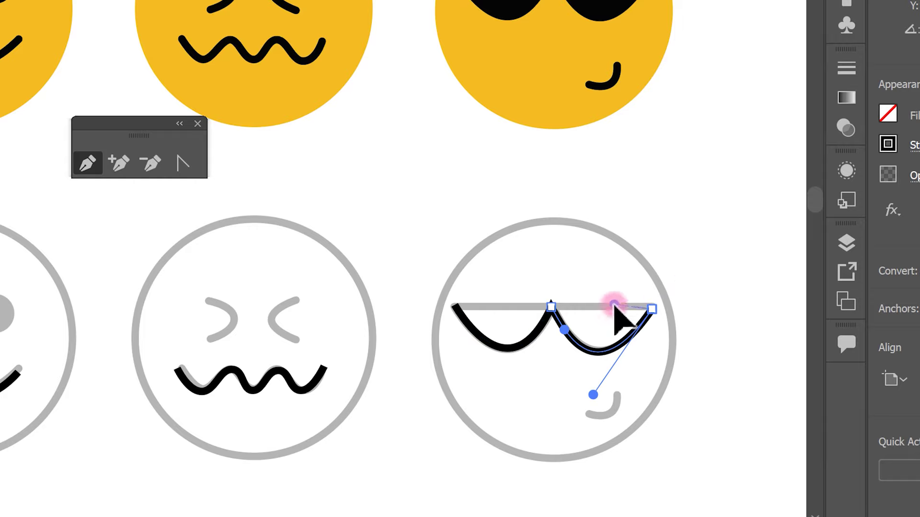
drag(611, 309, 611, 309)
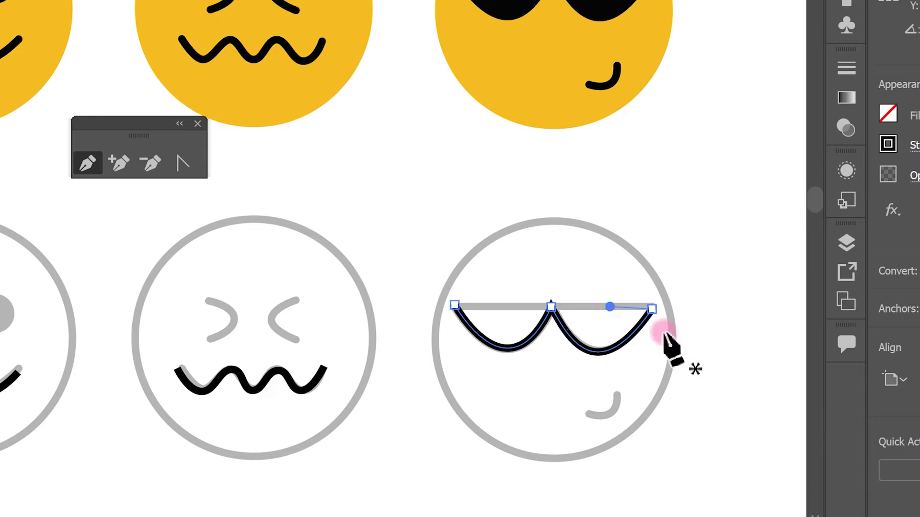
key(ctrl+z)
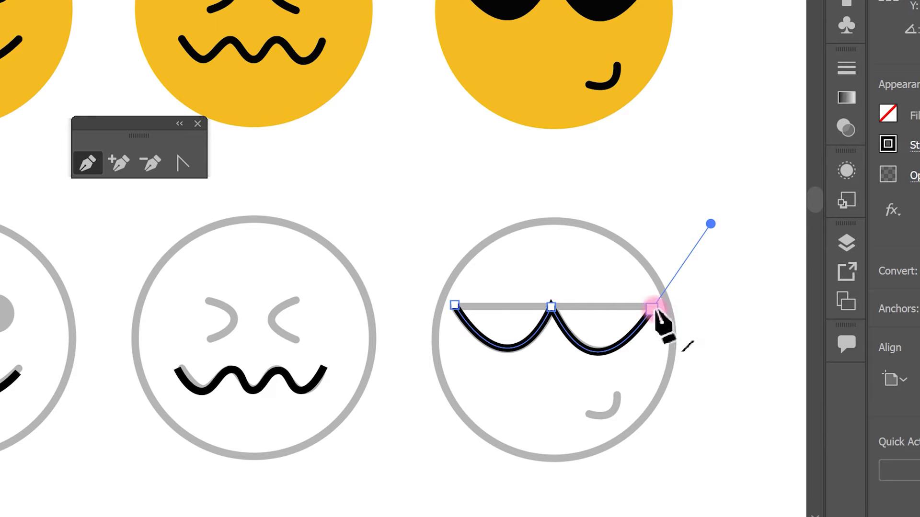
Step: Remove the last anchor's outgoing handle, close the sunglasses with a straight top edge to the starting anchor, and deselect the path
key(ctrl+2)
drag(694, 237, 664, 276)
drag(655, 244, 694, 273)
key(Escape)
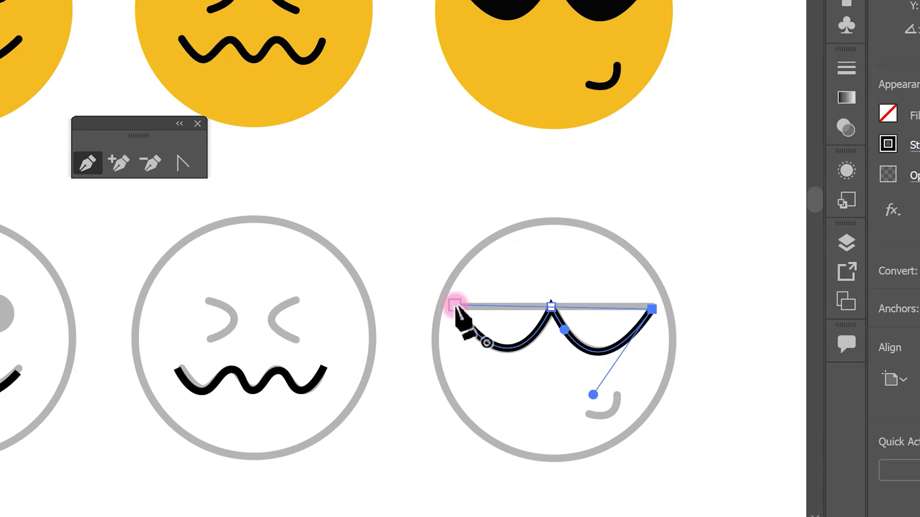
click(455, 307)
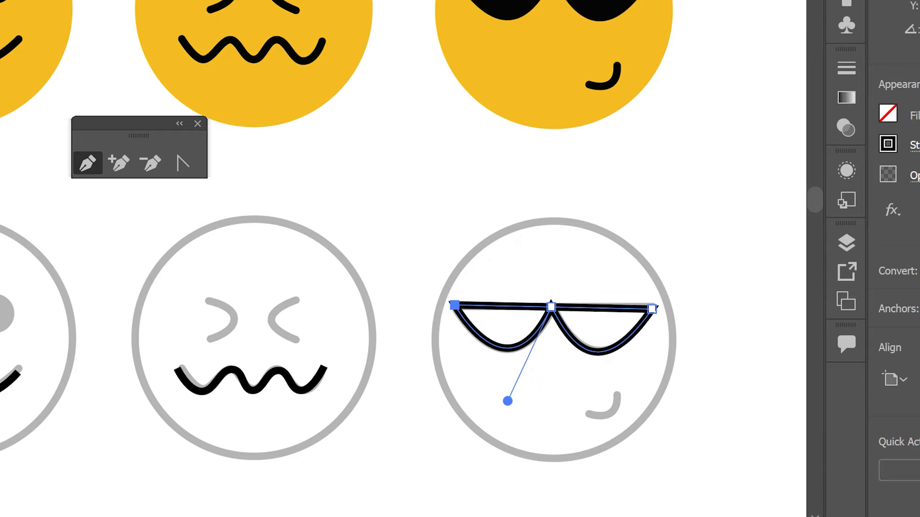
key(v)
click(668, 345)
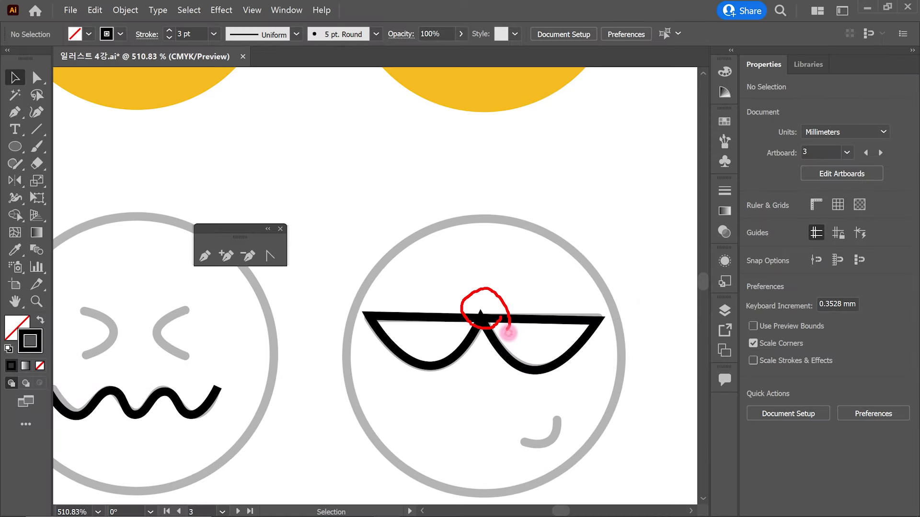
Step: Select the sunglasses path to examine its spiked centre corner, open its Stroke options, and deselect it
click(514, 322)
mouse_move(530, 373)
mouse_down()
mouse_move(450, 323)
mouse_move(506, 367)
mouse_up()
mouse_move(489, 353)
mouse_down()
mouse_move(511, 188)
mouse_move(177, 56)
mouse_up()
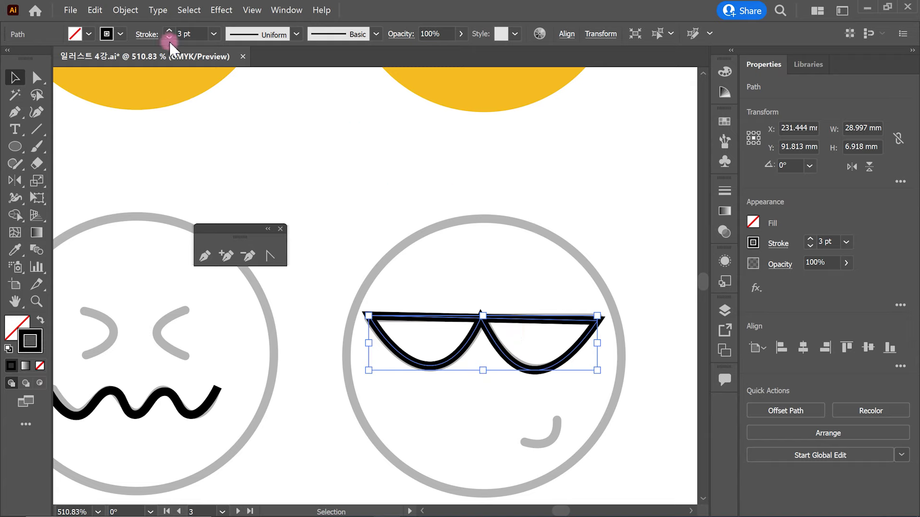
click(150, 34)
click(139, 39)
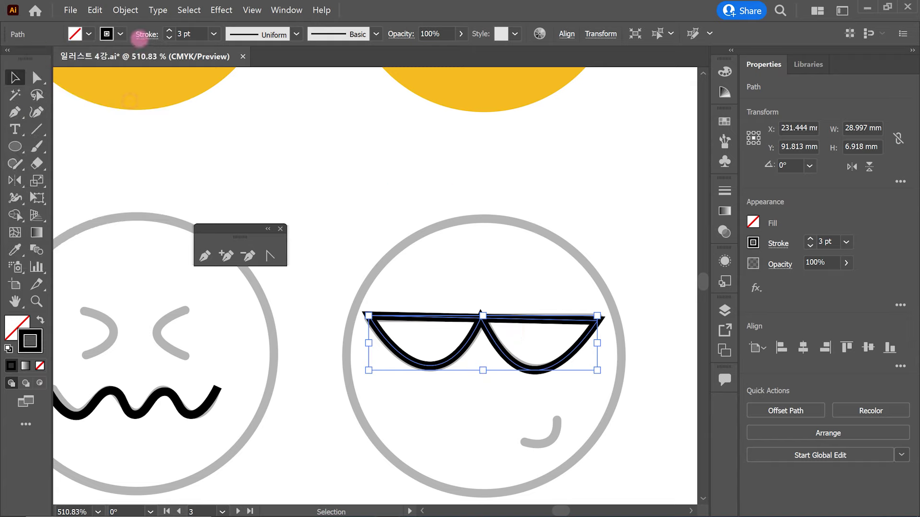
click(151, 34)
click(489, 415)
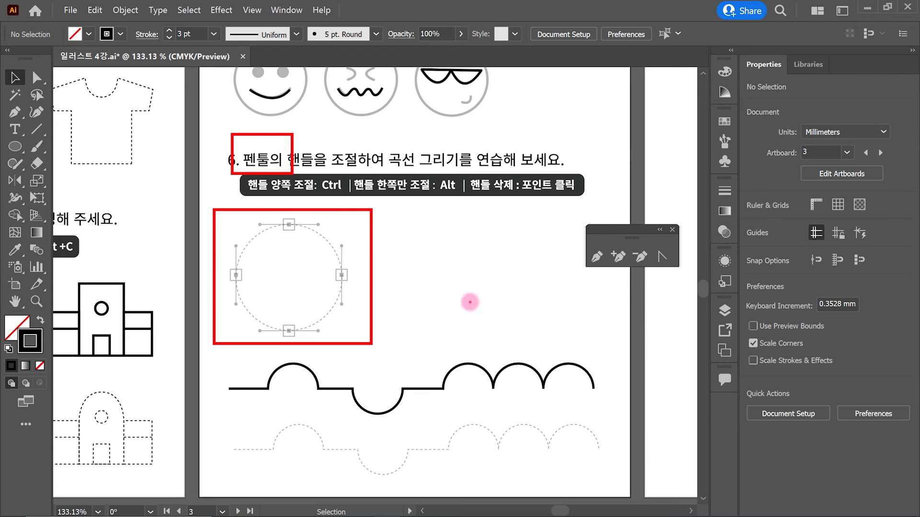
Step: Draw a circle beside the dashed guide circle in exercise 6 with the Ellipse tool, and activate the Direct Selection tool
key(l)
drag(410, 229, 523, 301)
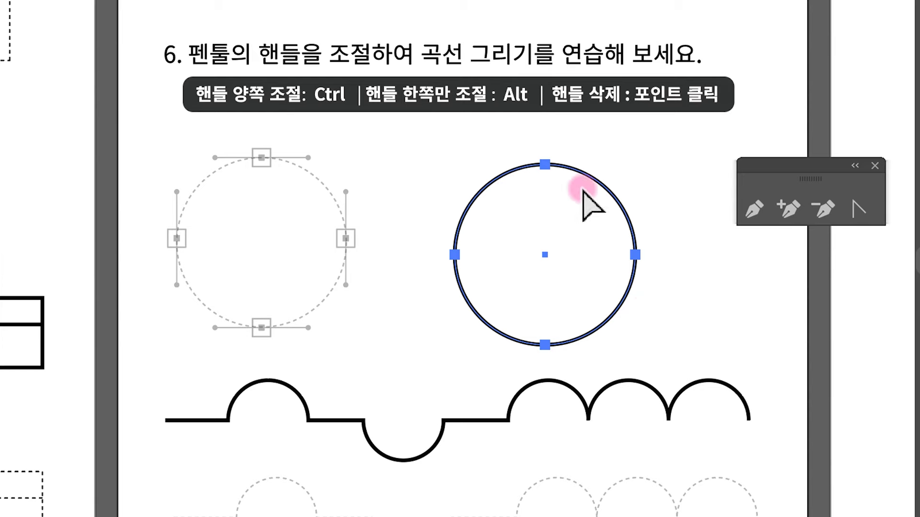
mouse_move(569, 178)
mouse_down()
mouse_move(571, 156)
mouse_move(570, 206)
mouse_up()
mouse_move(471, 269)
mouse_down()
mouse_move(438, 248)
mouse_move(471, 270)
mouse_up()
mouse_move(633, 277)
mouse_down()
mouse_move(646, 255)
mouse_move(637, 290)
mouse_up()
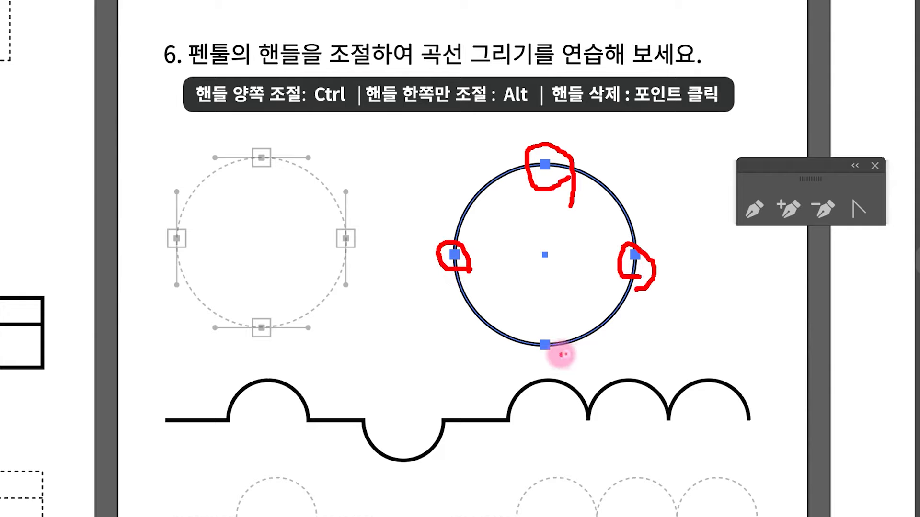
drag(564, 354, 565, 355)
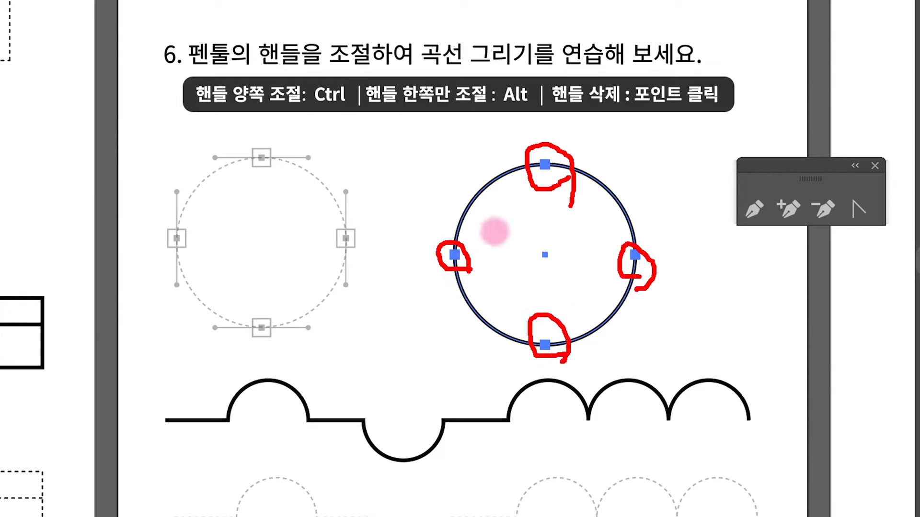
key(Escape)
key(a)
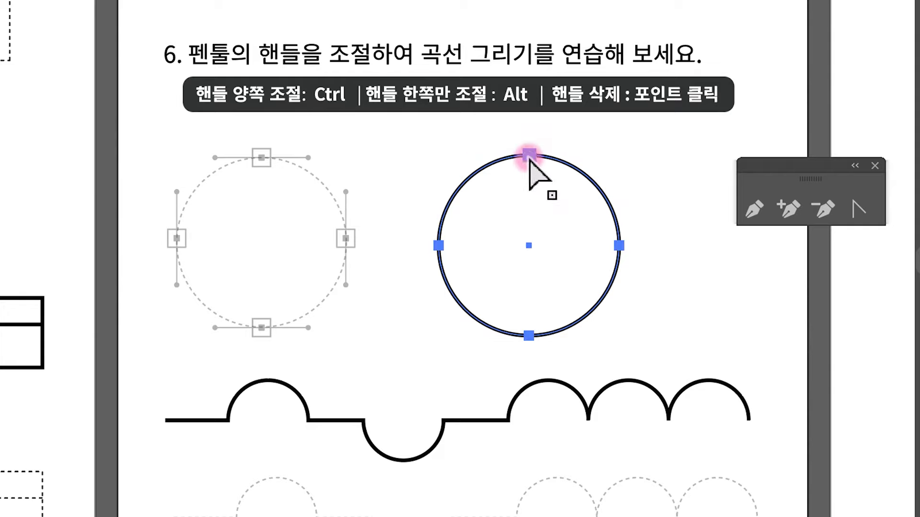
Step: Select the drawn circle's top and right anchors to examine how their direction handles match the guide circle's handles
click(529, 156)
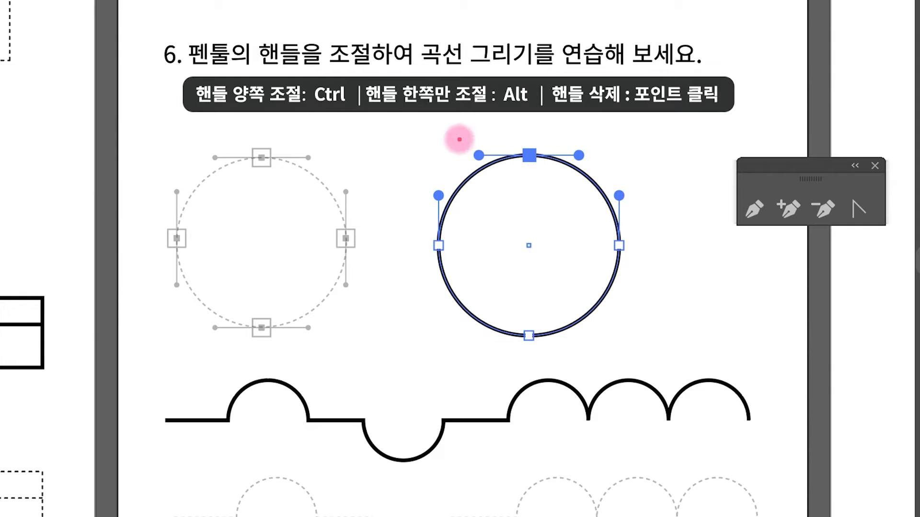
mouse_move(463, 136)
mouse_down()
mouse_move(535, 168)
mouse_move(602, 172)
mouse_up()
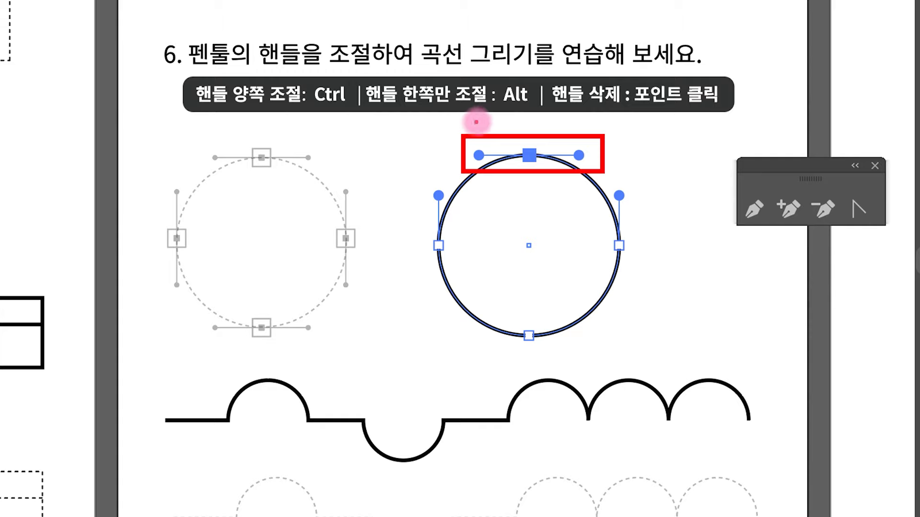
drag(476, 121, 585, 129)
click(619, 246)
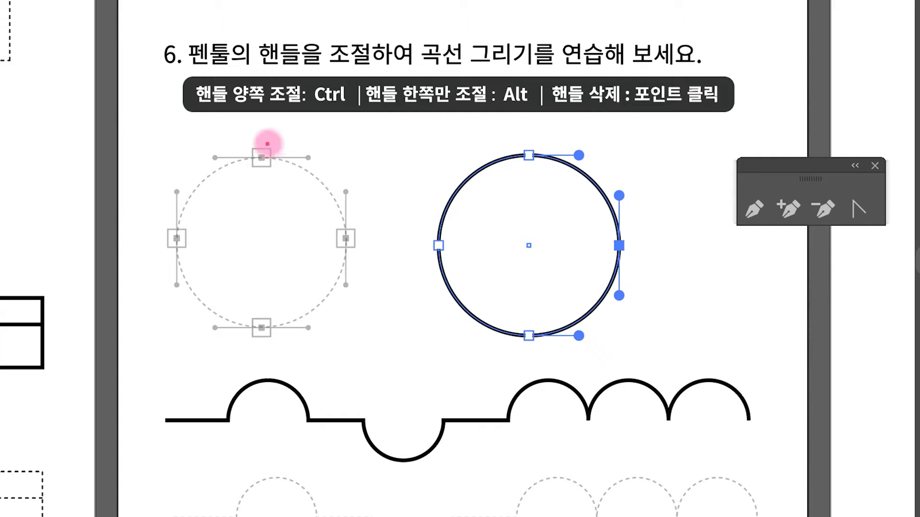
mouse_move(205, 141)
mouse_down()
mouse_move(331, 177)
mouse_move(359, 289)
mouse_up()
drag(206, 314, 337, 342)
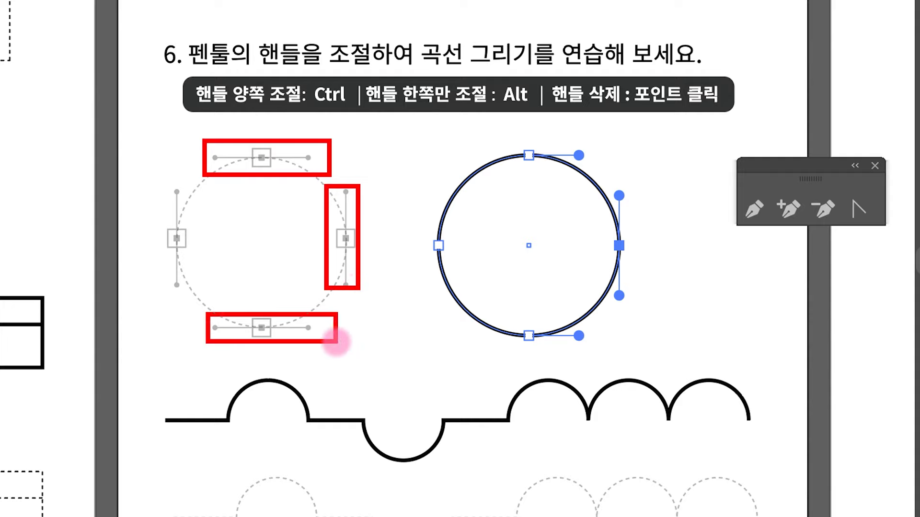
key(Escape)
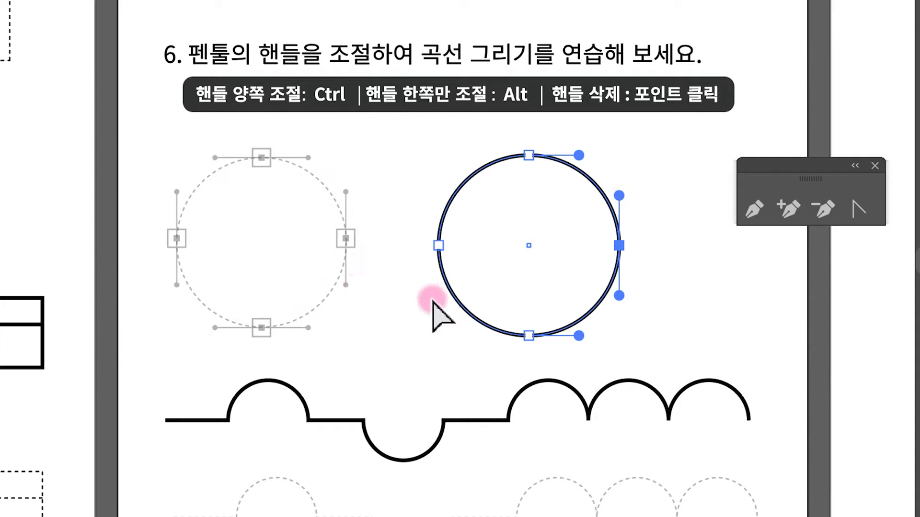
click(448, 167)
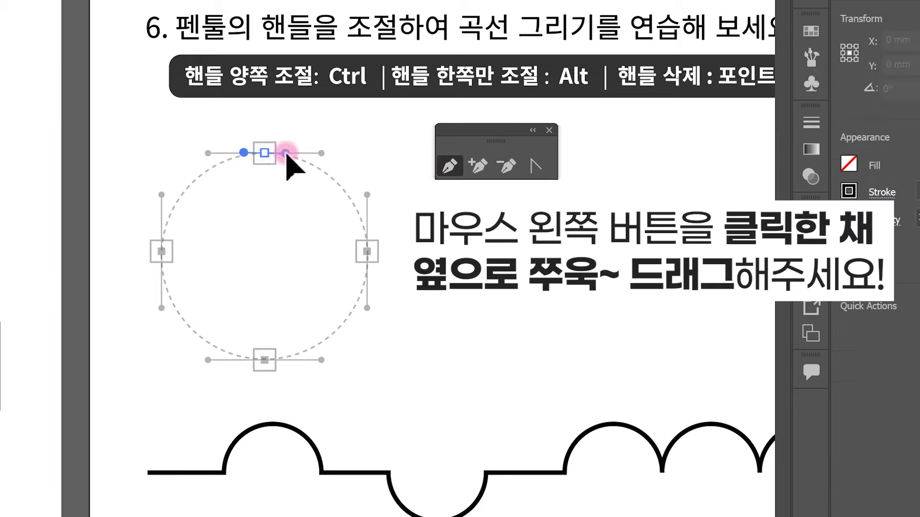
Step: Trace the dashed guide circle with four smooth Pen anchors, pulling each handle to the guide's handle ends, close it, and move it off the guide
mouse_move(297, 154)
mouse_down()
mouse_move(326, 153)
mouse_move(287, 154)
mouse_move(305, 154)
mouse_move(268, 203)
mouse_move(199, 168)
mouse_move(234, 212)
mouse_move(282, 210)
mouse_move(324, 162)
mouse_move(303, 165)
mouse_up()
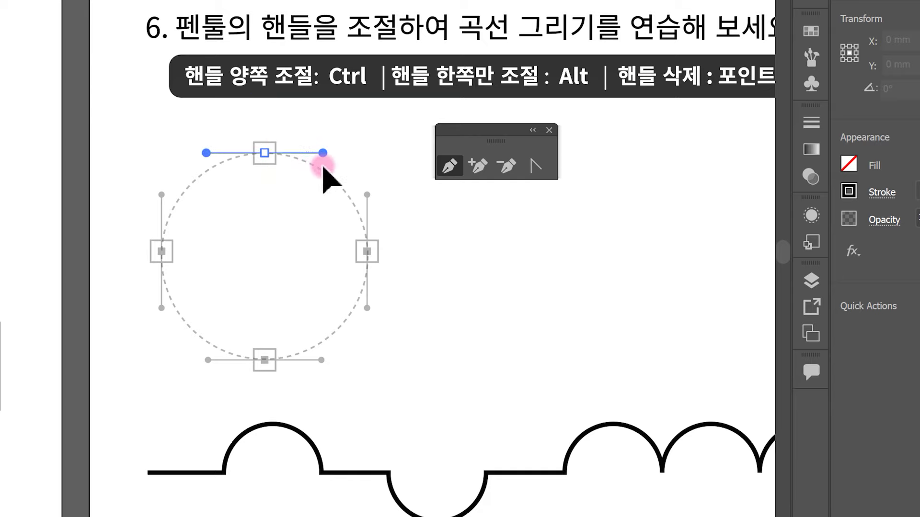
drag(323, 168, 318, 175)
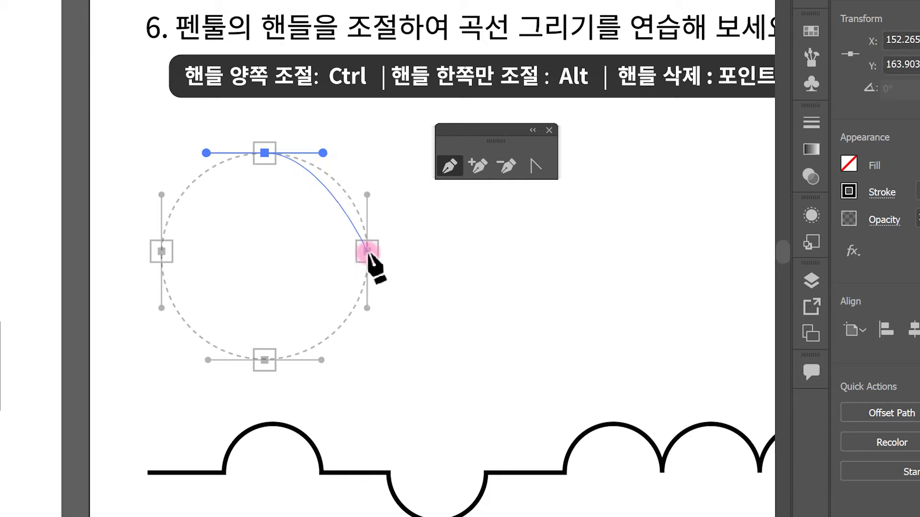
drag(367, 253, 367, 308)
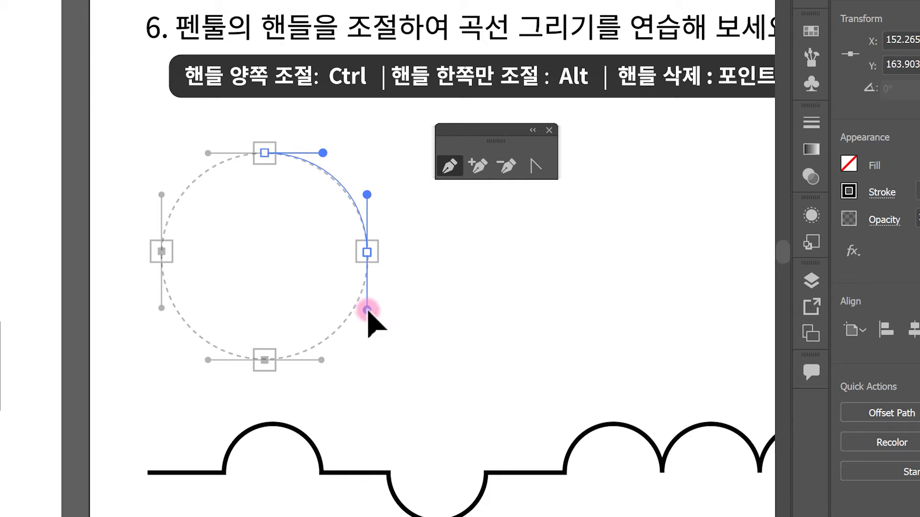
click(265, 360)
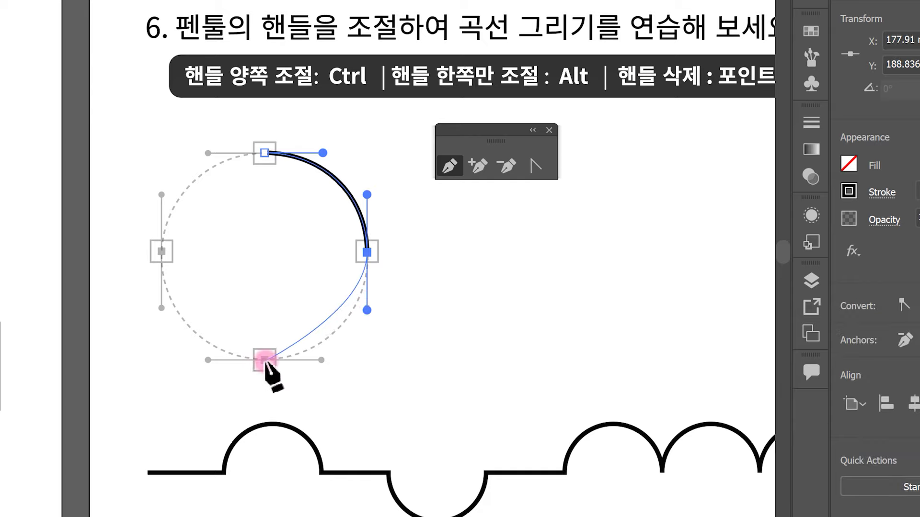
drag(265, 360, 208, 361)
click(161, 250)
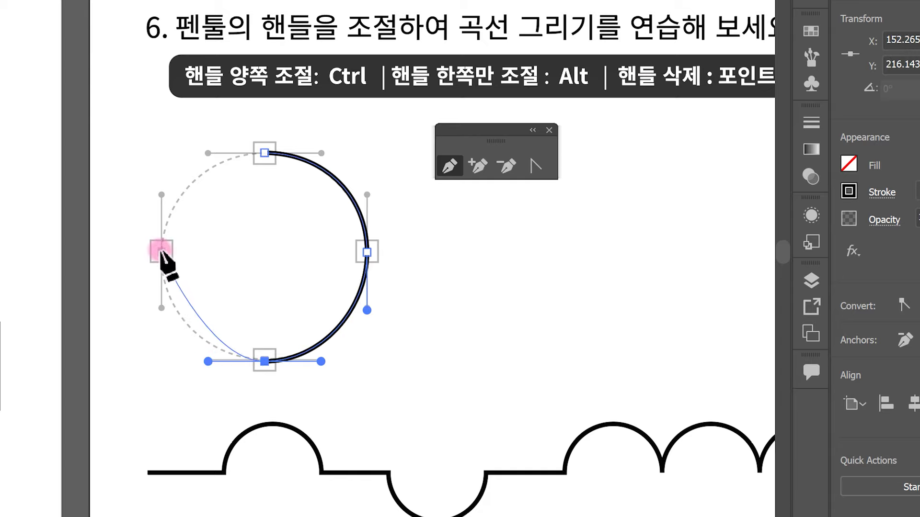
drag(162, 250, 161, 195)
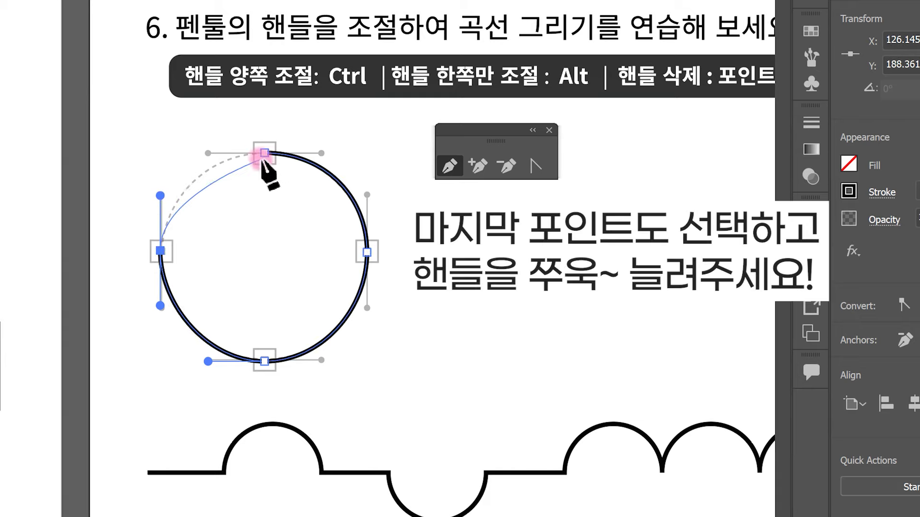
click(264, 153)
drag(264, 153, 323, 154)
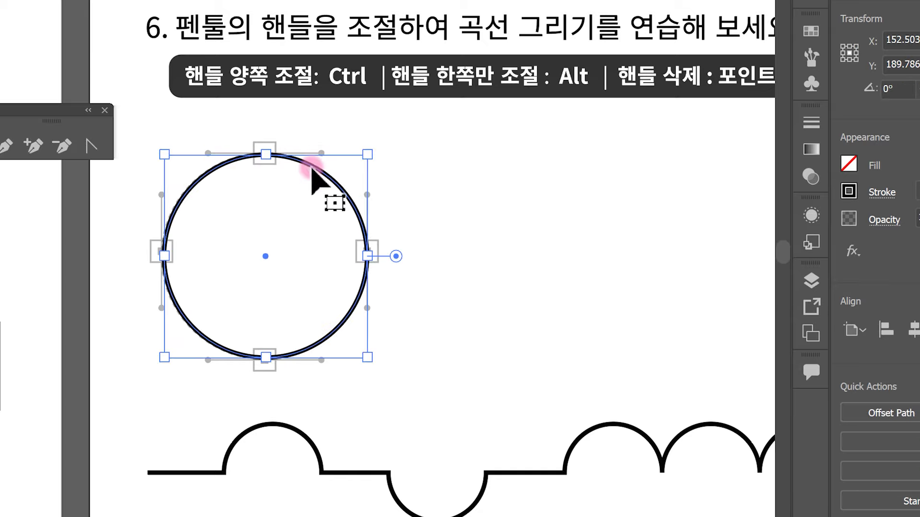
drag(309, 165, 607, 194)
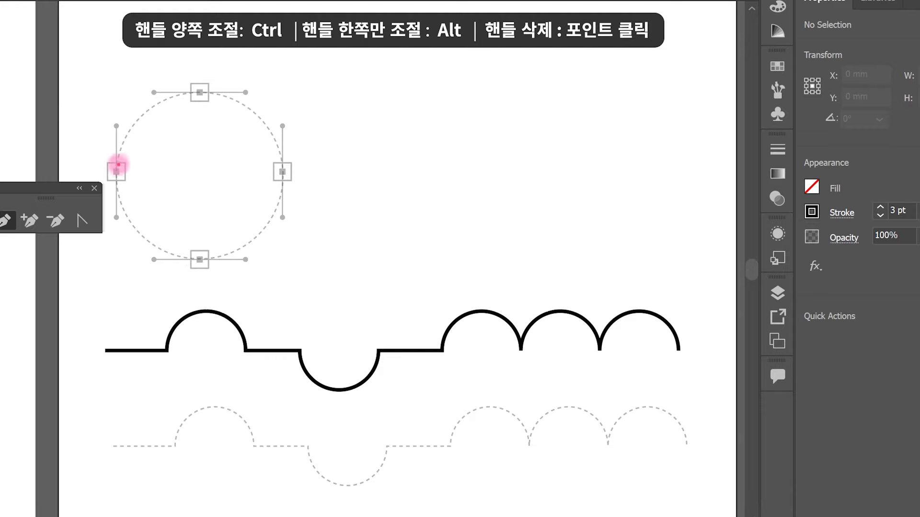
drag(245, 129, 271, 183)
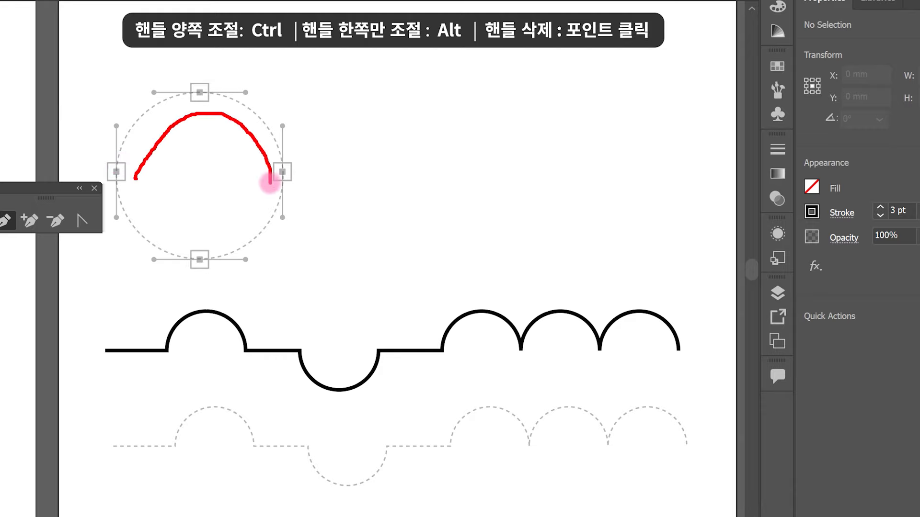
mouse_move(206, 99)
mouse_down()
mouse_move(216, 116)
mouse_move(225, 90)
mouse_up()
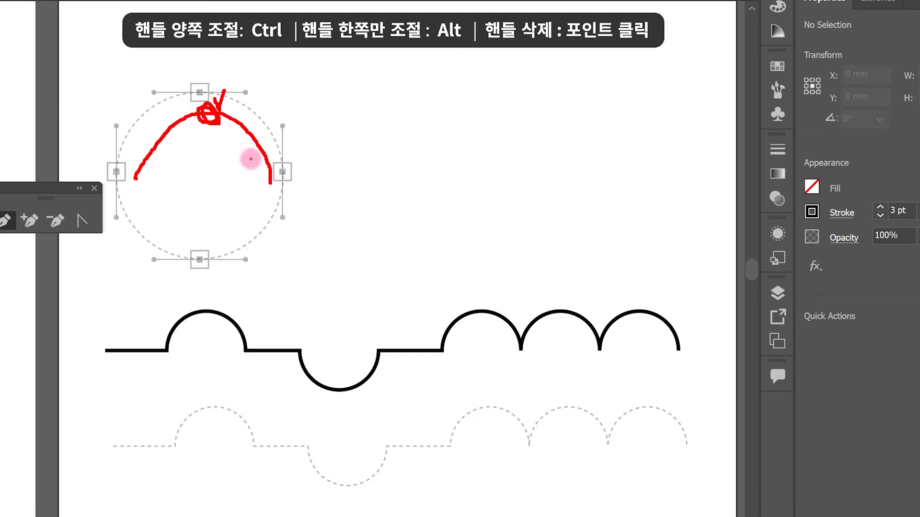
key(Escape)
key(ctrl+2)
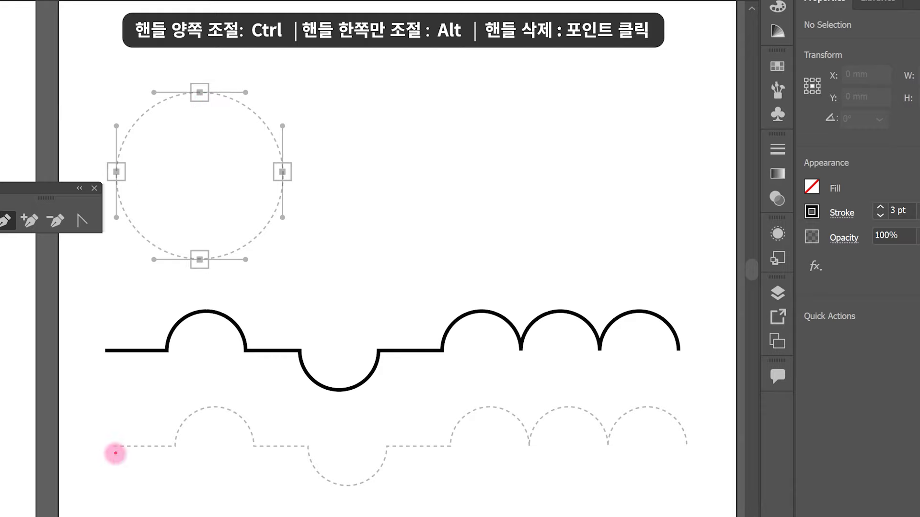
drag(172, 438, 224, 394)
drag(251, 439, 261, 434)
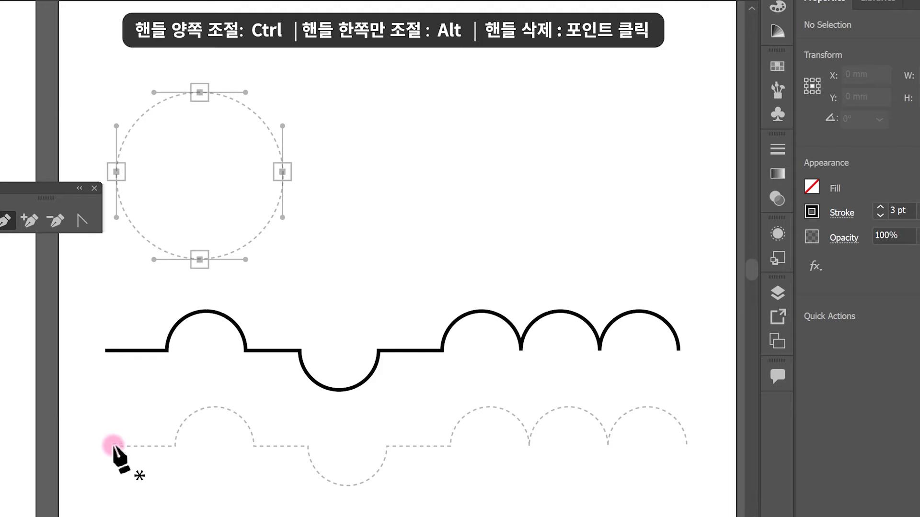
Step: Trace the dashed wave guide's starting straight line and first hump with the Pen tool, undoing the misplaced segment beyond it
click(113, 446)
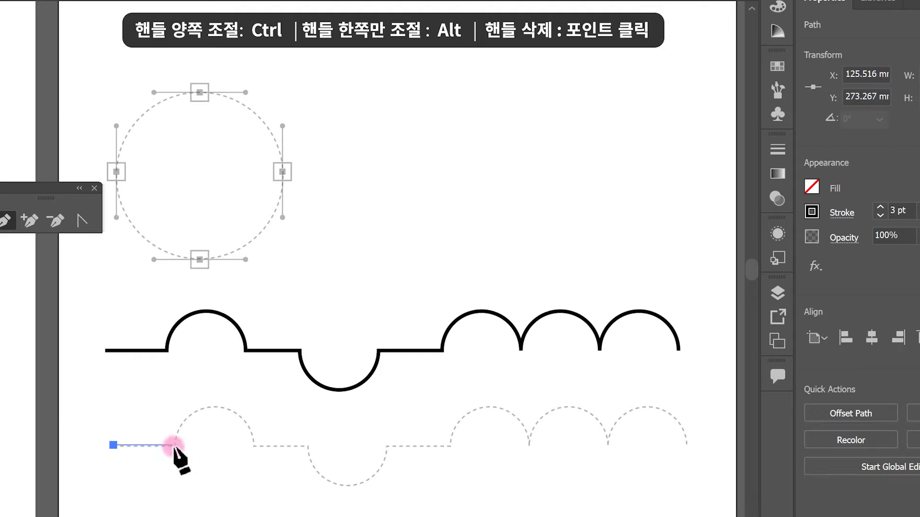
click(173, 446)
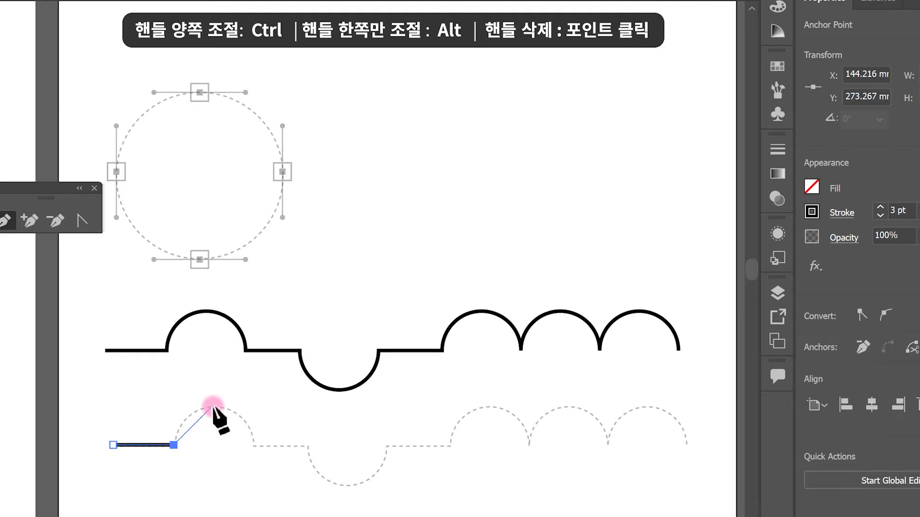
drag(213, 407, 245, 407)
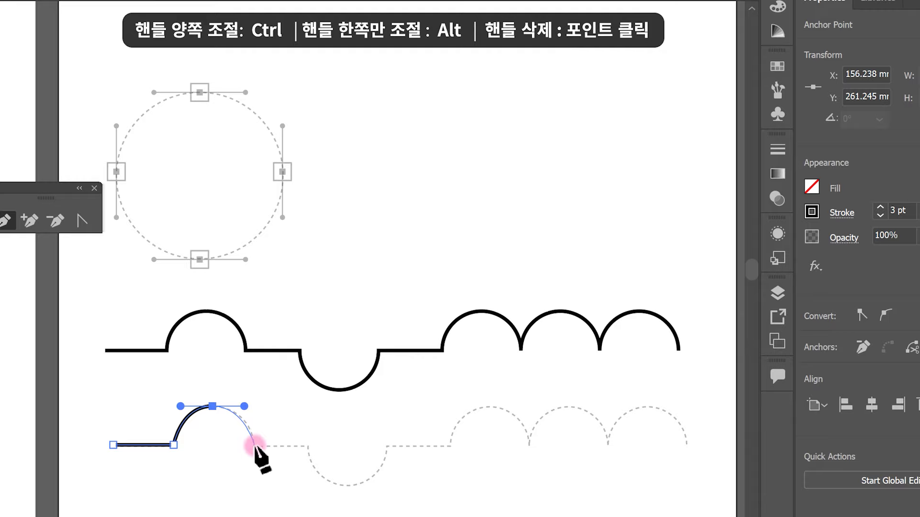
drag(255, 446, 254, 460)
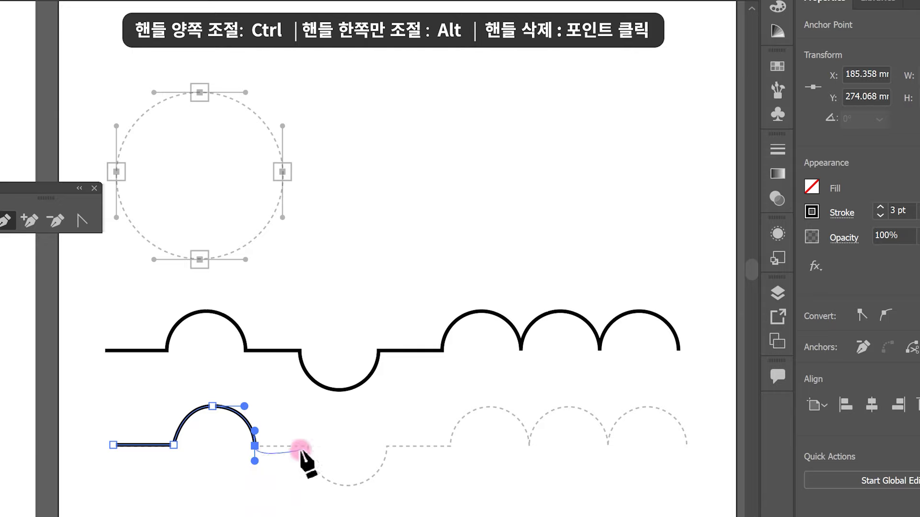
click(308, 448)
key(ctrl+z)
Step: Remove the outgoing handle at the first hump's end, and trace the following straight segment and downward semicircle
key(ctrl+space)
drag(305, 426, 429, 329)
drag(349, 442, 370, 306)
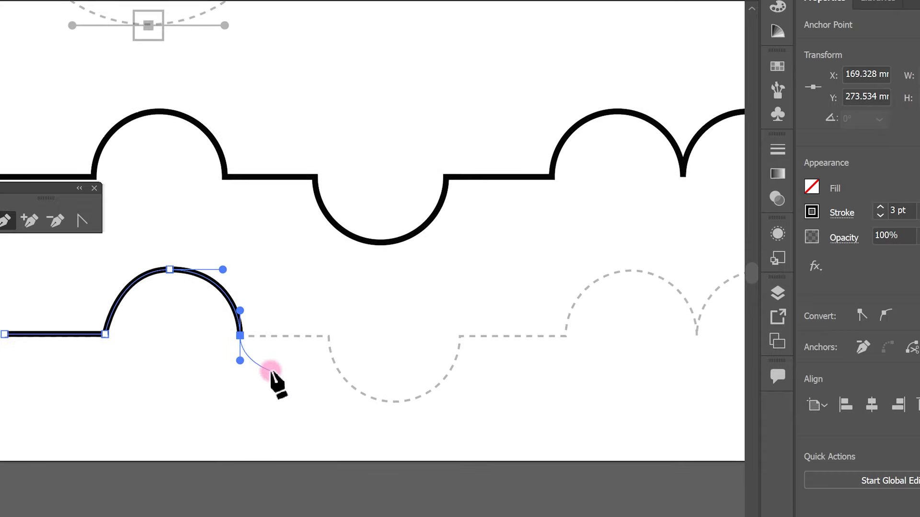
drag(240, 336, 326, 337)
click(327, 336)
drag(394, 402, 453, 402)
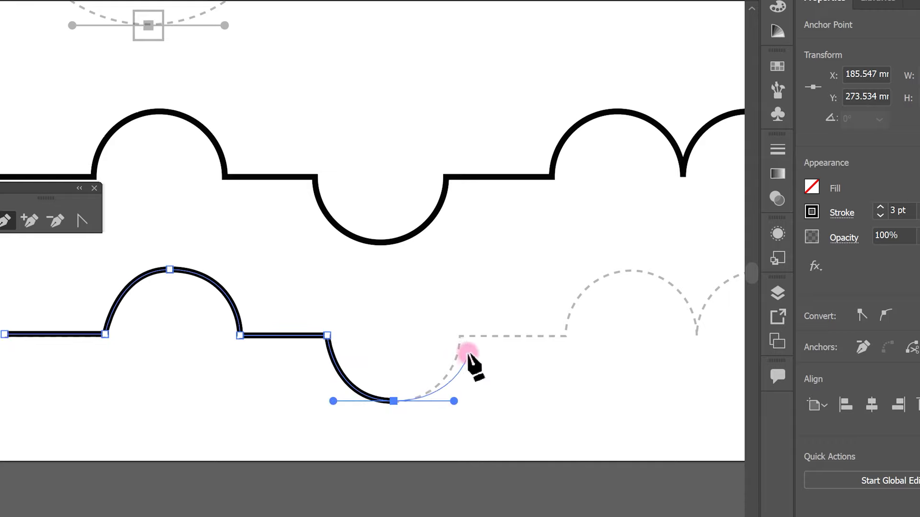
mouse_move(461, 336)
mouse_down()
mouse_move(461, 310)
mouse_move(467, 322)
mouse_move(460, 311)
mouse_move(460, 318)
mouse_up()
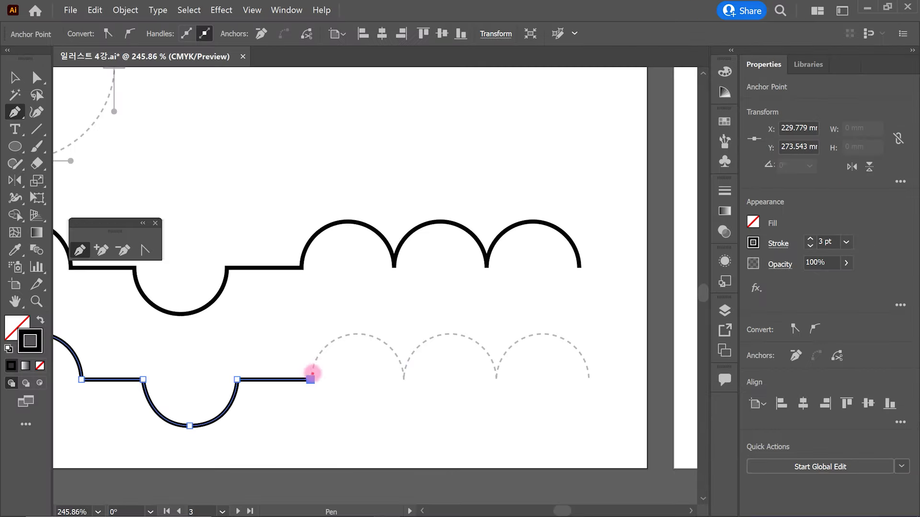
Step: Try to trace the first of the three arches with one curved anchor from the handle-less line end, and undo the curve
drag(312, 373, 280, 353)
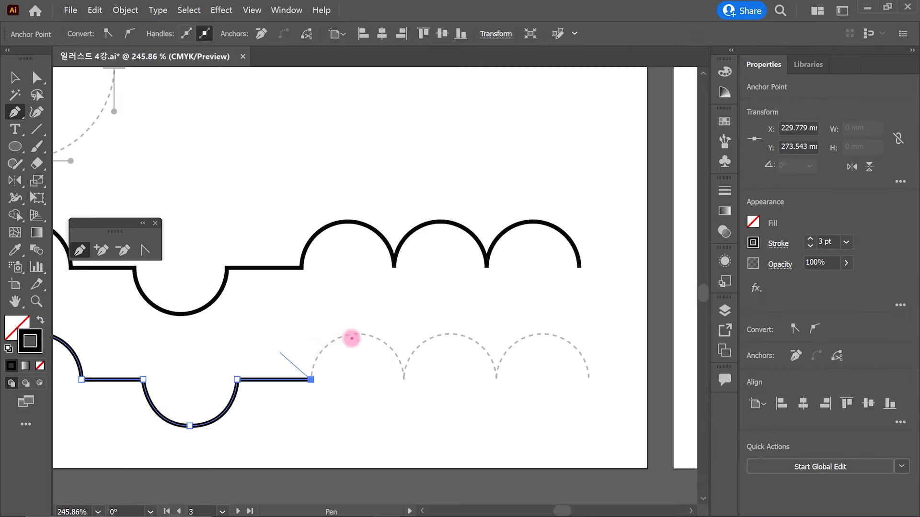
mouse_move(282, 355)
mouse_down()
mouse_move(226, 369)
mouse_move(309, 379)
mouse_up()
mouse_move(402, 381)
mouse_down()
mouse_move(411, 425)
mouse_move(447, 491)
mouse_move(435, 439)
mouse_move(437, 474)
mouse_move(449, 483)
mouse_up()
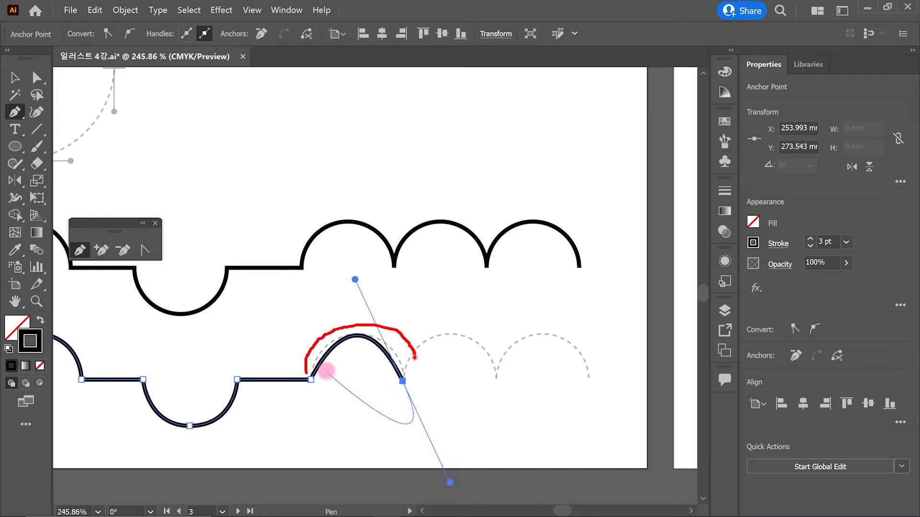
key(ctrl+z)
mouse_move(321, 392)
mouse_down()
mouse_move(301, 391)
mouse_move(308, 411)
mouse_move(320, 409)
mouse_up()
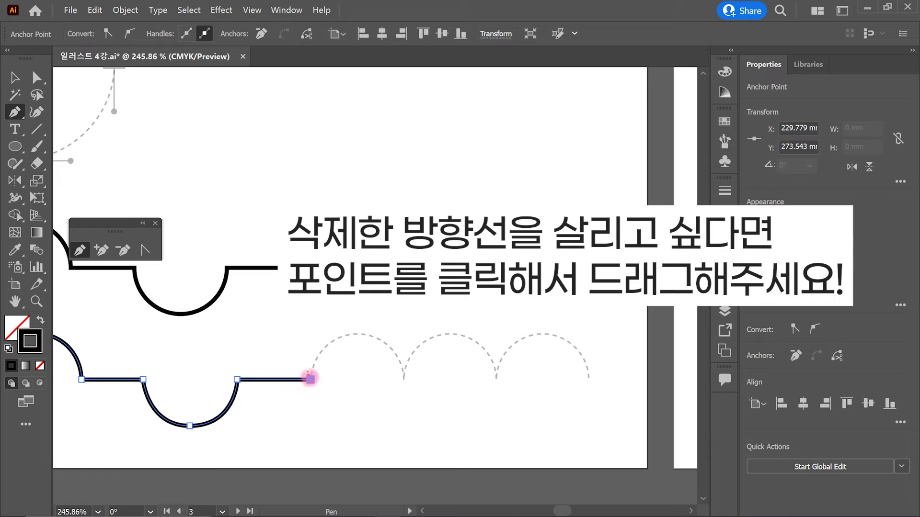
Step: Pull a vertical handle up from the straight line's end anchor and trace the first arch with a vertical-handled anchor at its far end
click(311, 380)
drag(310, 350, 309, 334)
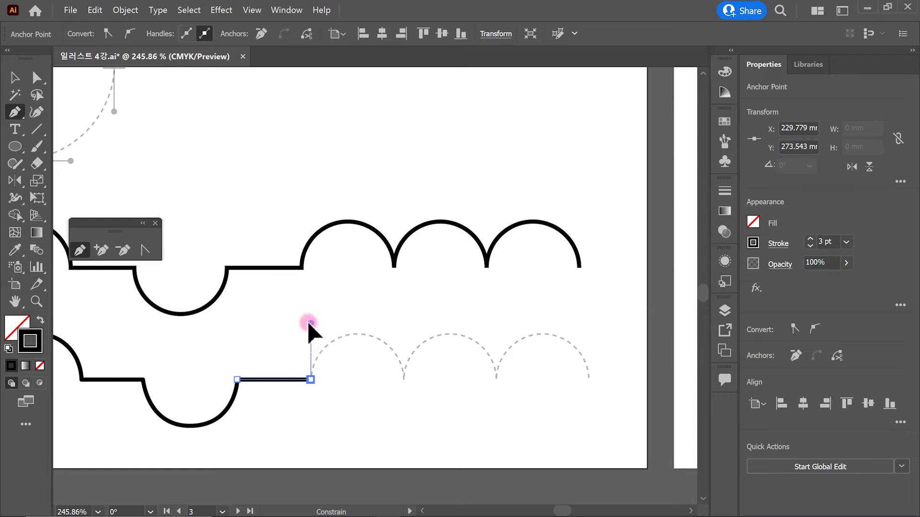
drag(309, 325, 311, 323)
drag(404, 377, 404, 433)
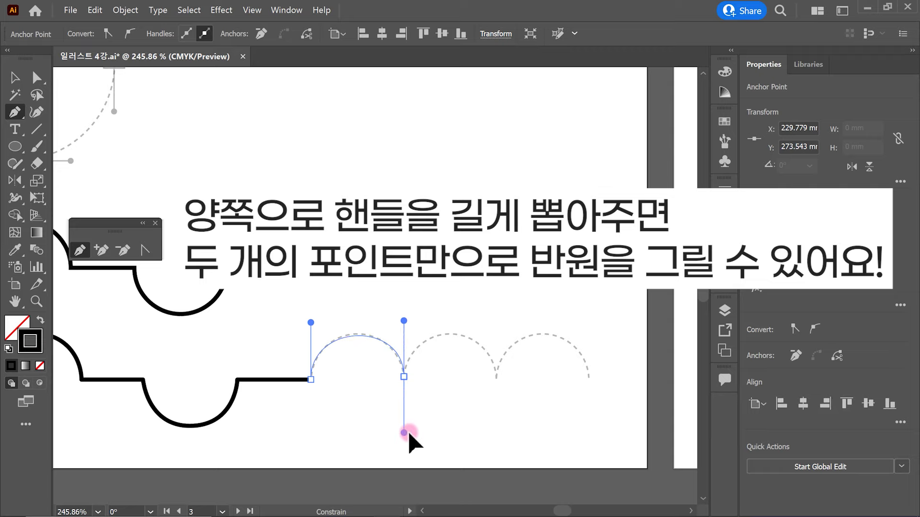
drag(412, 436, 411, 435)
Step: Turn only the first arch end's outgoing handle upward, and trace the second arch with a vertical-handled anchor at its end
drag(497, 378, 508, 451)
key(ctrl+z)
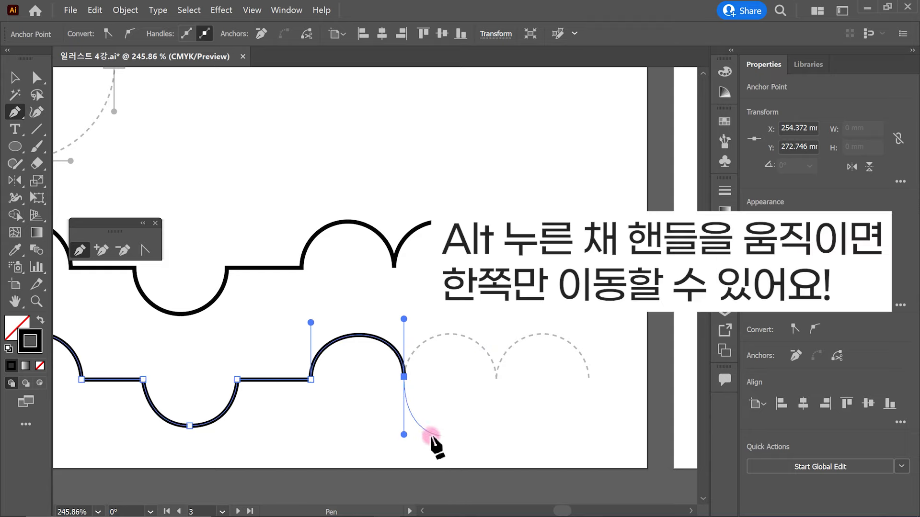
drag(404, 435, 405, 321)
click(493, 376)
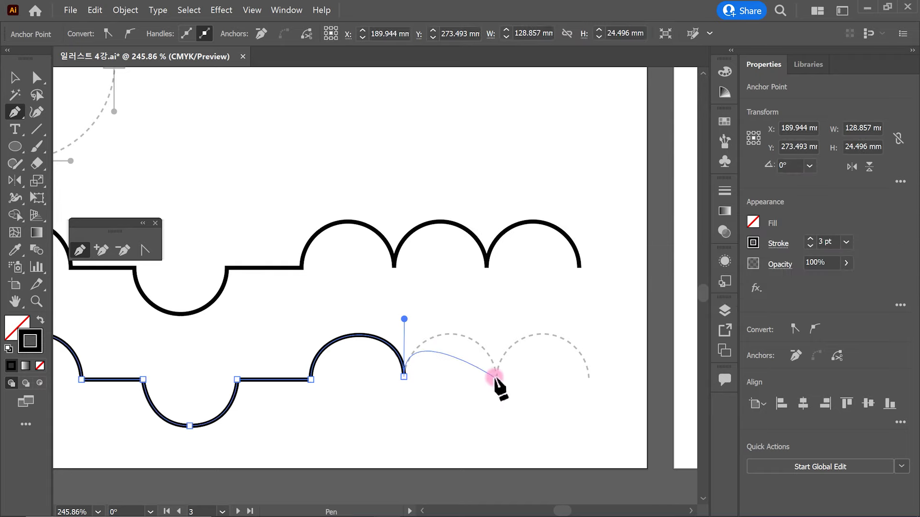
drag(496, 381, 496, 435)
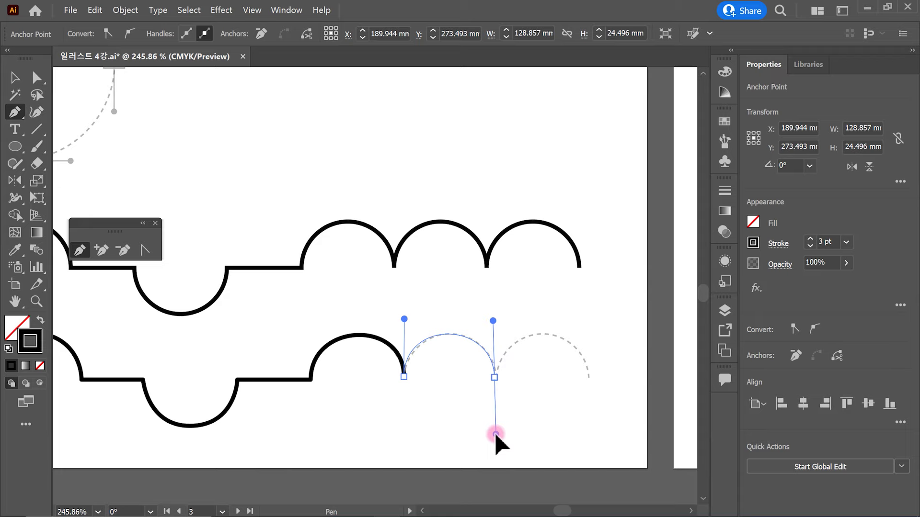
drag(496, 435, 494, 434)
mouse_move(512, 440)
mouse_down()
mouse_move(484, 405)
mouse_move(516, 449)
mouse_up()
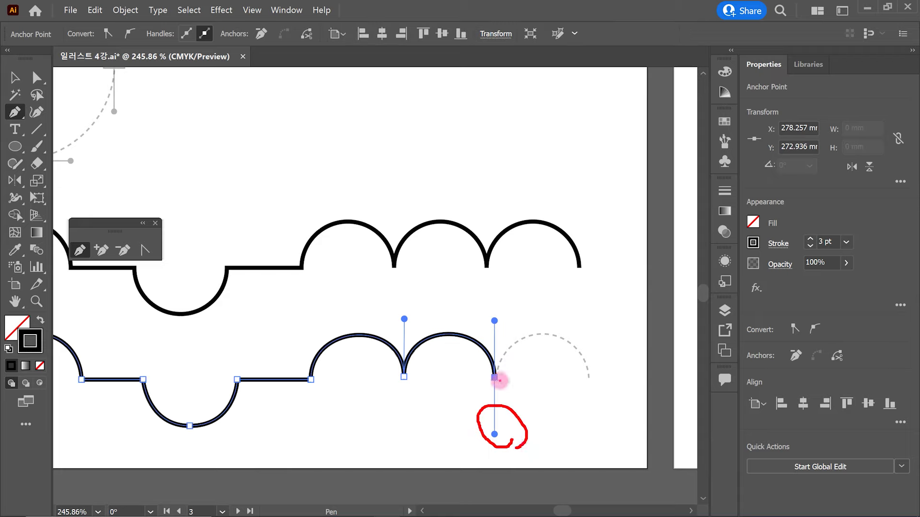
mouse_move(521, 370)
mouse_down()
mouse_move(505, 395)
mouse_move(541, 401)
mouse_up()
mouse_move(509, 345)
mouse_down()
mouse_move(560, 343)
mouse_move(592, 374)
mouse_up()
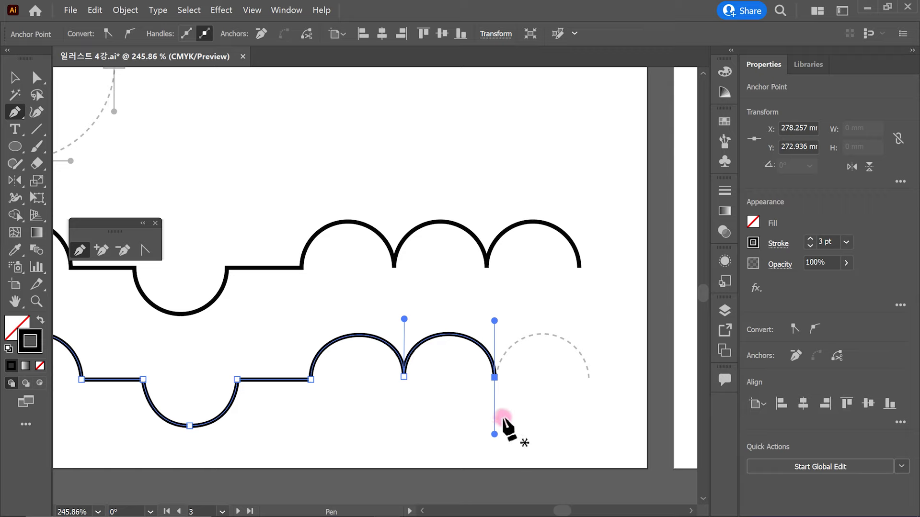
Step: Remove the outgoing handle at the second arch's end, try to trace the third arch with a slanted-handle anchor, and undo the curve and handle removal
click(495, 378)
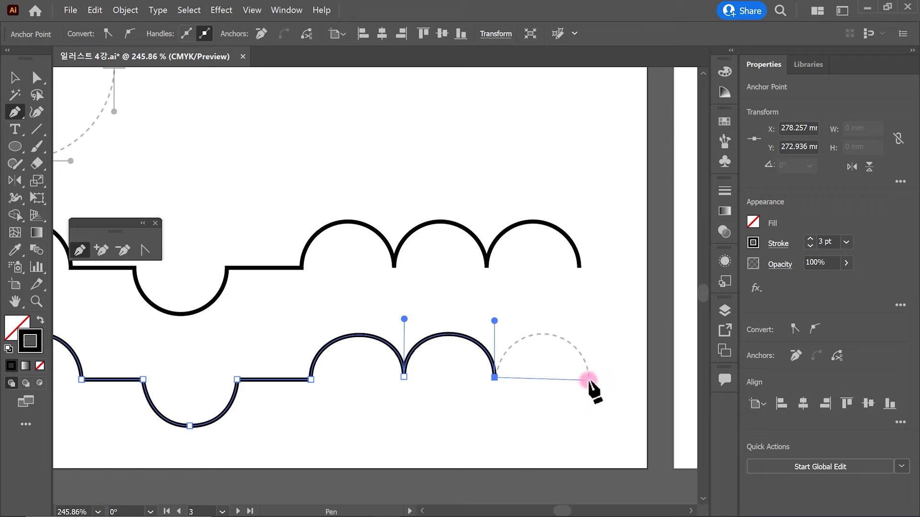
mouse_move(589, 378)
mouse_down()
mouse_move(619, 476)
mouse_move(632, 489)
mouse_move(639, 480)
mouse_up()
mouse_move(497, 364)
mouse_down()
mouse_move(513, 326)
mouse_move(538, 321)
mouse_up()
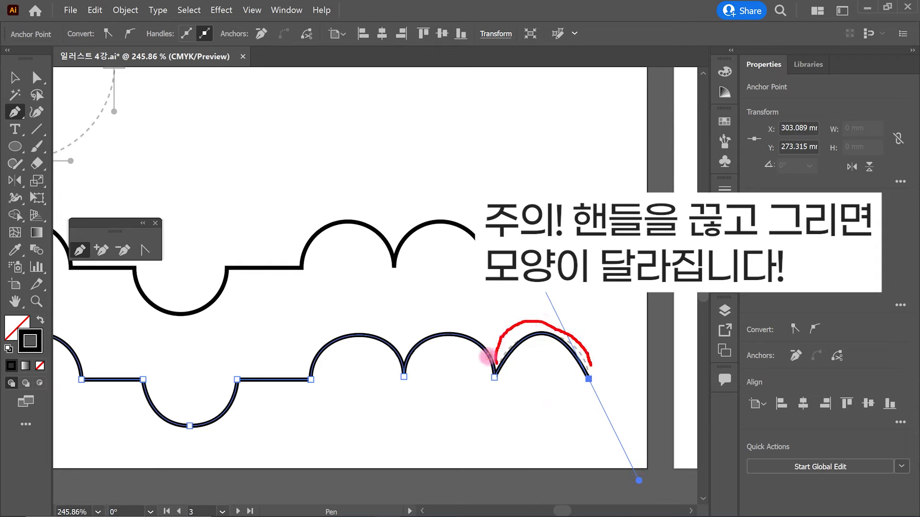
key(ctrl+z)
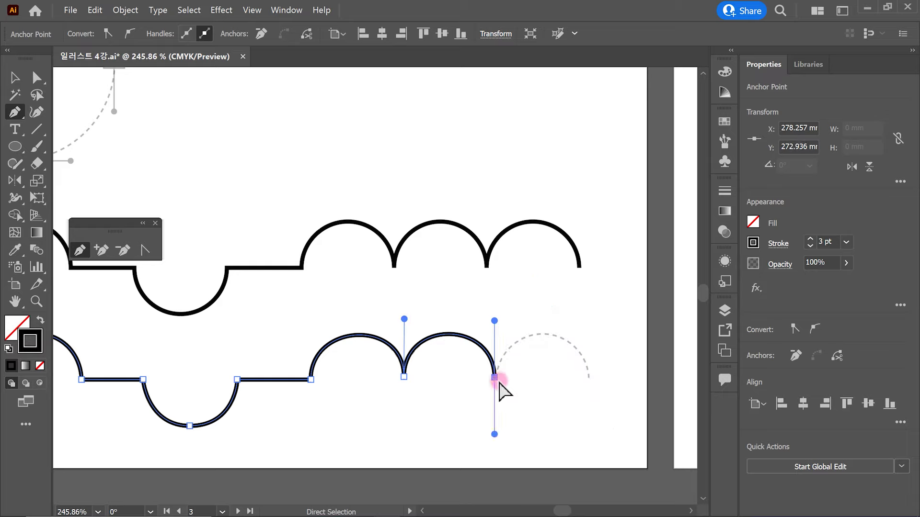
Step: Turn only the second arch end's outgoing handle upward, and trace the third arch with a vertical-handled anchor at its far end
drag(495, 435, 494, 322)
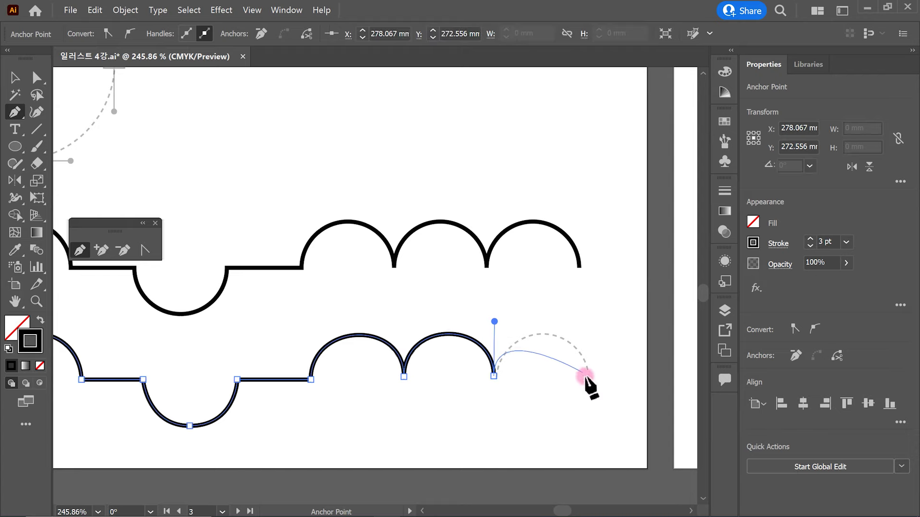
drag(588, 378, 601, 440)
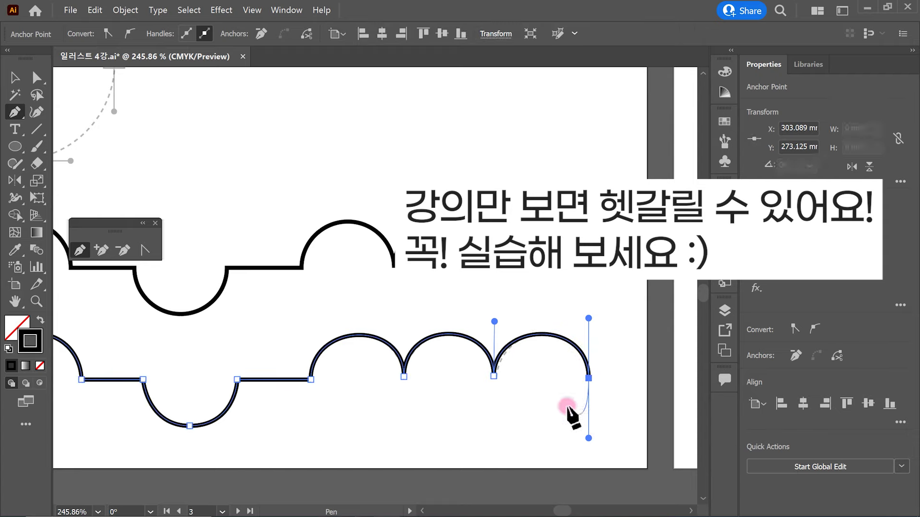
drag(607, 407, 565, 405)
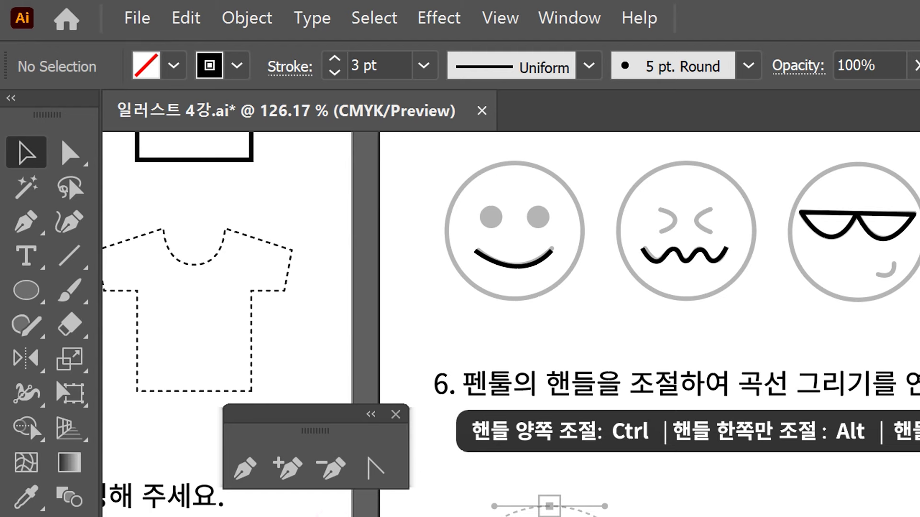
mouse_move(278, 495)
mouse_down()
mouse_move(208, 474)
mouse_move(261, 466)
mouse_move(280, 490)
mouse_up()
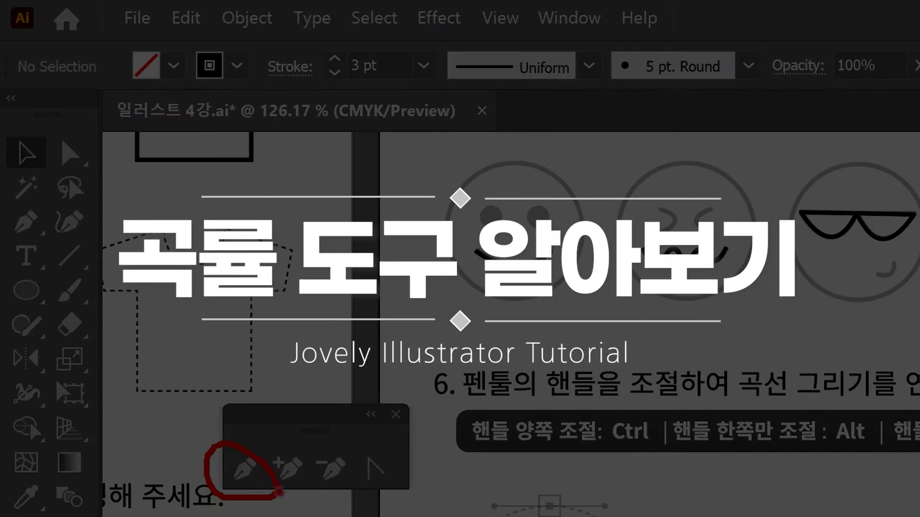
key(Escape)
mouse_move(111, 223)
mouse_down()
mouse_move(98, 243)
mouse_move(46, 240)
mouse_move(30, 189)
mouse_move(88, 192)
mouse_move(113, 238)
mouse_up()
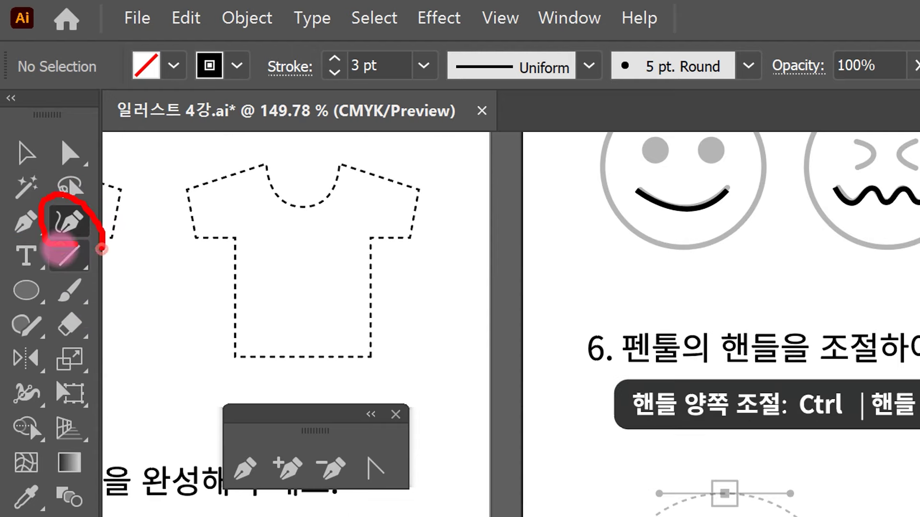
key(Escape)
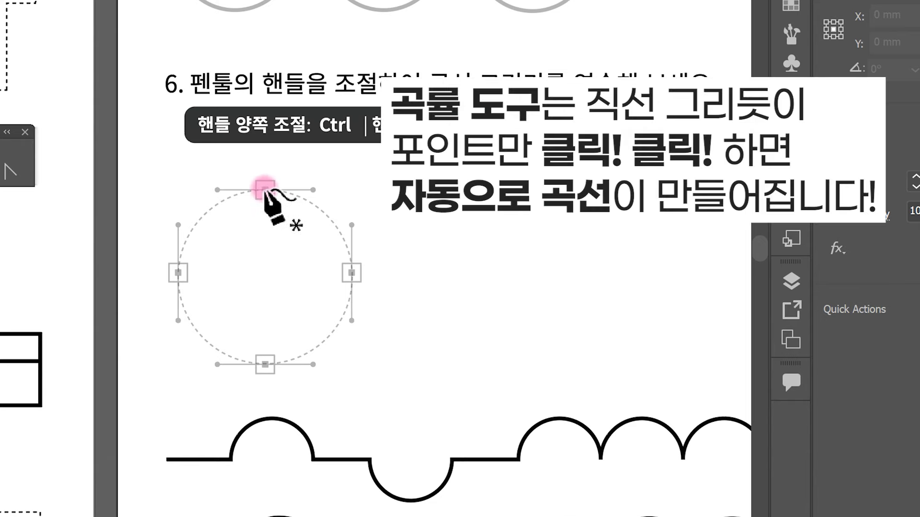
Step: Trace the exercise 6 circle through its four marked points with the Curvature tool, close it, and move it to the right of the guide
click(265, 190)
click(352, 272)
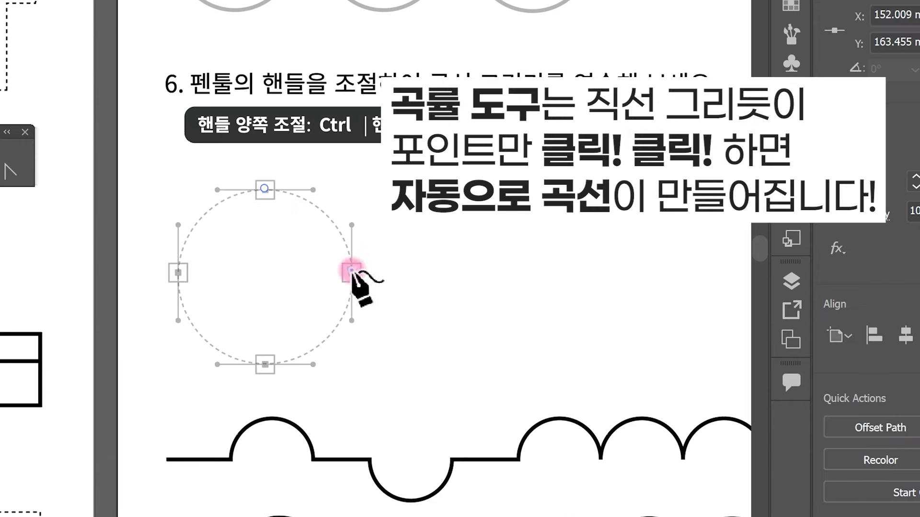
click(263, 365)
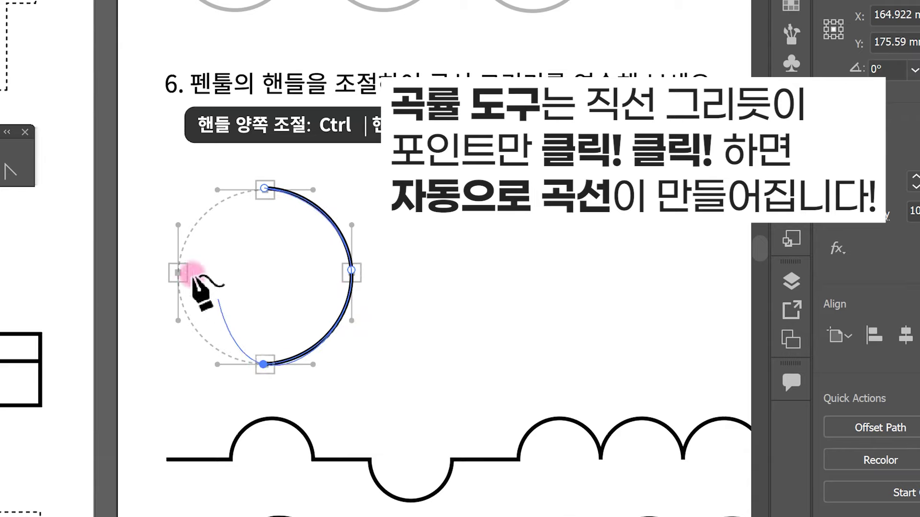
click(177, 272)
click(265, 189)
click(290, 171)
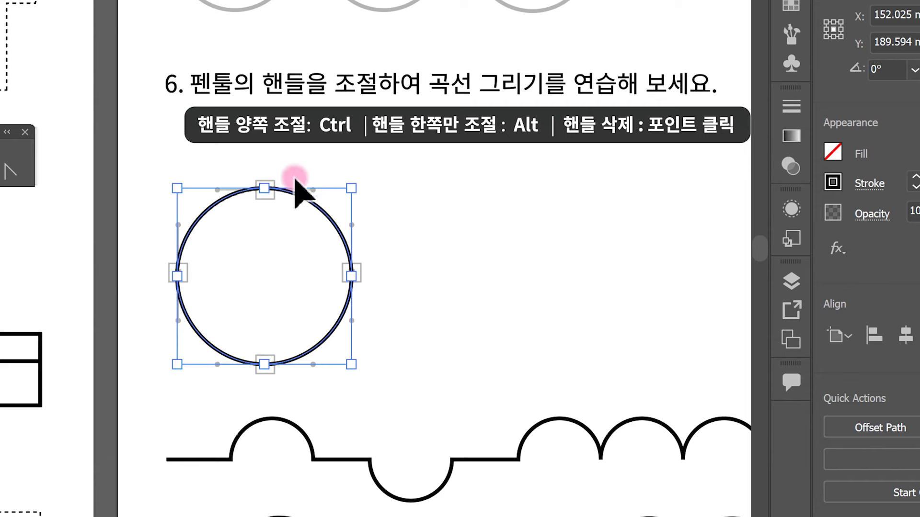
drag(318, 206, 547, 206)
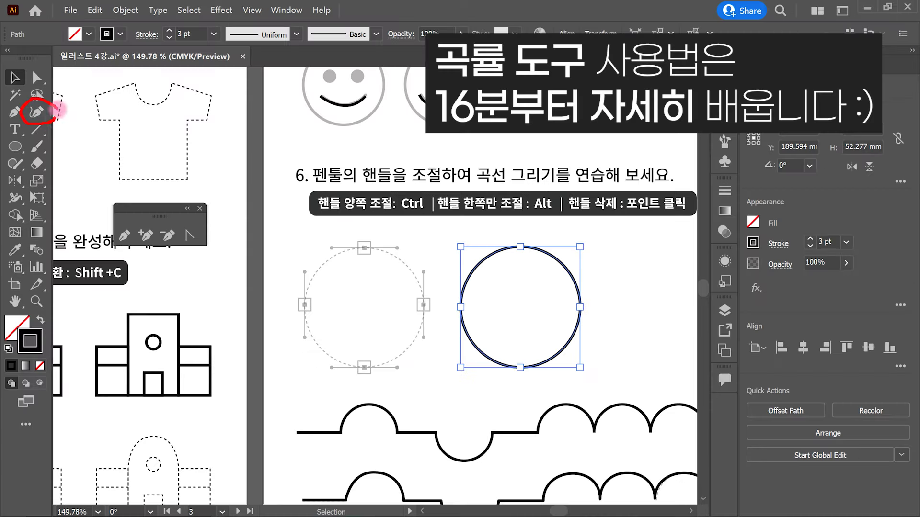
mouse_move(57, 110)
mouse_down()
mouse_move(281, 181)
mouse_move(322, 247)
mouse_move(352, 235)
mouse_up()
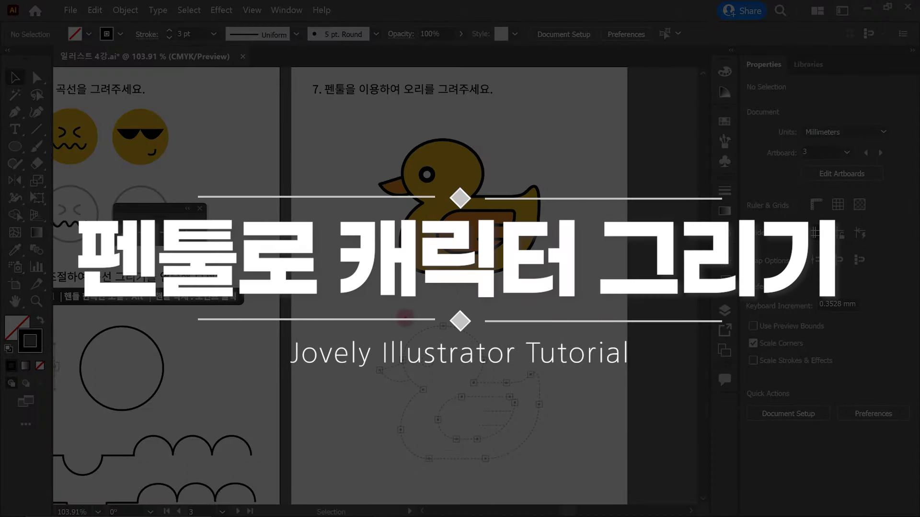
drag(346, 310, 573, 479)
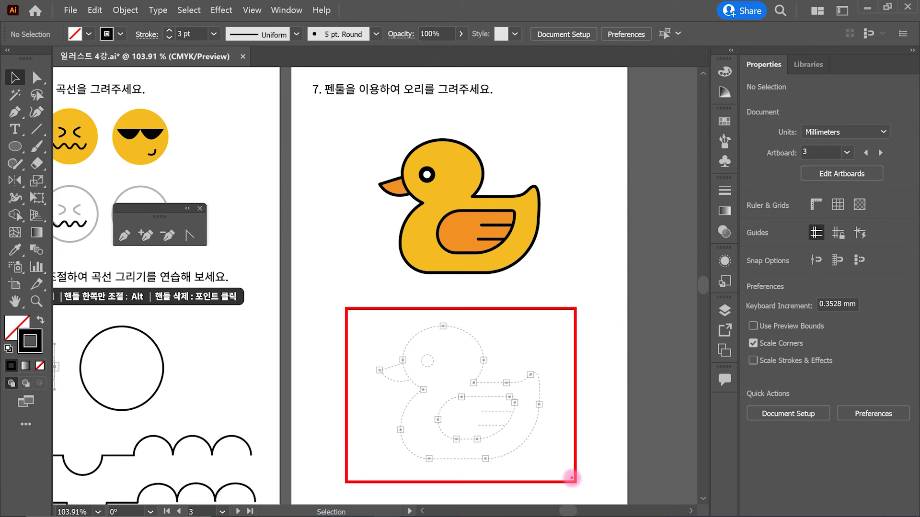
scroll(561, 467, up, 5)
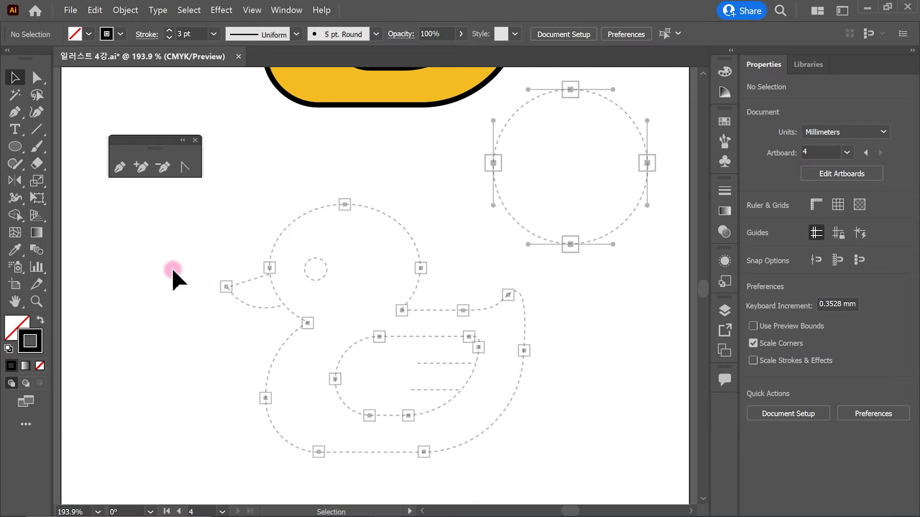
mouse_move(512, 154)
mouse_down()
mouse_move(530, 132)
mouse_move(588, 118)
mouse_move(653, 172)
mouse_up()
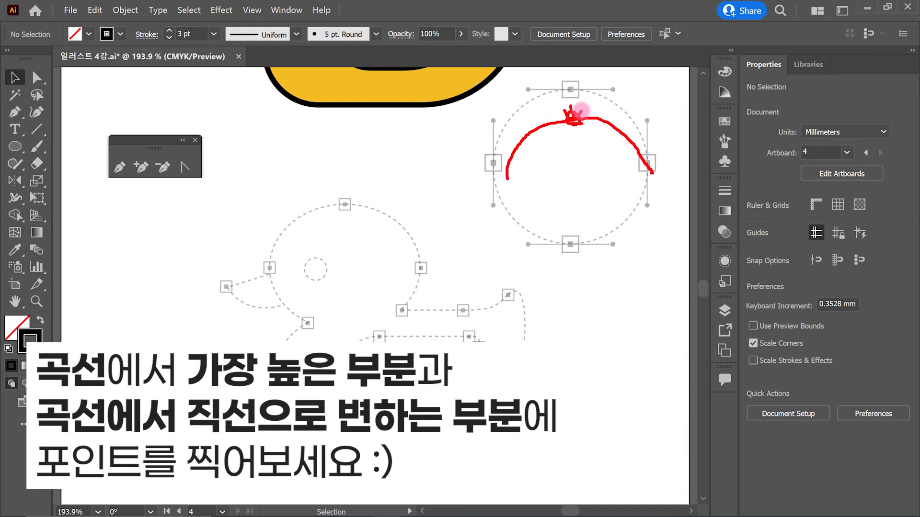
drag(646, 185, 616, 220)
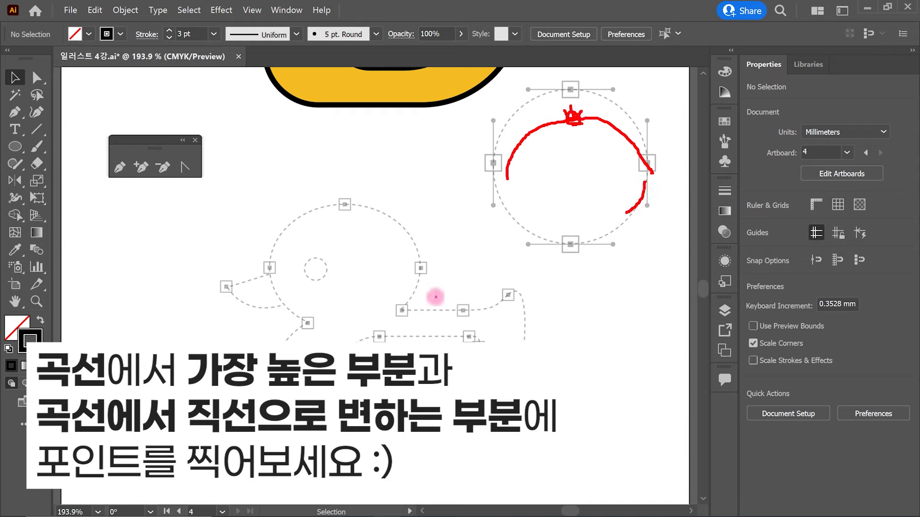
drag(406, 314, 460, 310)
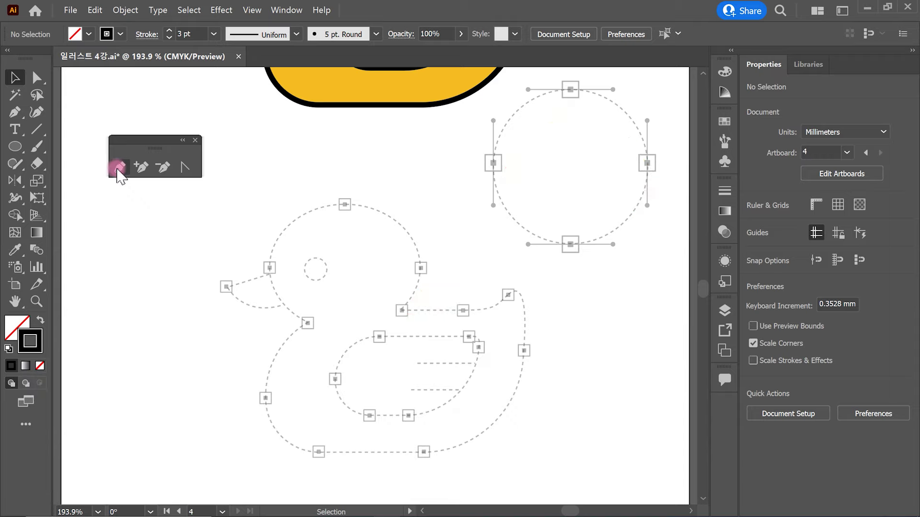
Step: Start the duck outline with the Pen tool at the front neck point, and curve to a vertical-handled anchor at the head's front side
click(120, 167)
mouse_move(300, 320)
mouse_down()
mouse_move(300, 232)
mouse_move(323, 207)
mouse_up()
mouse_move(314, 328)
mouse_down()
mouse_move(298, 335)
mouse_move(320, 330)
mouse_up()
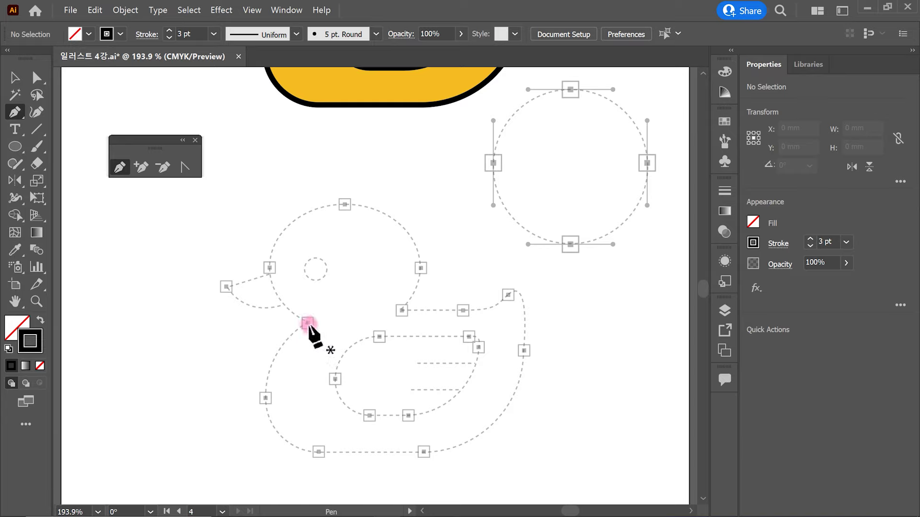
click(307, 324)
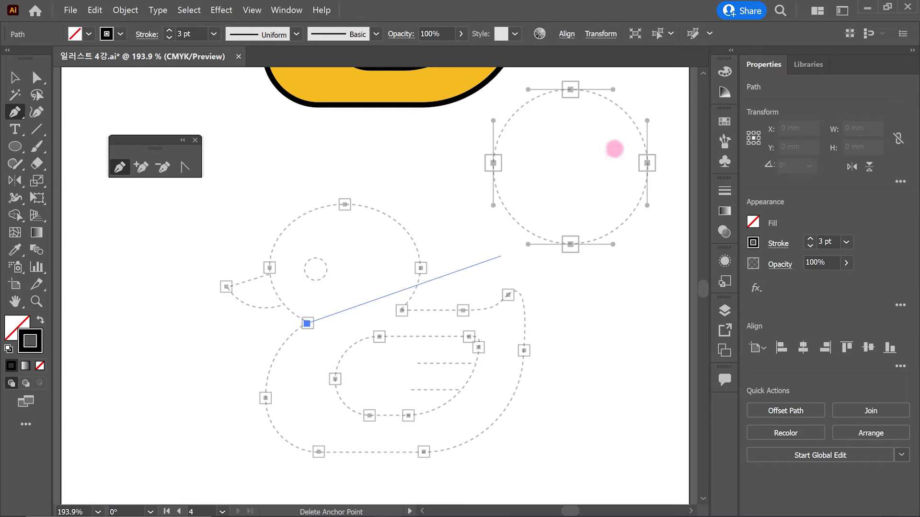
drag(581, 157, 578, 162)
drag(561, 164, 511, 160)
mouse_move(498, 156)
mouse_down()
mouse_move(507, 120)
mouse_move(529, 101)
mouse_up()
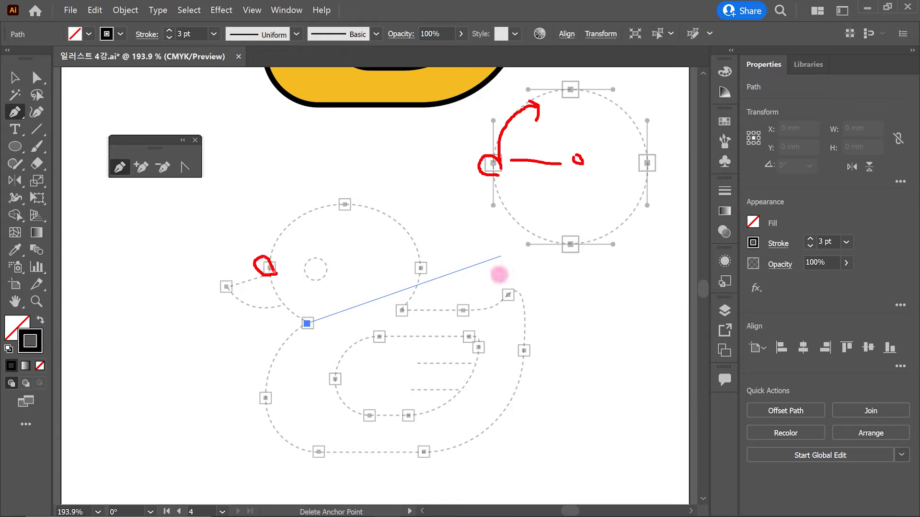
drag(270, 267, 270, 240)
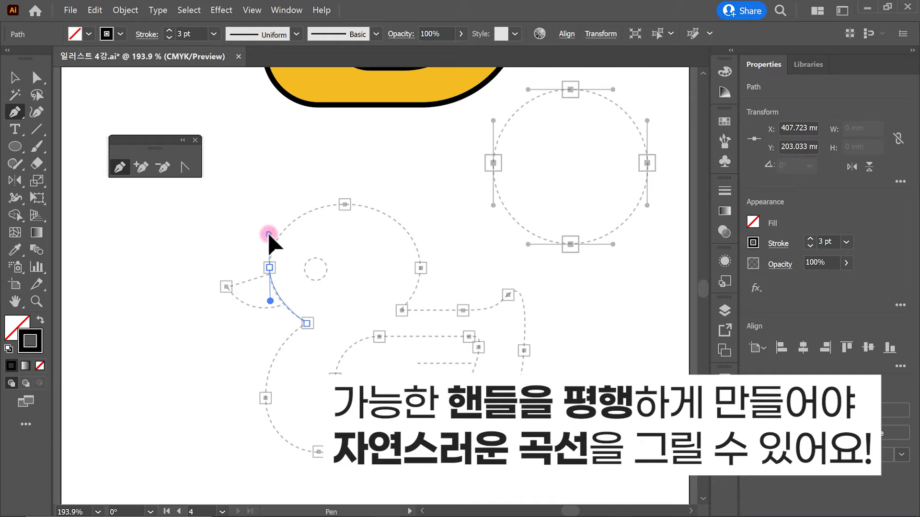
mouse_move(268, 236)
mouse_down()
mouse_move(269, 244)
mouse_move(269, 235)
mouse_up()
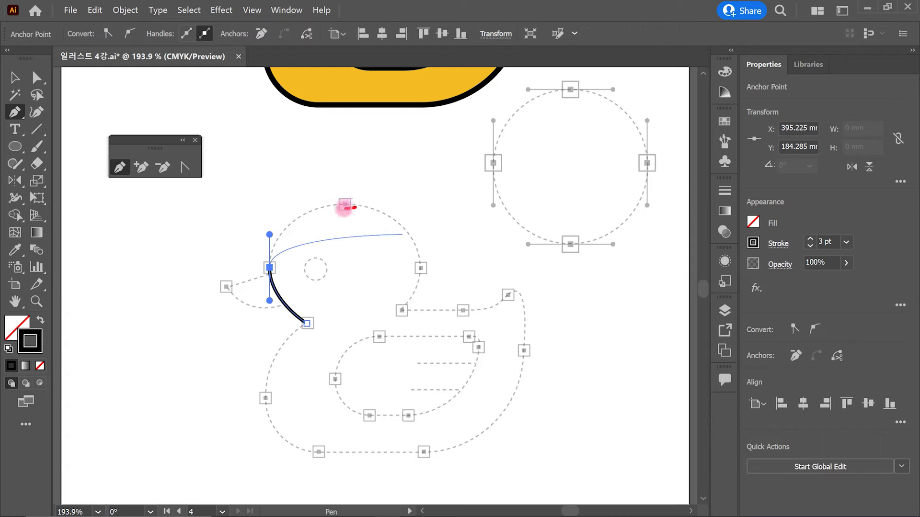
Step: Trace the duck's head with a horizontal-handled anchor at its top and a vertical-handled one at its back, ending at the rear neck corner
drag(346, 204, 385, 204)
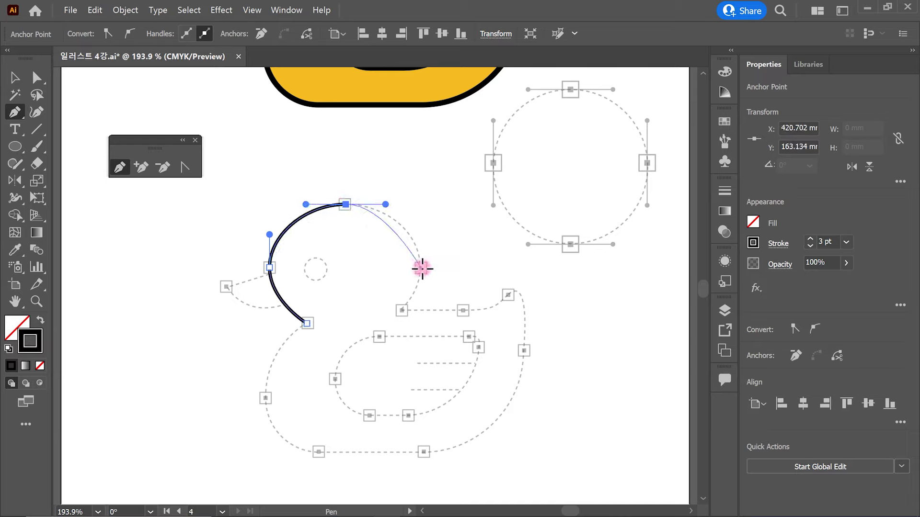
mouse_move(421, 269)
mouse_down()
mouse_move(421, 303)
mouse_move(430, 250)
mouse_up()
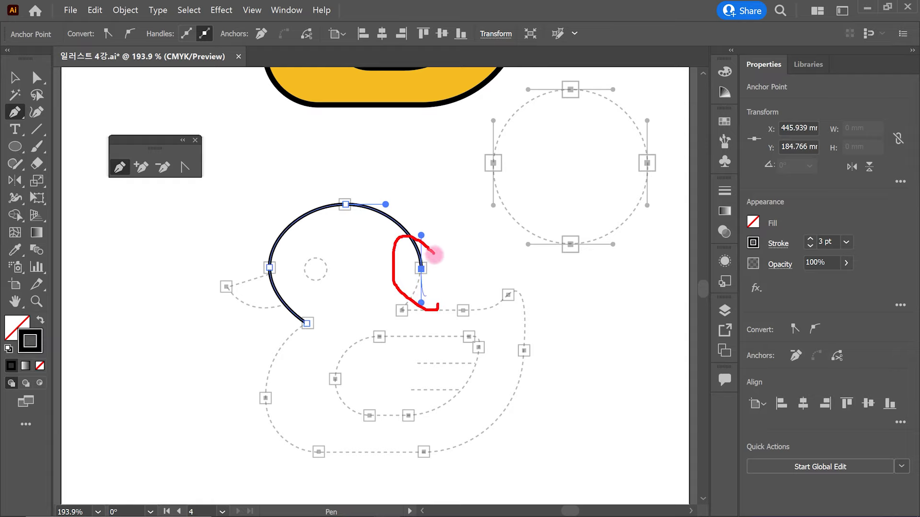
scroll(406, 308, up, 1)
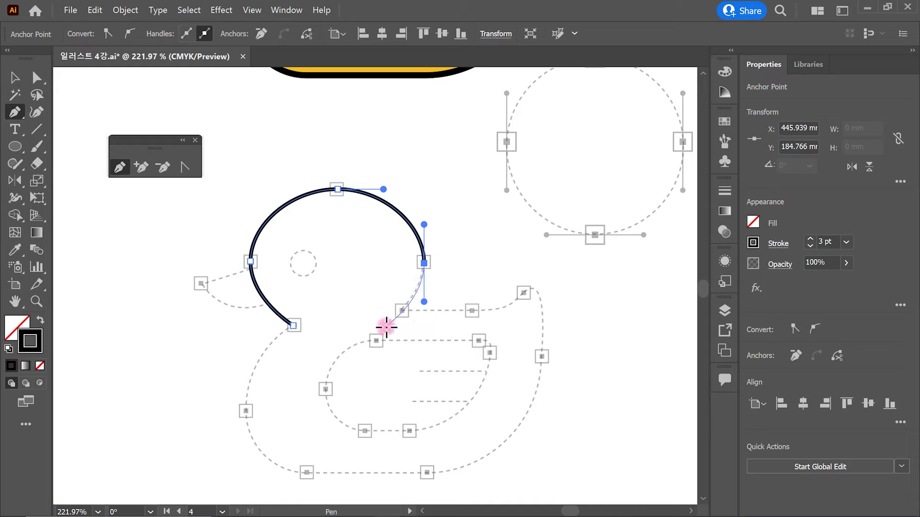
click(402, 311)
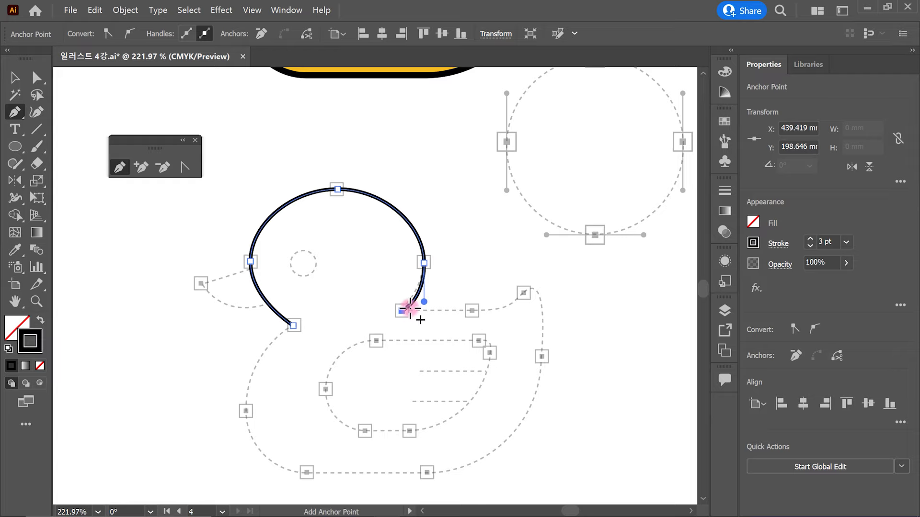
Step: Tilt both linked handles of the anchor at the back of the head slightly so the curve follows the guide into the neck
drag(416, 283, 402, 332)
key(ctrl)
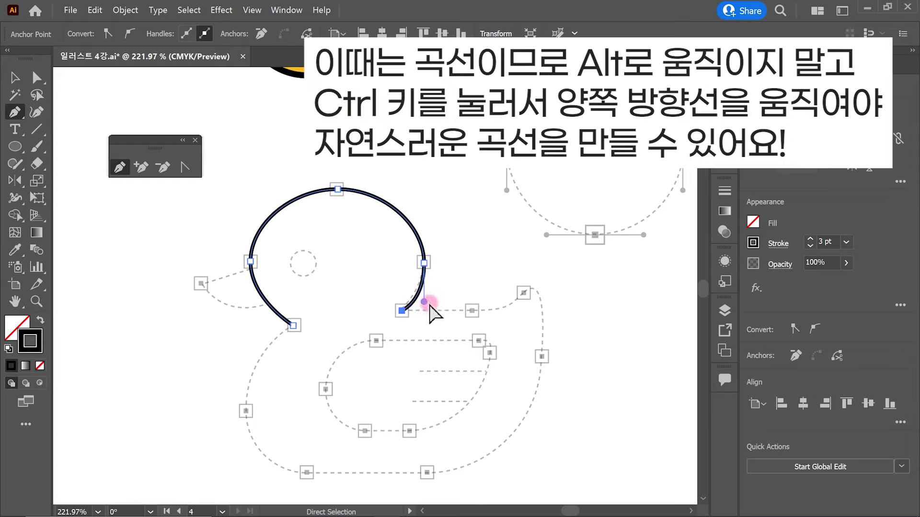
ctrl+click(423, 301)
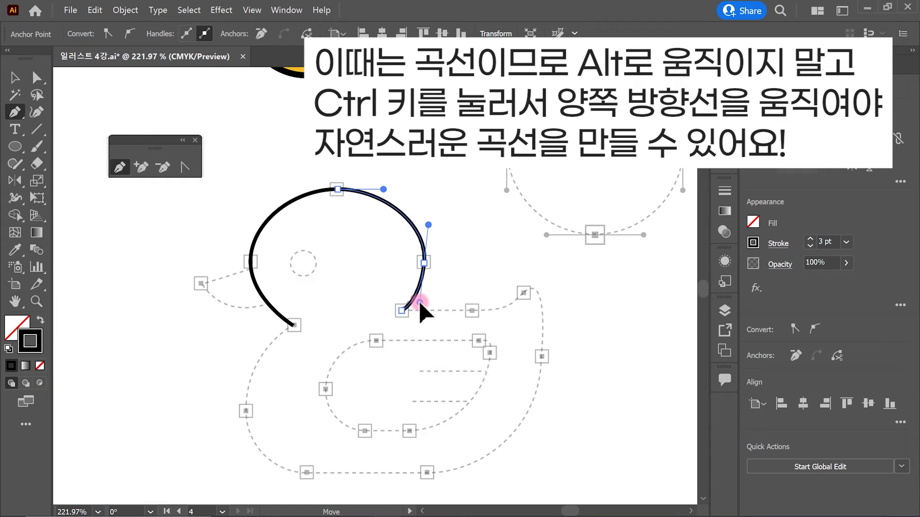
click(119, 169)
Step: Trace the duck's straight back with a corner anchor at its end, and curve up to the tail with an anchor whose handles follow the slope
drag(403, 311, 471, 310)
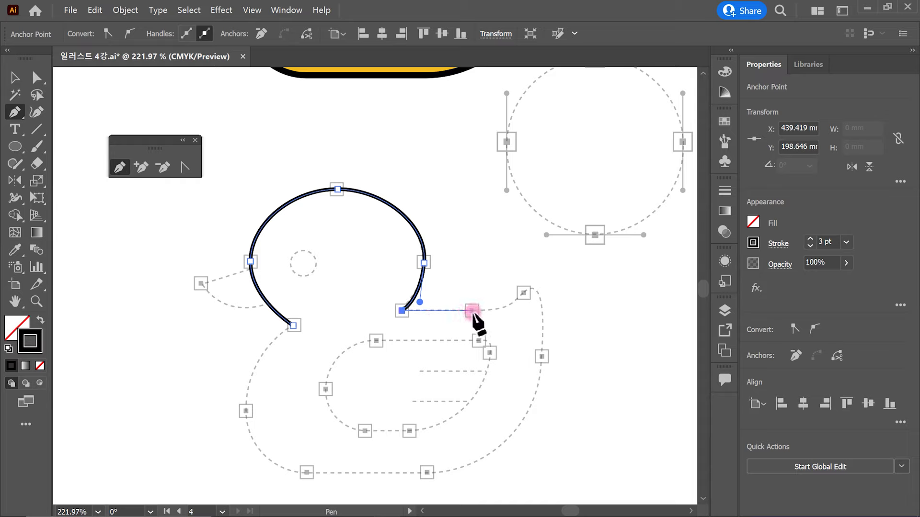
click(472, 310)
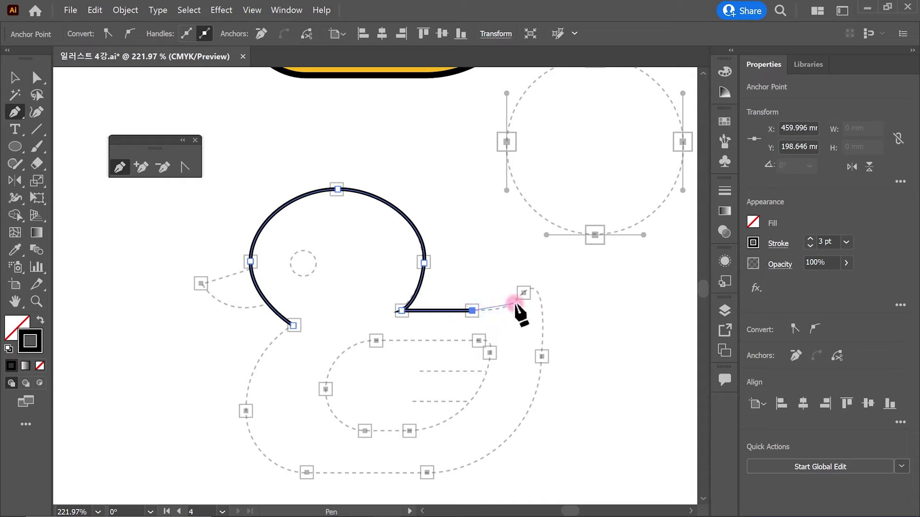
drag(524, 292, 541, 273)
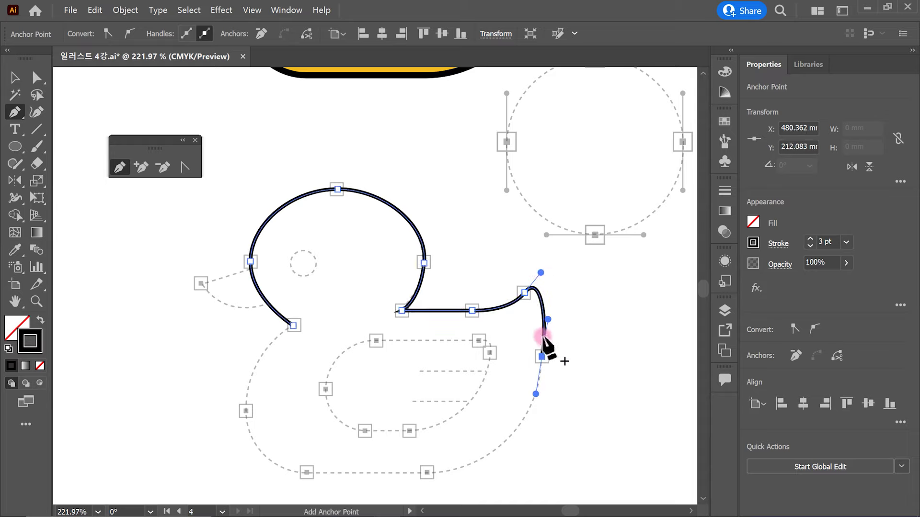
Step: Undo and redraw the anchor below the tail with slightly slanted handles, and trace the rear body curve to a horizontal-handled anchor on the belly line
key(ctrl+z)
drag(541, 357, 535, 399)
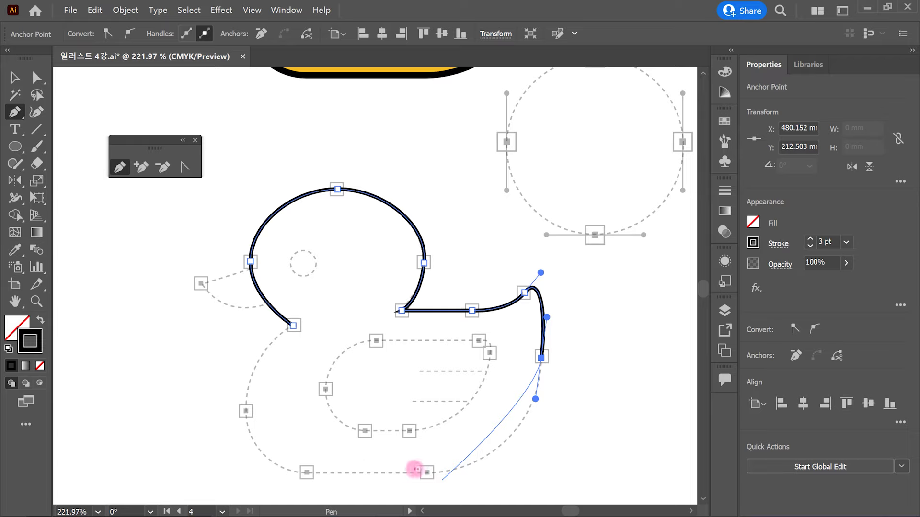
drag(427, 473, 345, 473)
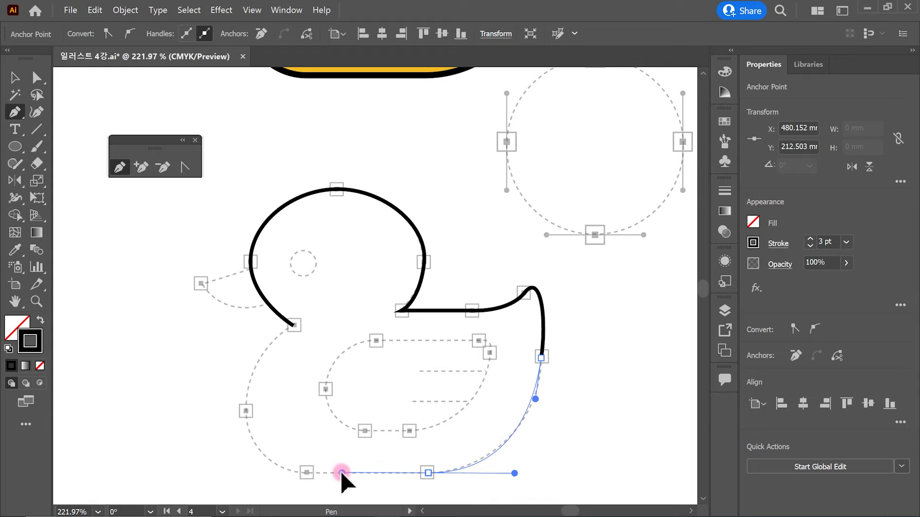
Step: Trace the duck's chest from the belly line with a vertical-handled anchor at the chest guide, and close the outline at the front neck corner
mouse_move(272, 470)
mouse_down()
mouse_move(218, 398)
mouse_move(252, 313)
mouse_move(246, 437)
mouse_move(380, 332)
mouse_move(290, 319)
mouse_up()
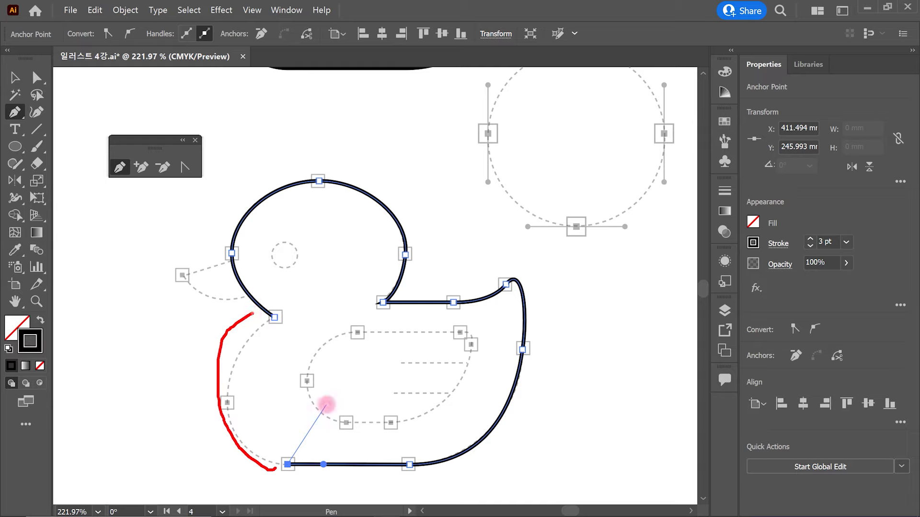
key(Escape)
key(ctrl+2)
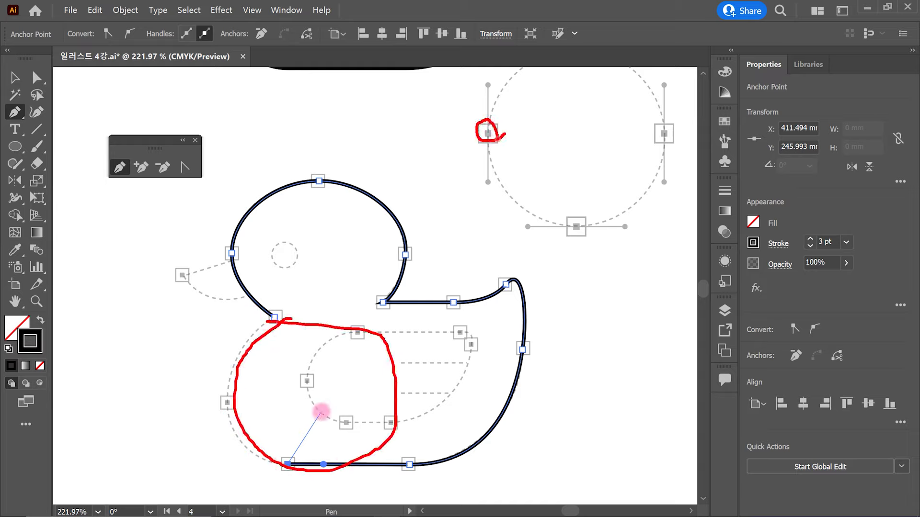
key(Escape)
drag(227, 396, 227, 339)
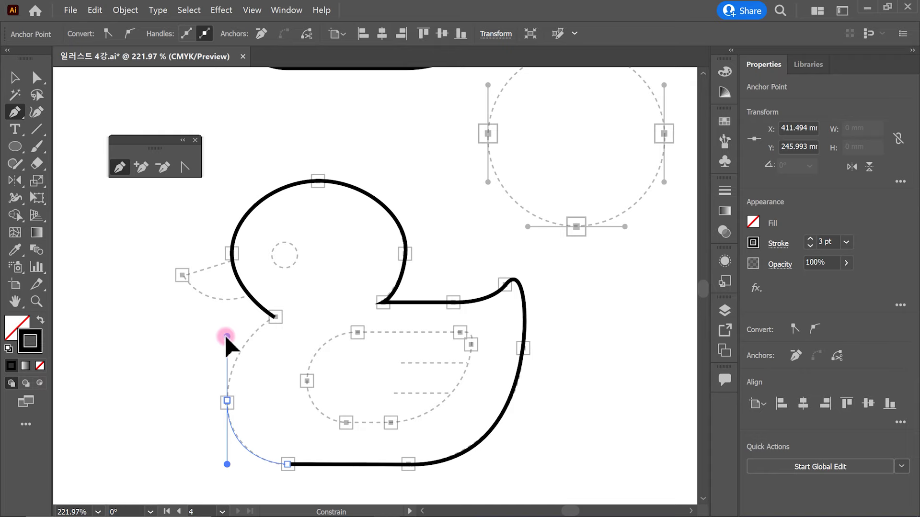
drag(227, 337, 227, 337)
click(275, 318)
click(274, 317)
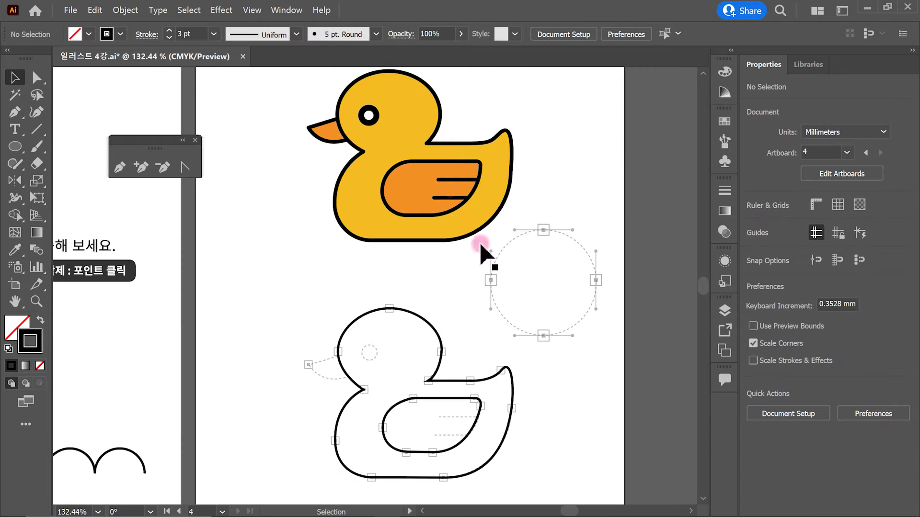
Step: Draw the two separate horizontal feather lines on the wing along their dashed guides with the Pen tool
drag(500, 413, 611, 354)
key(p)
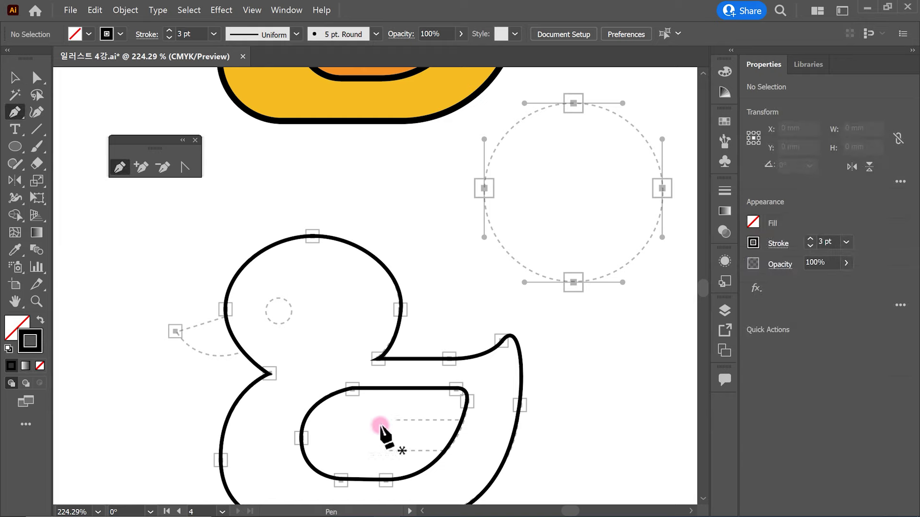
drag(396, 420, 462, 421)
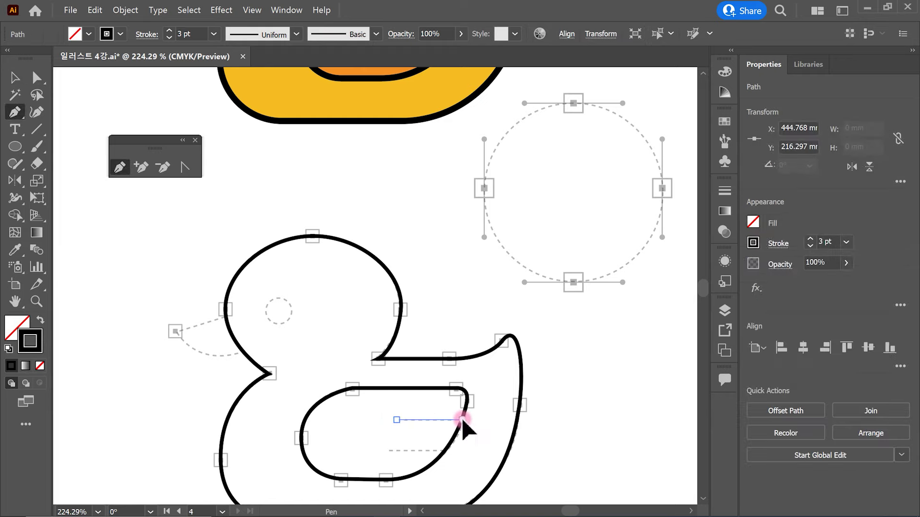
ctrl+click(478, 416)
click(383, 458)
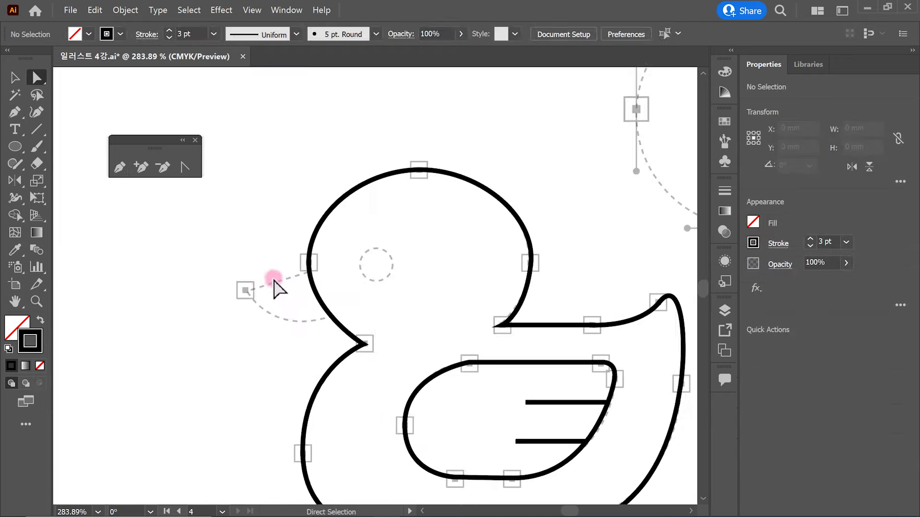
Step: Trace the beak as an open path, with a straight upper edge to the tip and a curved lower edge back to the head
click(120, 167)
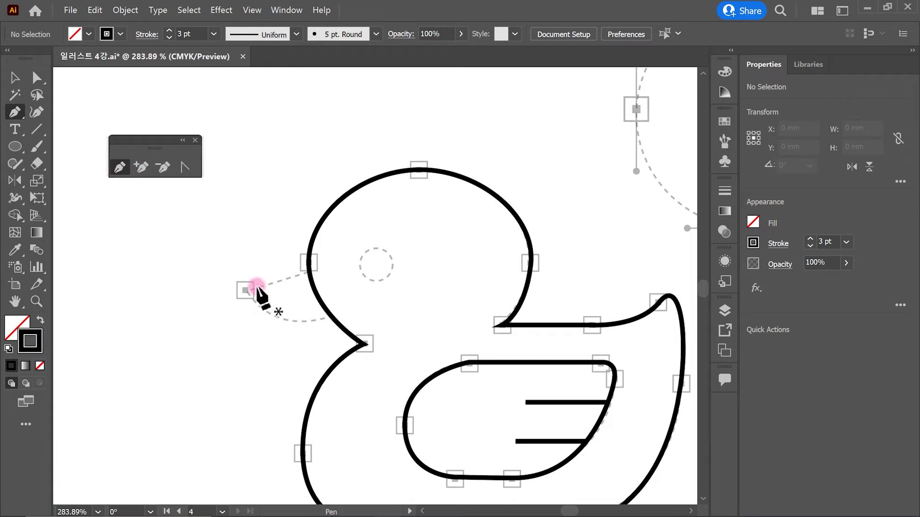
click(305, 274)
click(246, 290)
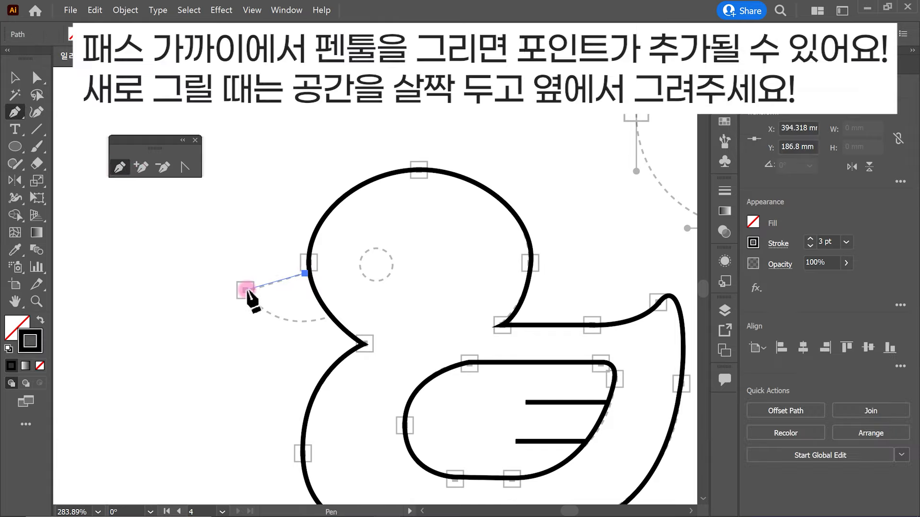
drag(331, 318, 384, 299)
click(14, 78)
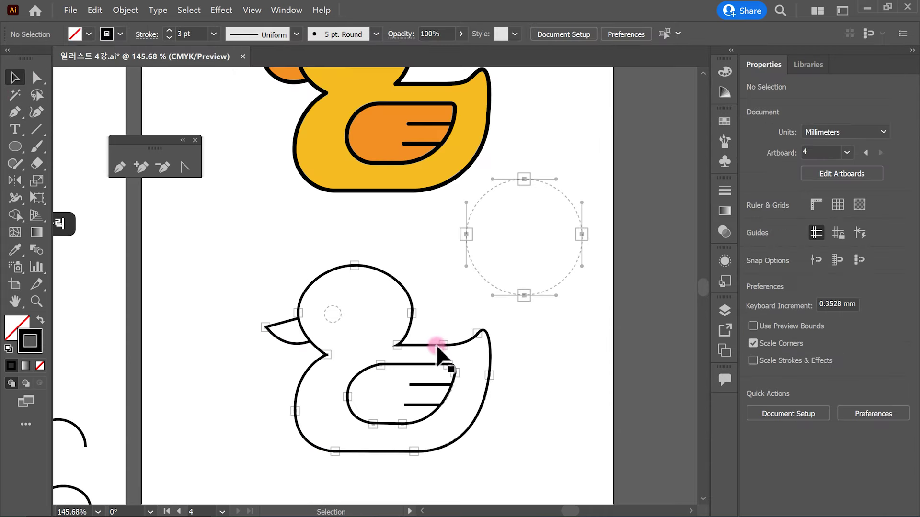
Step: Fill the duck's body outline with a bright yellow from the Color Picker
click(437, 346)
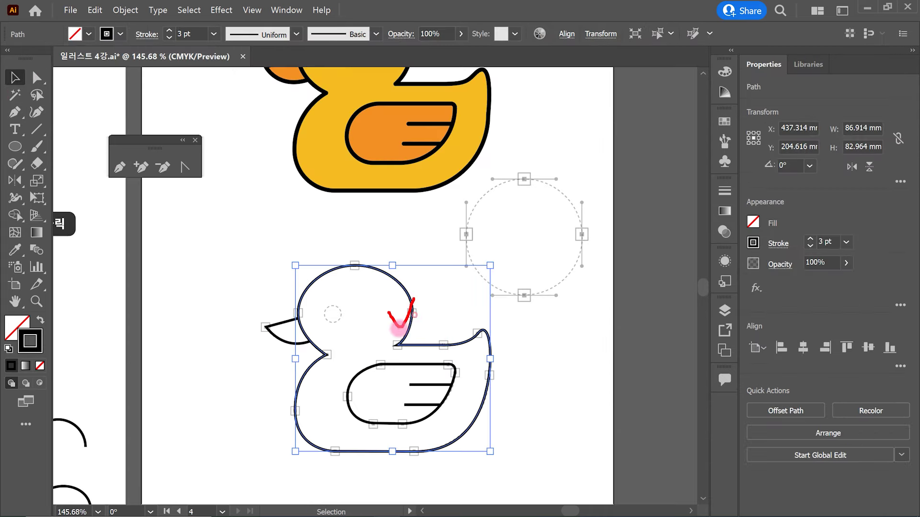
double_click(16, 325)
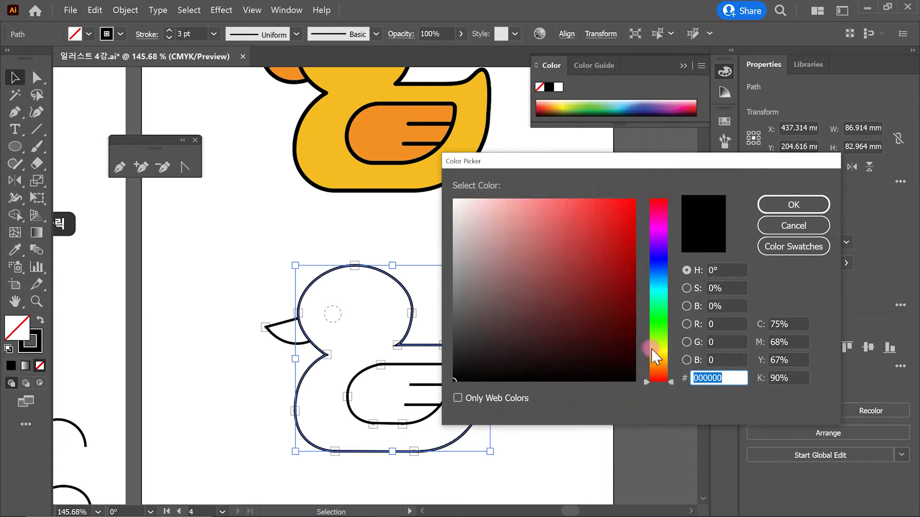
click(655, 355)
drag(607, 251, 629, 212)
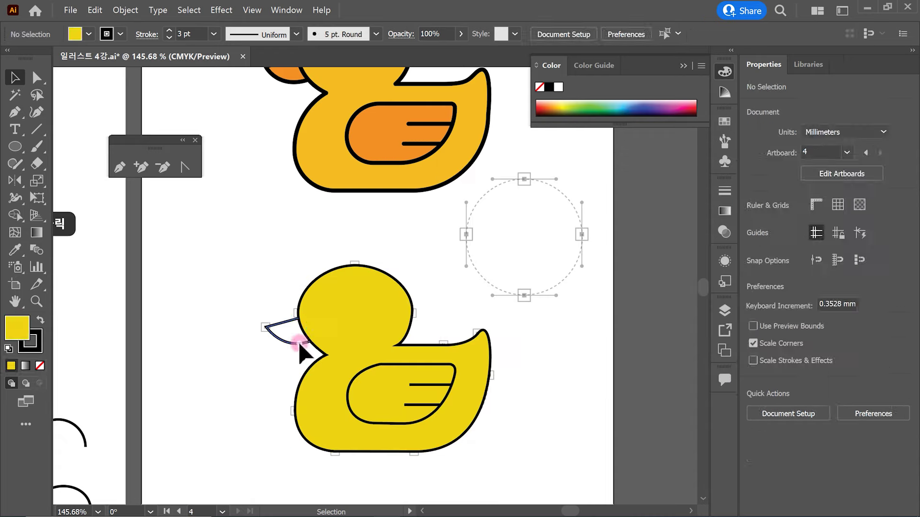
Step: Move the beak away from the head and fill it with a bright orange from the Color Picker
click(297, 343)
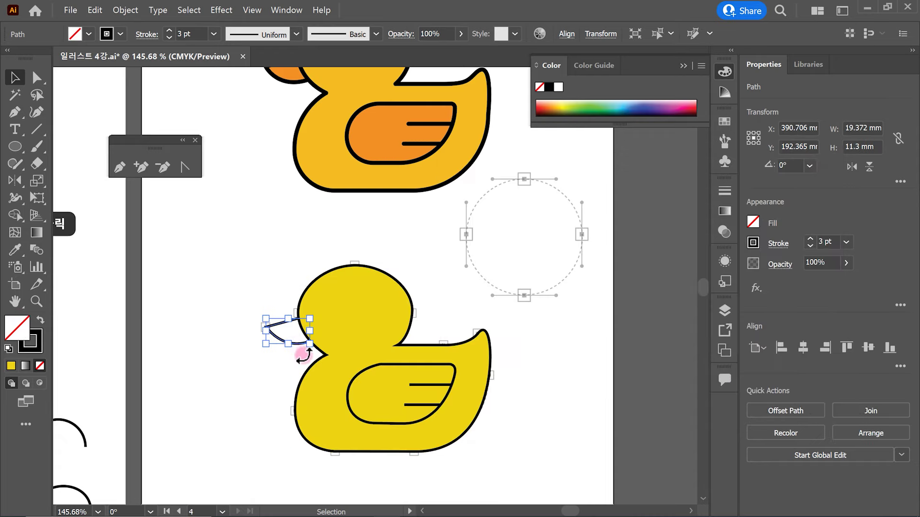
drag(297, 343, 268, 366)
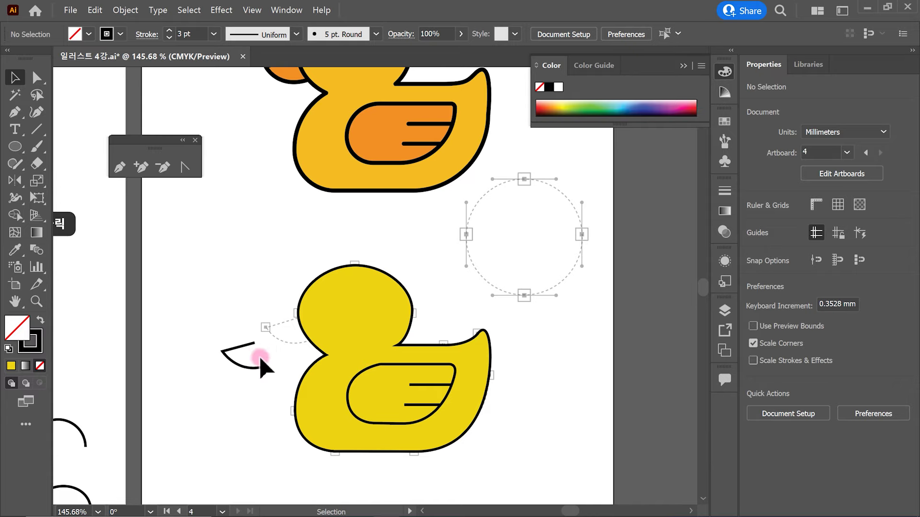
click(238, 365)
double_click(28, 341)
drag(673, 330, 663, 361)
click(629, 219)
drag(628, 219, 628, 213)
click(267, 405)
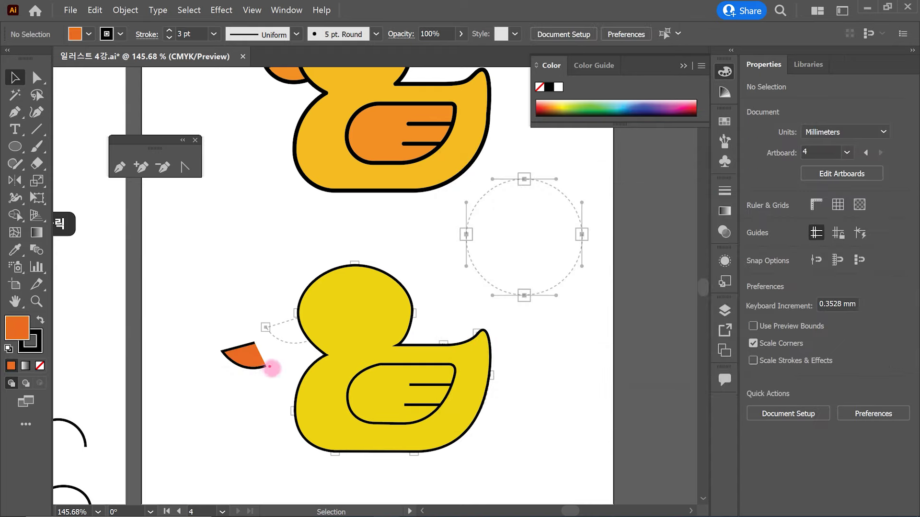
Step: Move the orange beak back against the head and send it to the back, behind the yellow body
drag(273, 371, 230, 335)
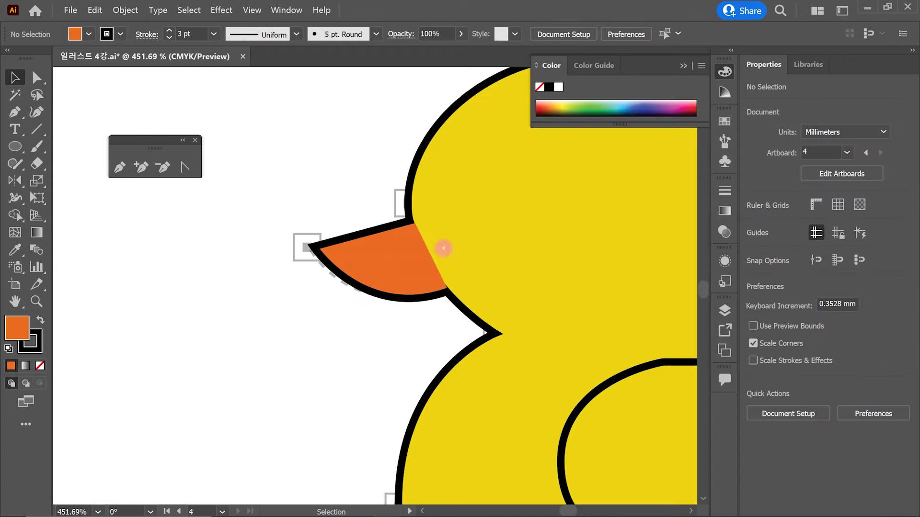
drag(441, 246, 445, 236)
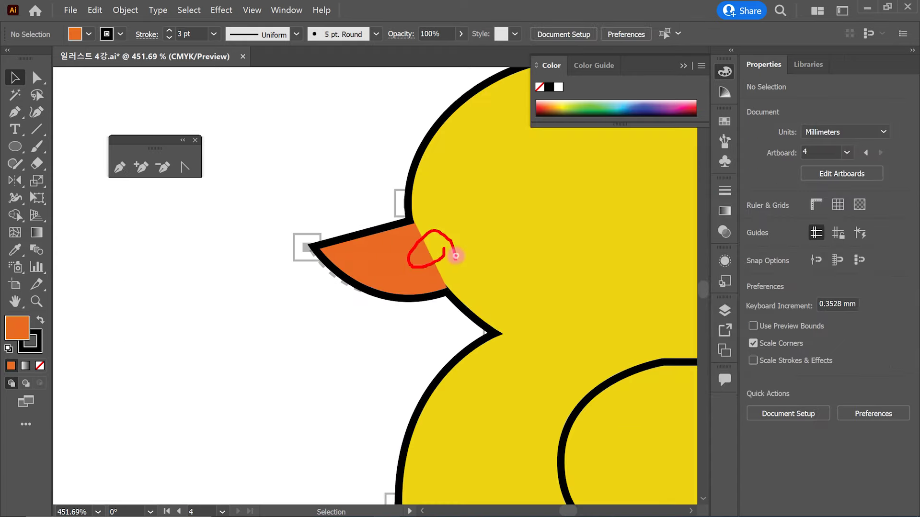
right_click(394, 265)
mouse_move(471, 454)
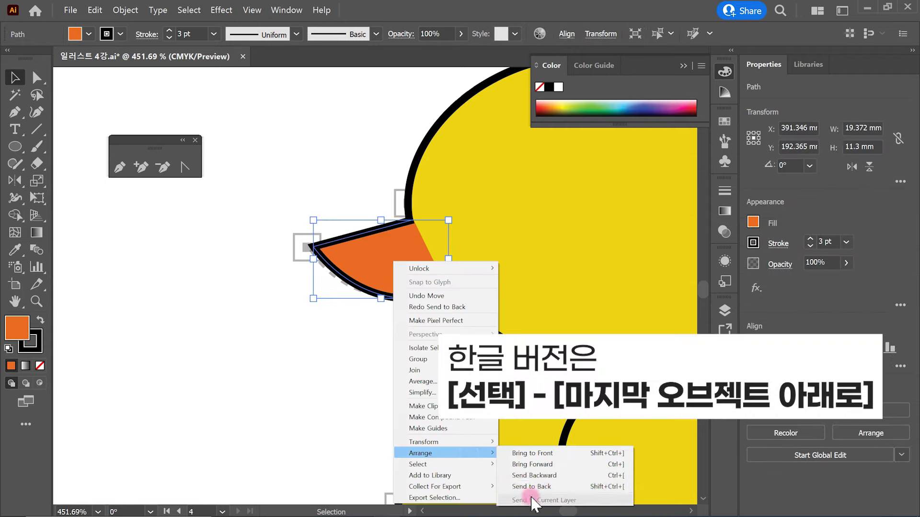
click(551, 487)
click(396, 343)
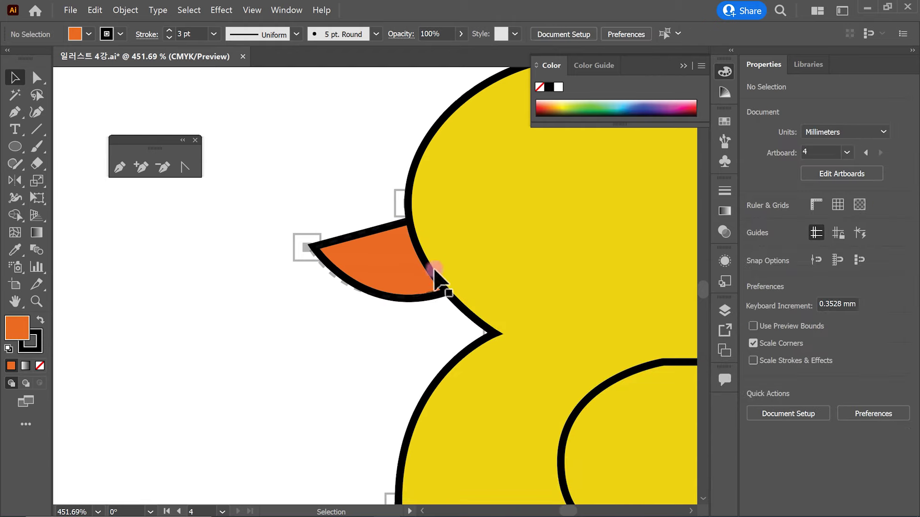
mouse_move(452, 230)
mouse_down()
mouse_move(446, 259)
mouse_move(341, 332)
mouse_move(491, 274)
mouse_up()
key(Escape)
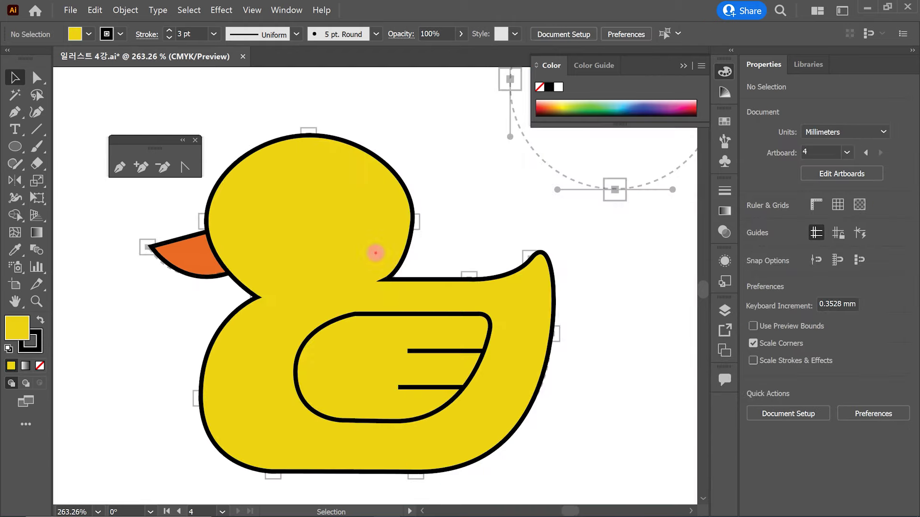
key(e)
click(318, 267)
click(144, 35)
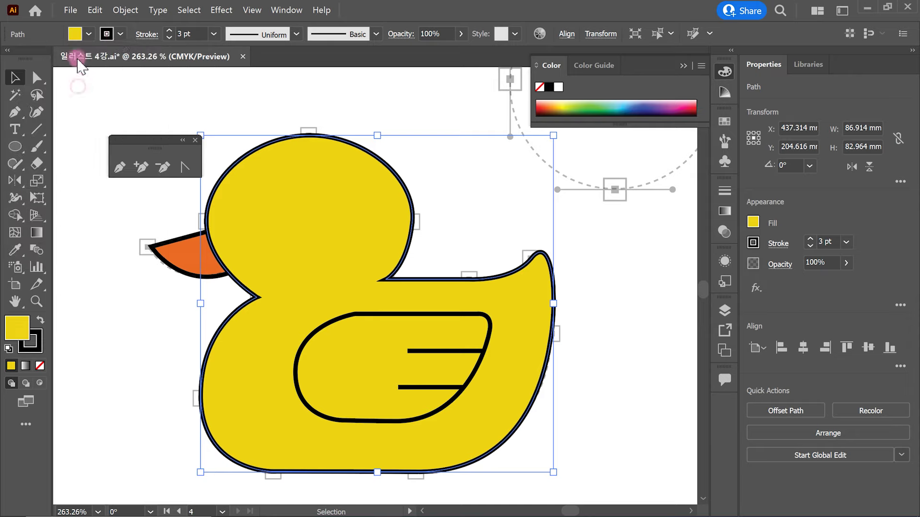
click(143, 35)
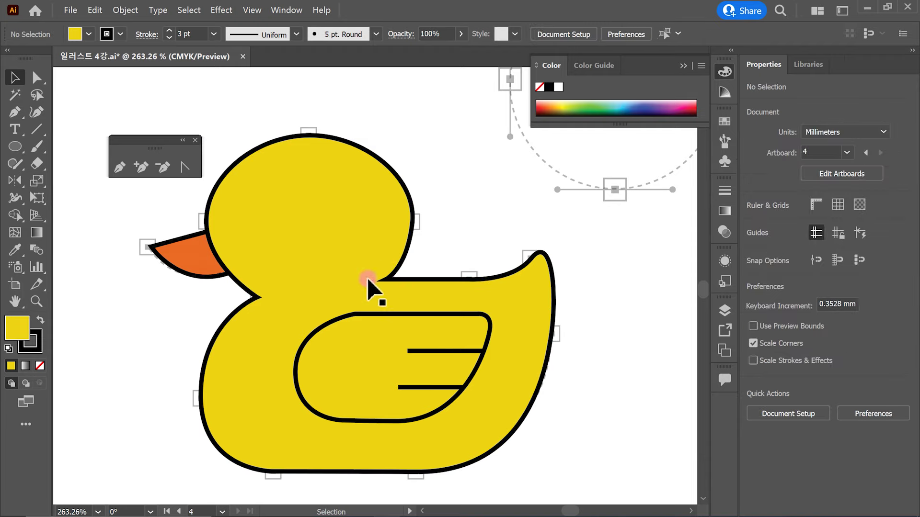
Step: Round the body's rear neck corner to a radius of about 2.56 mm with its live corner widget
click(378, 277)
click(37, 82)
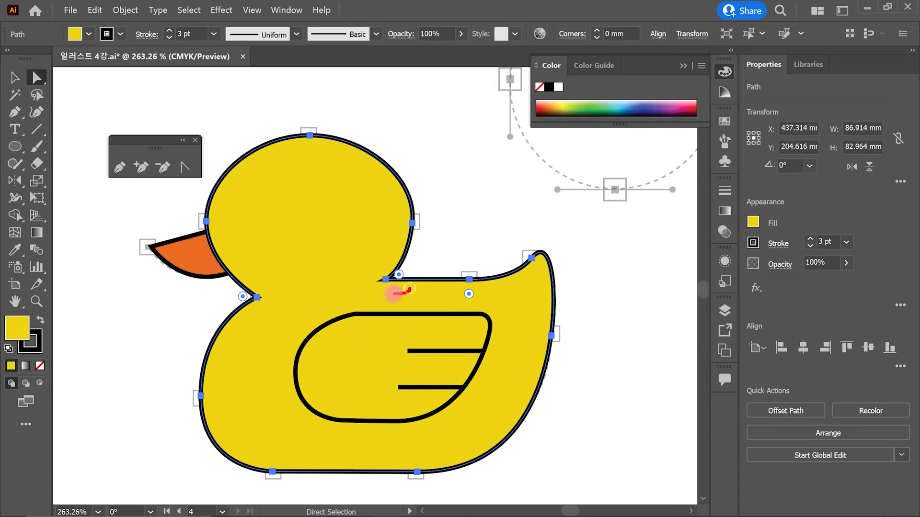
drag(383, 262, 410, 281)
mouse_move(252, 305)
mouse_down()
mouse_move(231, 308)
mouse_move(227, 275)
mouse_up()
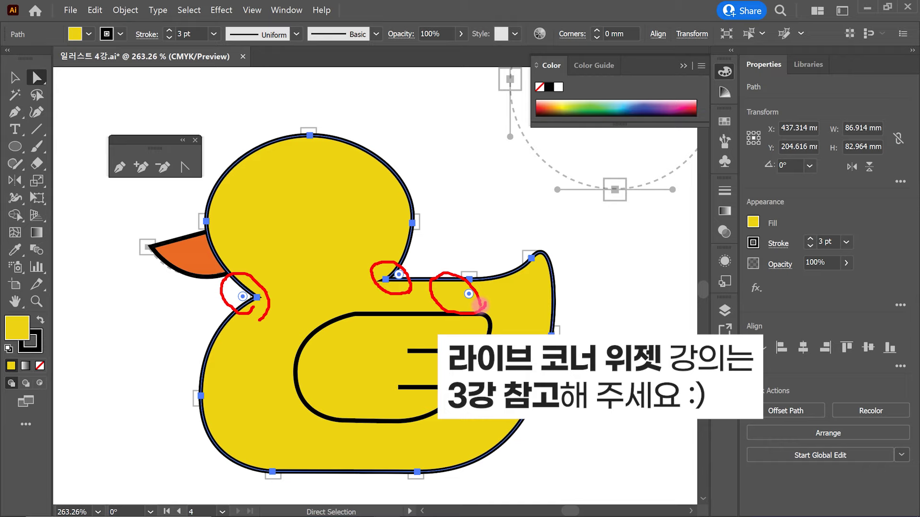
mouse_move(414, 284)
mouse_down()
mouse_move(386, 259)
mouse_move(414, 270)
mouse_move(401, 279)
mouse_move(414, 283)
mouse_up()
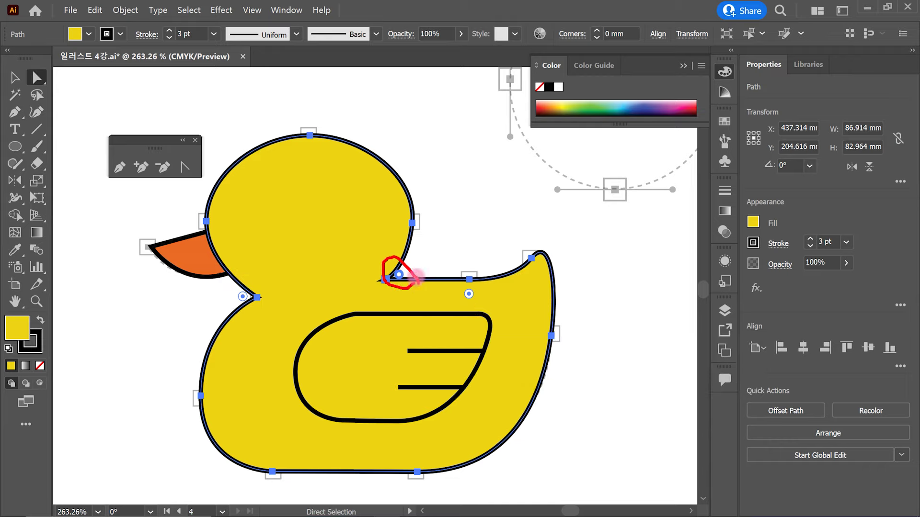
key(Escape)
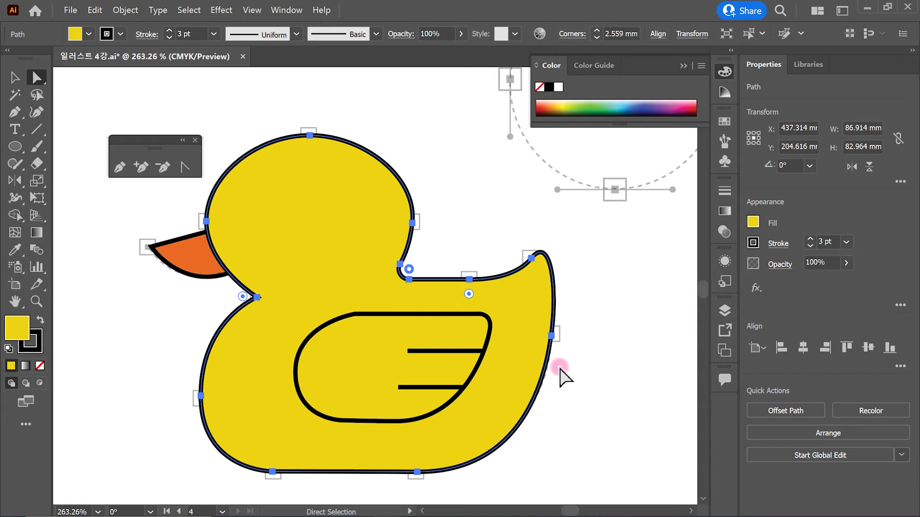
click(597, 390)
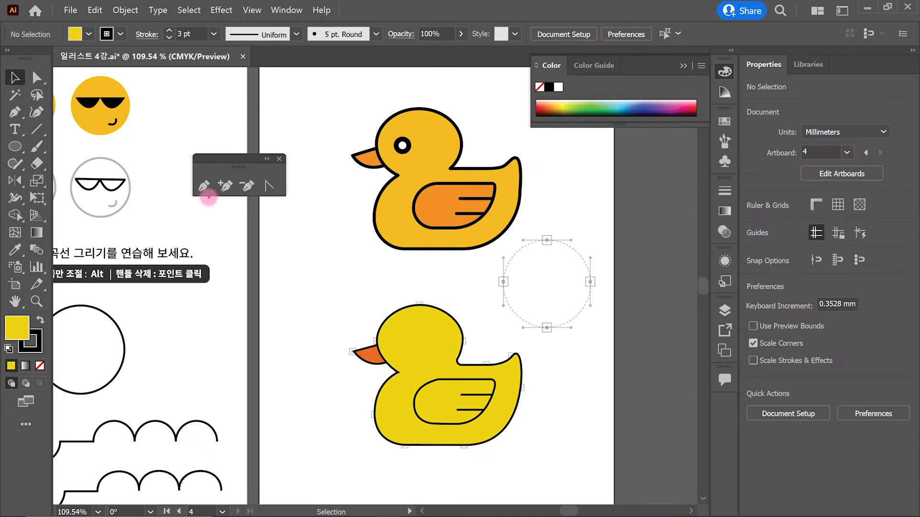
Step: Delete all the traced duck shapes, keeping the dashed guide and the coloured sample duck
mouse_move(186, 194)
mouse_down()
mouse_move(193, 165)
mouse_move(223, 186)
mouse_move(231, 219)
mouse_move(364, 234)
mouse_up()
mouse_move(339, 214)
mouse_down()
mouse_move(366, 231)
mouse_move(357, 257)
mouse_up()
mouse_move(42, 99)
mouse_down()
mouse_move(44, 115)
mouse_move(301, 309)
mouse_move(331, 305)
mouse_up()
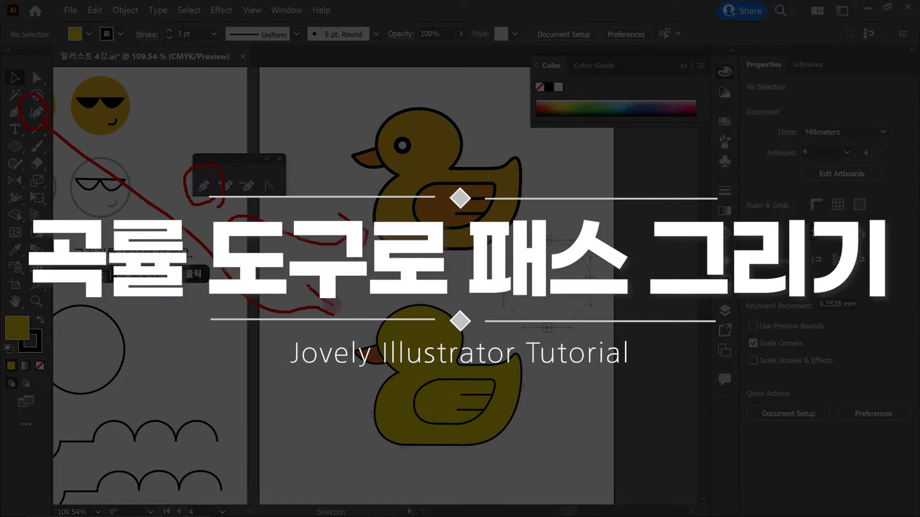
key(Escape)
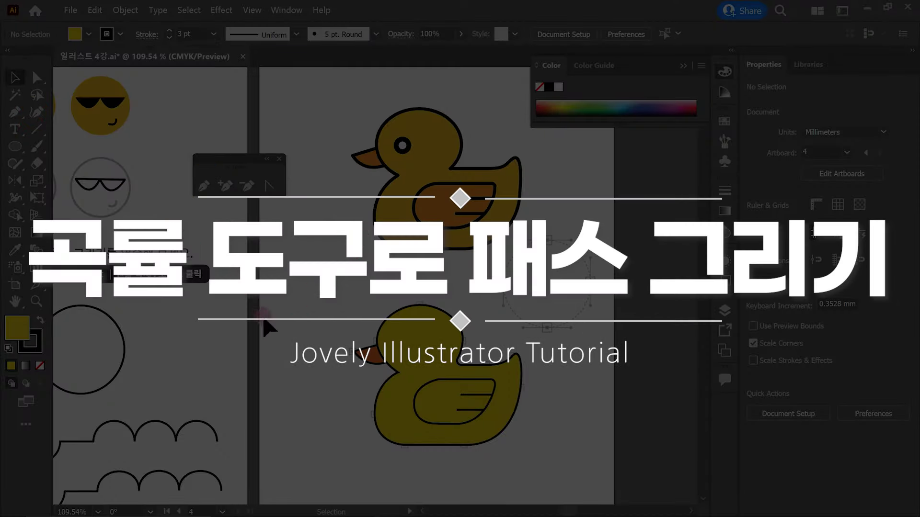
key(Delete)
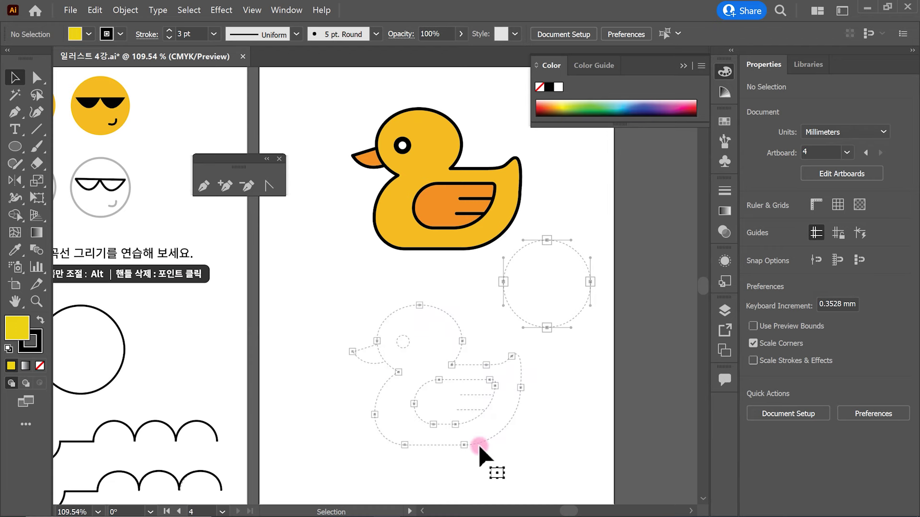
Step: Trace the duck's head without a fill using the Curvature tool, from the front neck corner over the head to the rear neck corner
click(37, 114)
drag(450, 328, 510, 296)
drag(458, 343, 441, 293)
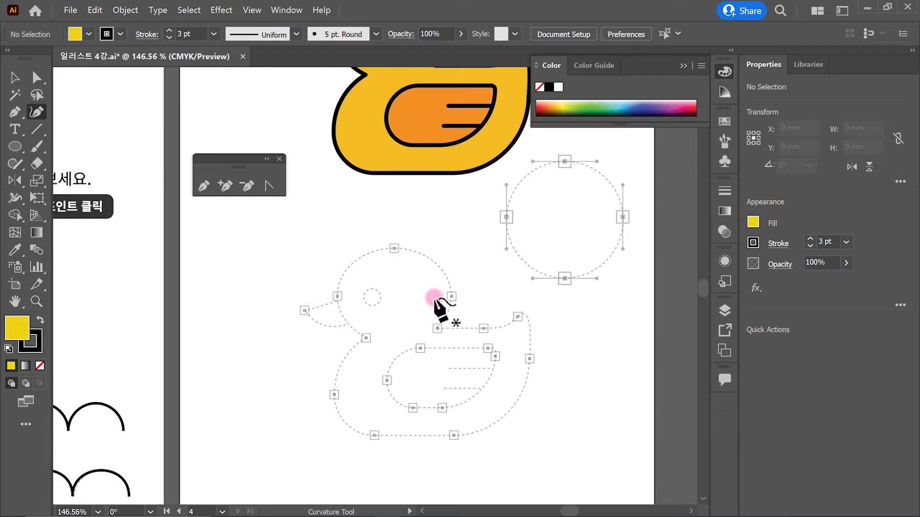
click(366, 338)
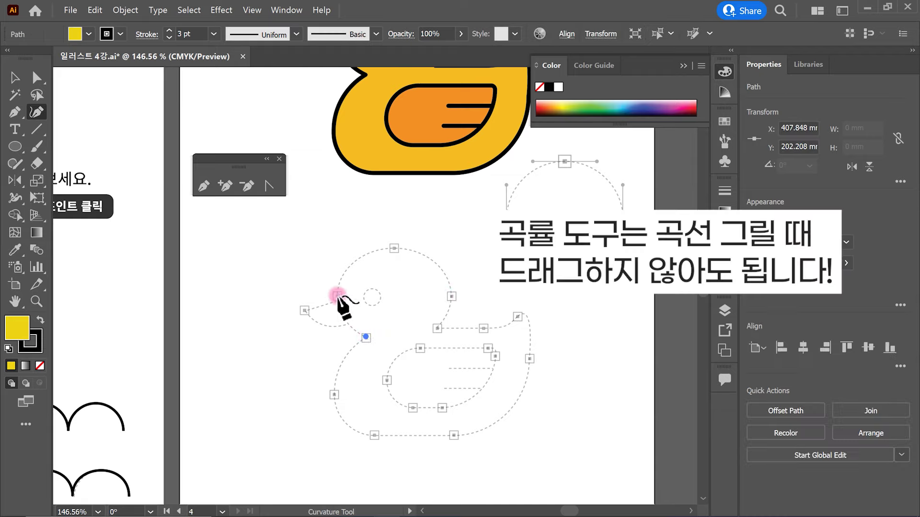
click(338, 296)
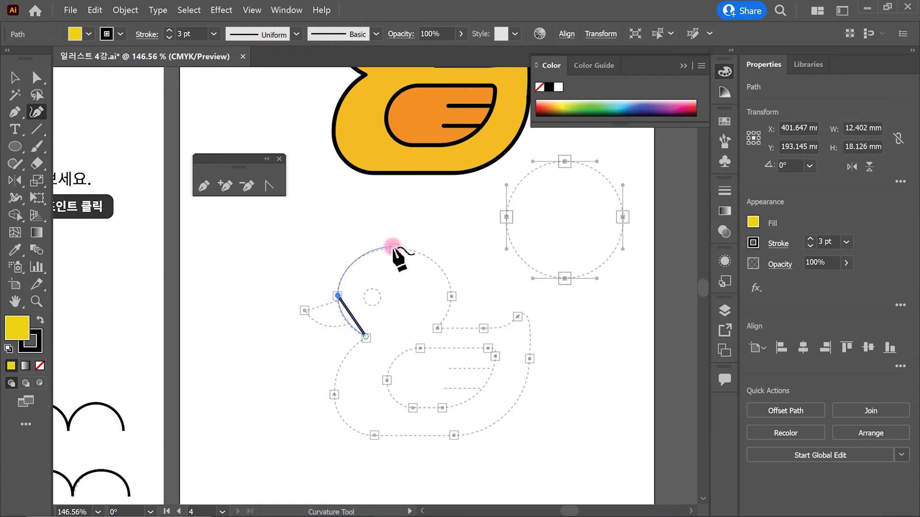
click(393, 248)
click(451, 296)
click(437, 300)
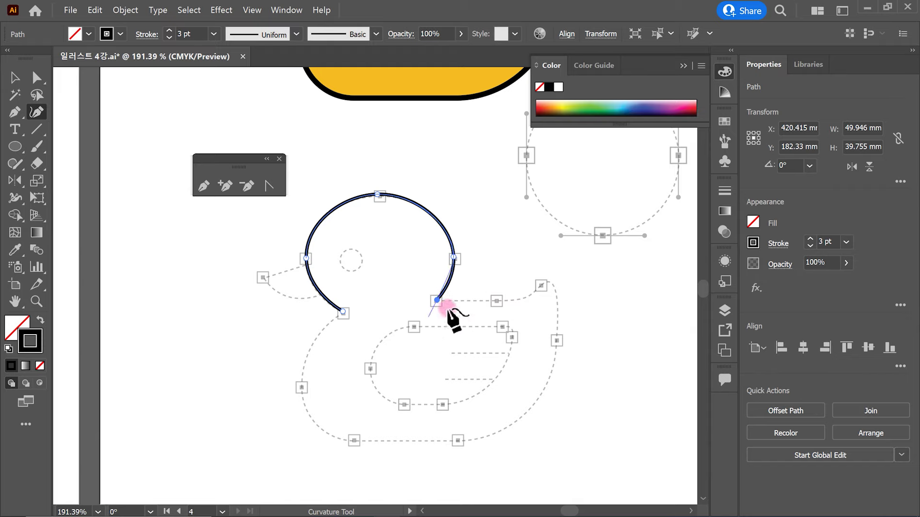
click(495, 301)
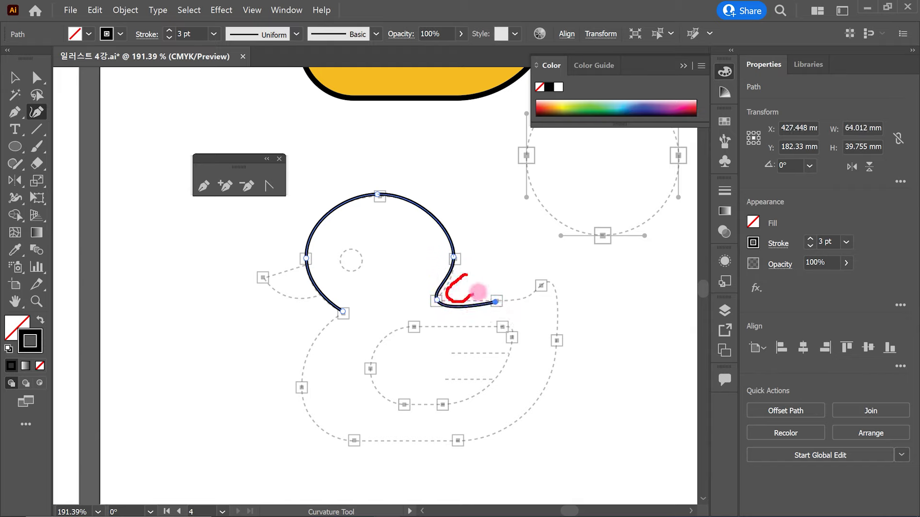
key(Delete)
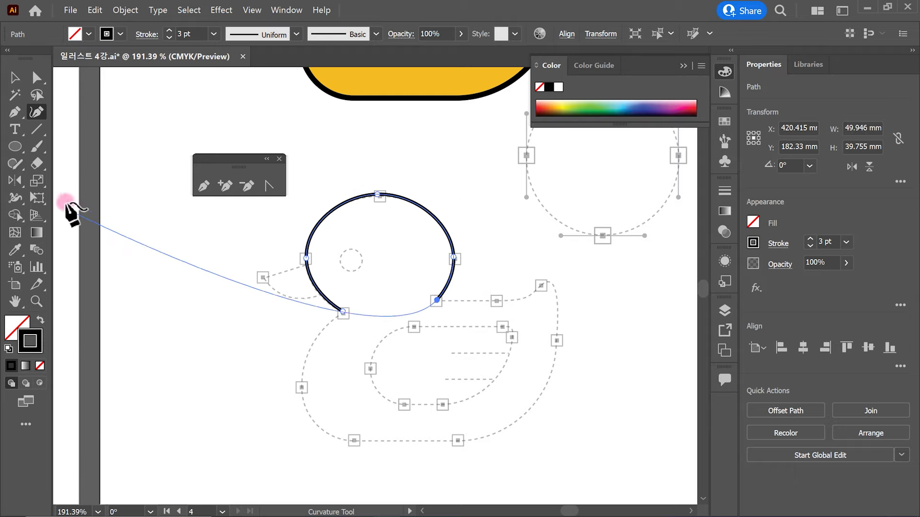
mouse_move(49, 112)
mouse_down()
mouse_move(15, 107)
mouse_move(48, 102)
mouse_move(59, 120)
mouse_up()
drag(130, 343, 193, 344)
key(Escape)
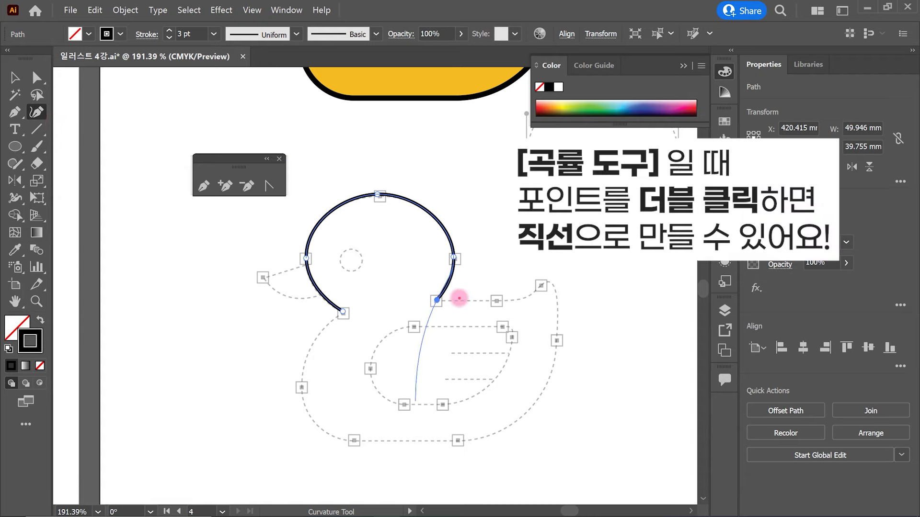
key(Escape)
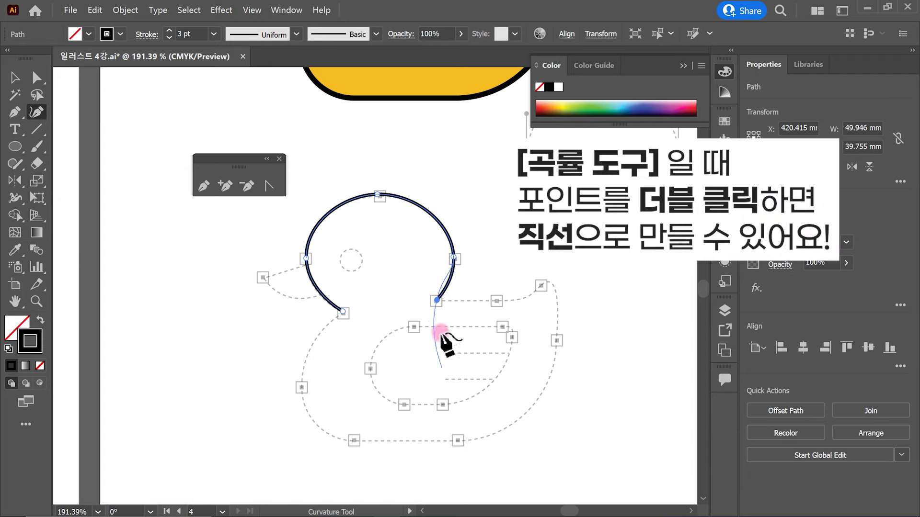
Step: Make the rear neck point a corner and continue the outline straight along the back, around the tail and down to the belly's rear end
double_click(436, 301)
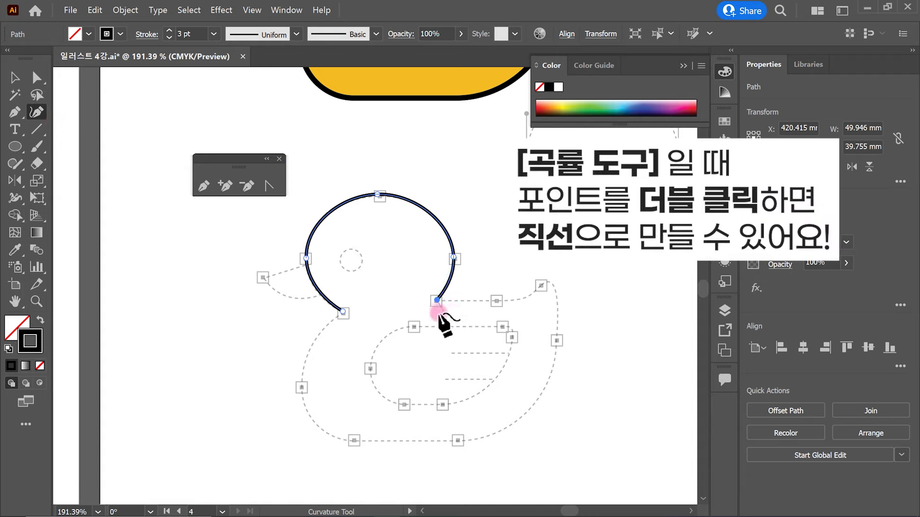
click(496, 301)
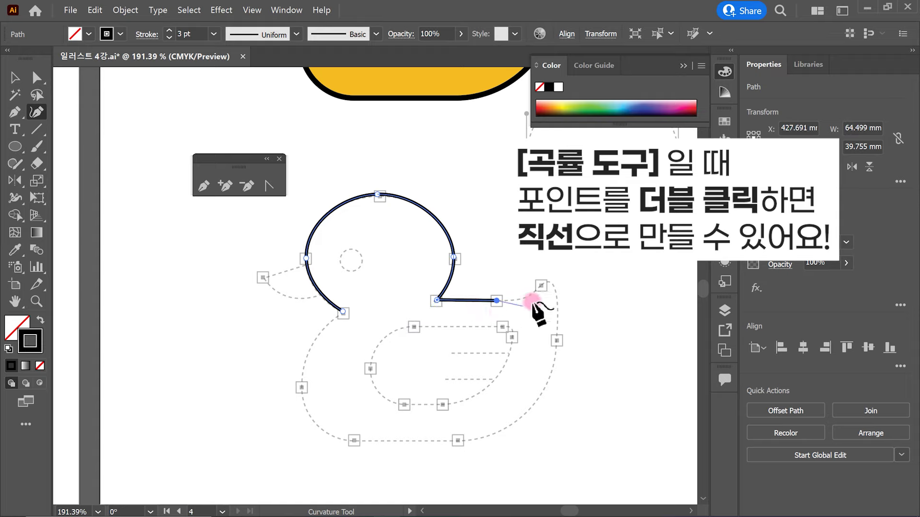
click(541, 285)
click(556, 340)
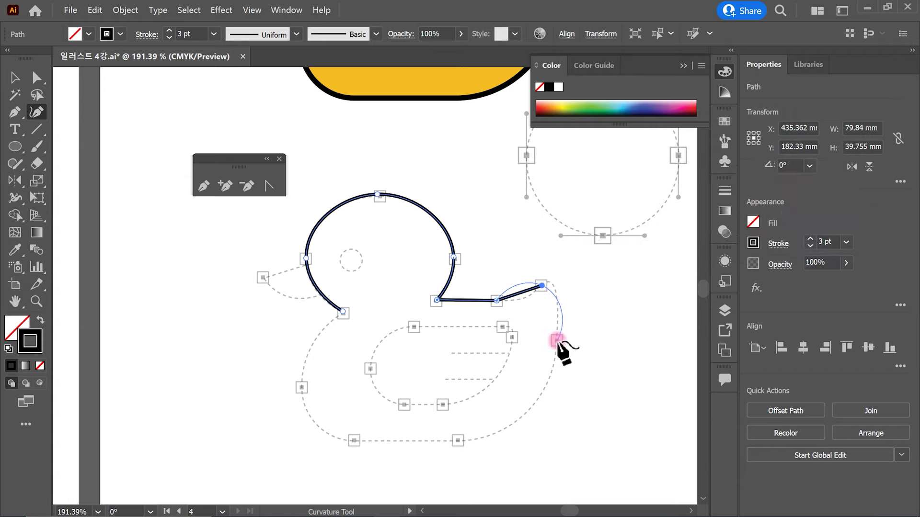
click(458, 440)
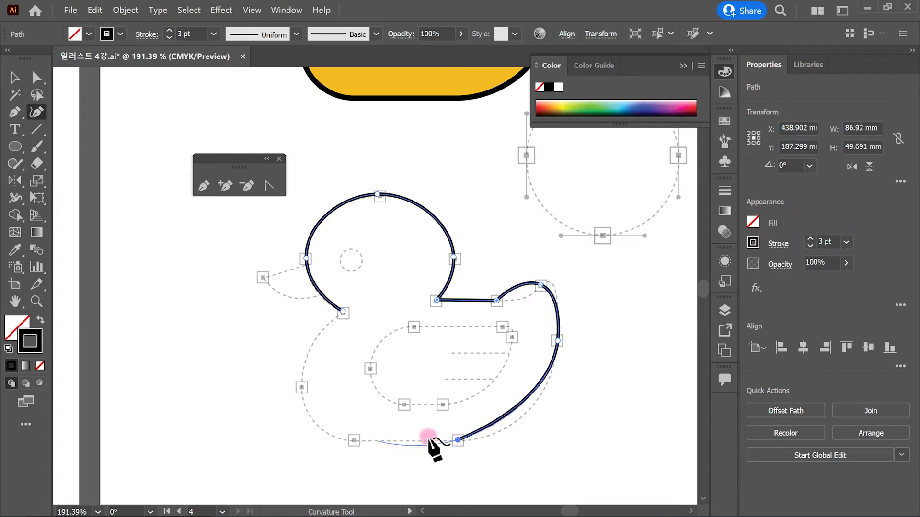
Step: Make the belly's rear point a corner, add the straight belly edge, and close the outline up the chest at the front neck corner
double_click(458, 441)
click(355, 441)
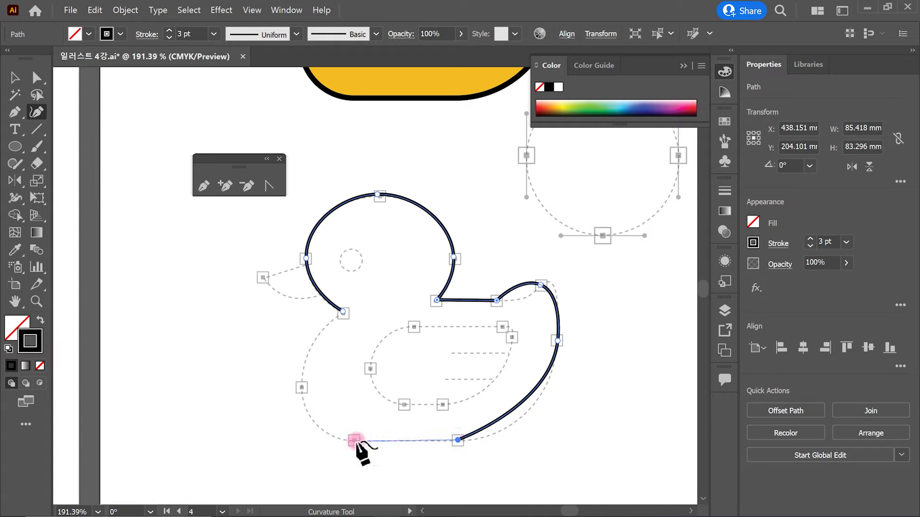
click(302, 388)
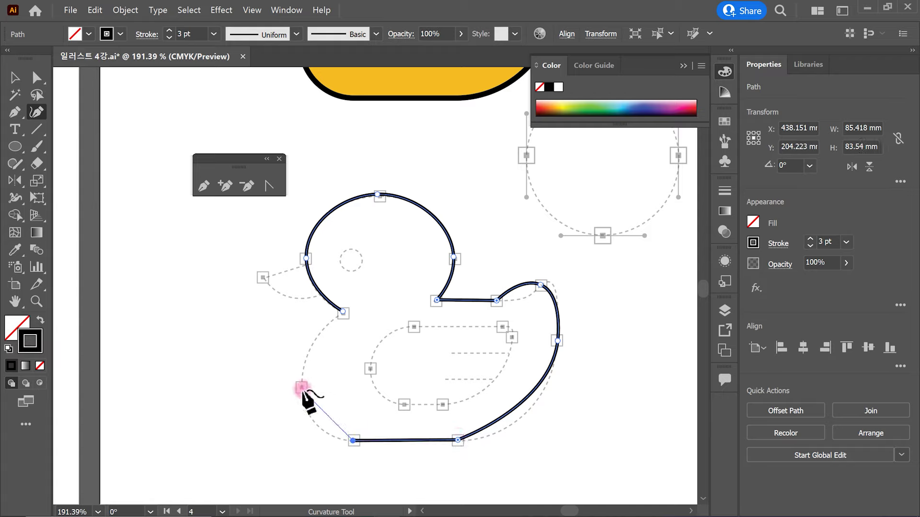
click(343, 312)
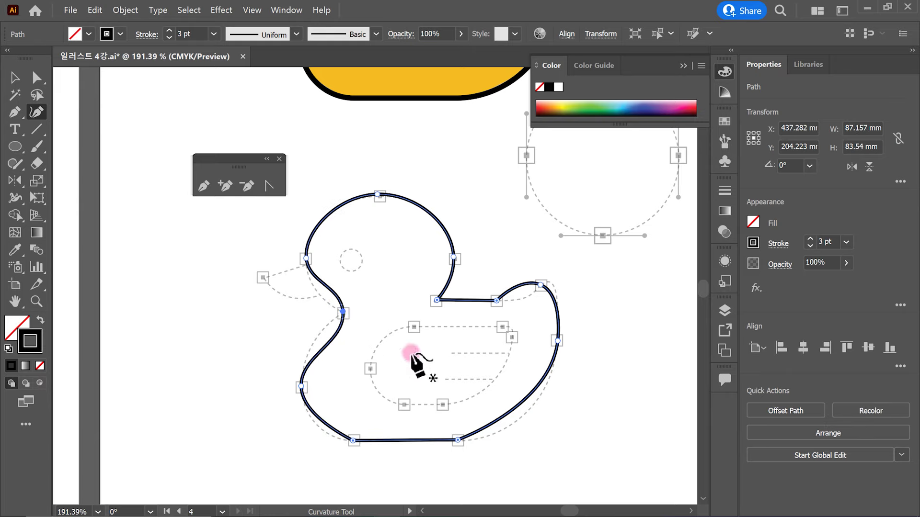
Step: Refine the closed outline by adding curve points at the tail base, rump, chest and lower face and fitting them to the dashed guide
click(517, 303)
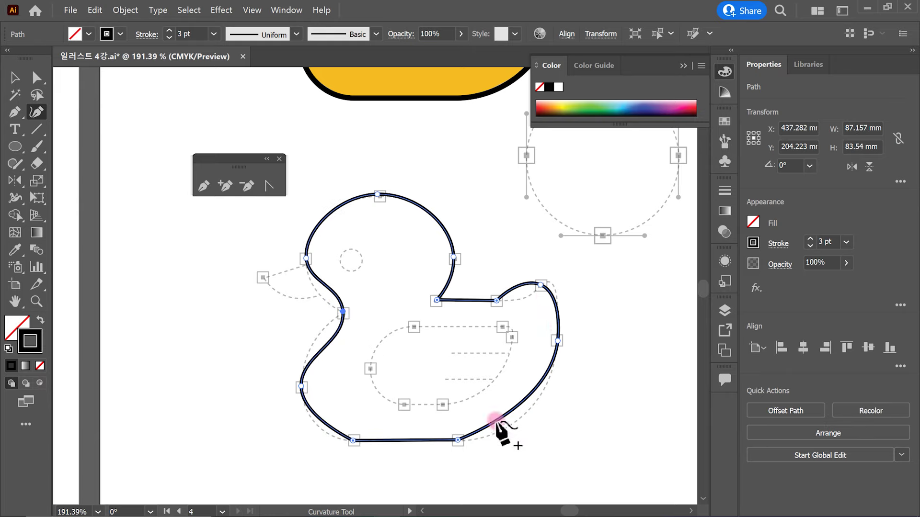
mouse_move(526, 286)
mouse_down()
mouse_move(522, 299)
mouse_move(543, 287)
mouse_up()
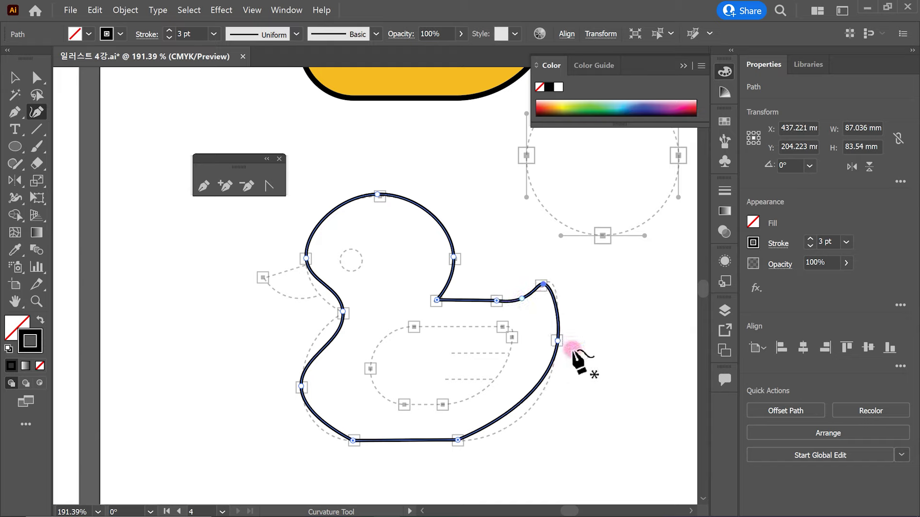
click(519, 411)
drag(519, 412, 522, 416)
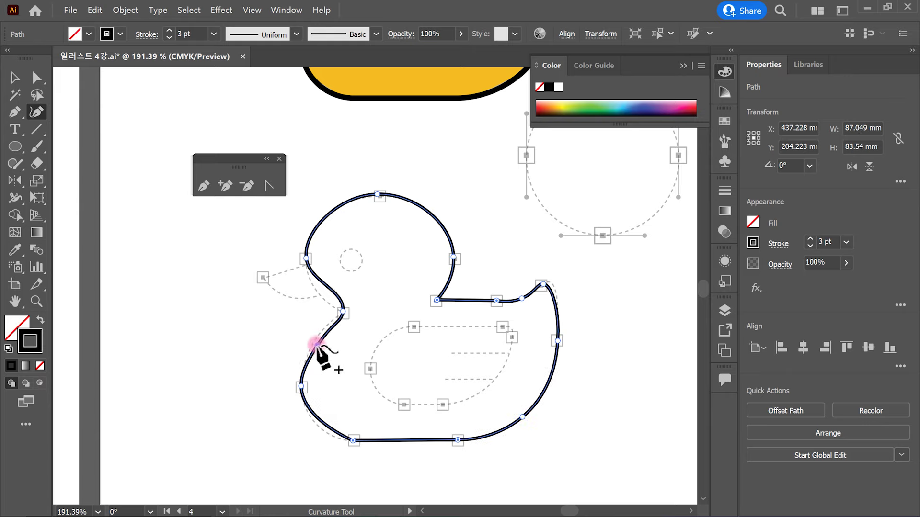
click(315, 341)
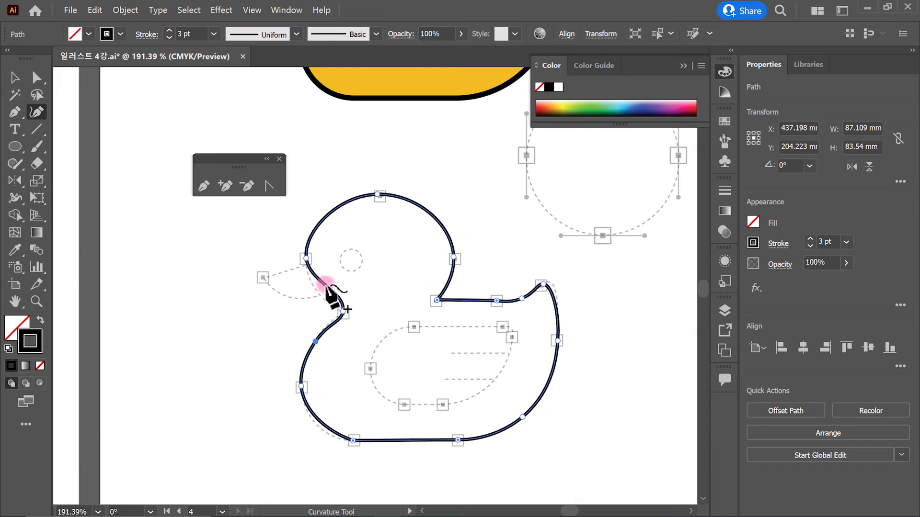
drag(326, 287, 318, 294)
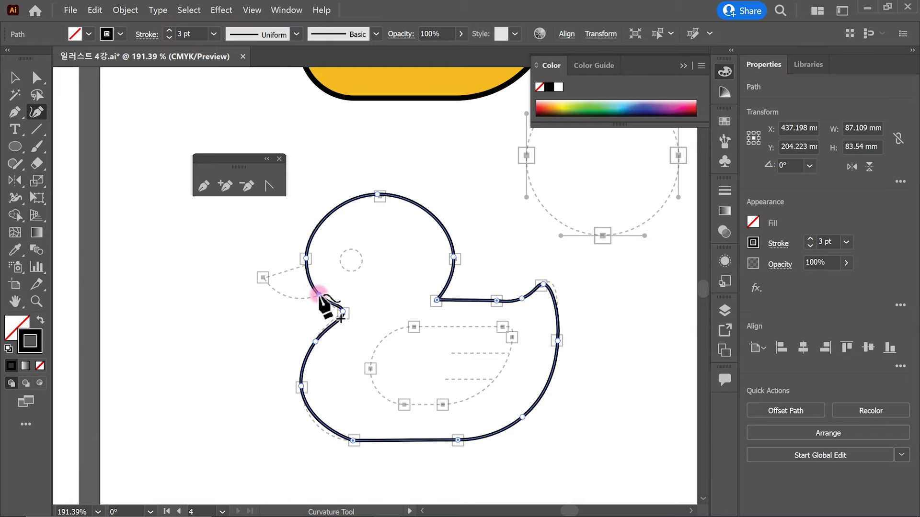
click(213, 195)
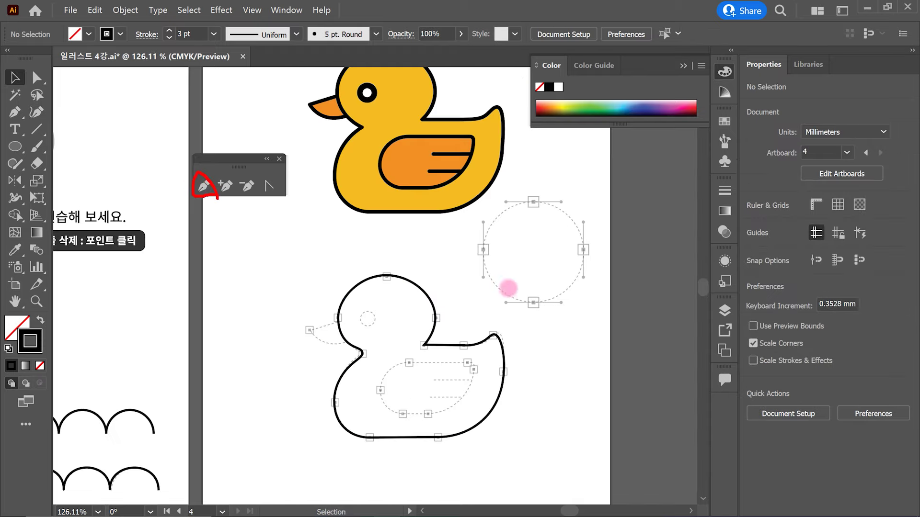
mouse_move(567, 297)
mouse_down()
mouse_move(473, 245)
mouse_move(530, 266)
mouse_up()
key(Escape)
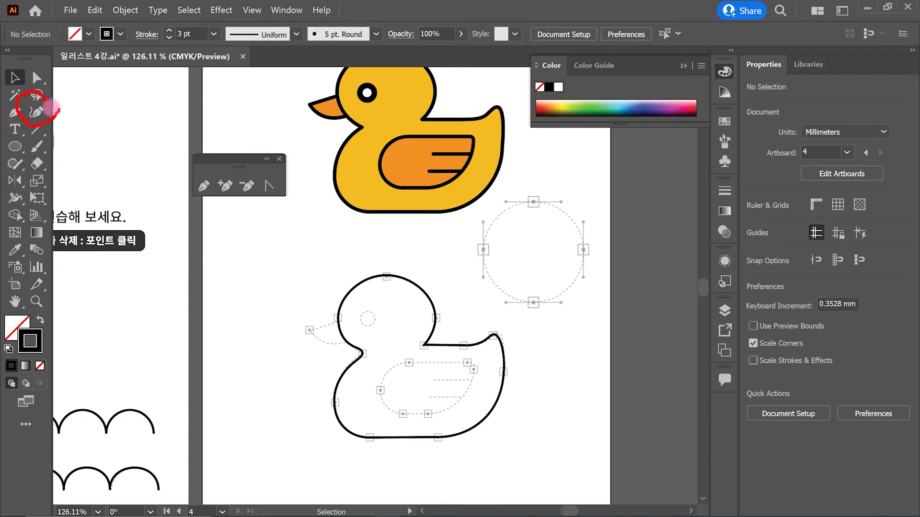
mouse_move(38, 128)
mouse_down()
mouse_move(166, 242)
mouse_move(265, 295)
mouse_up()
drag(197, 189, 184, 166)
drag(221, 209, 322, 274)
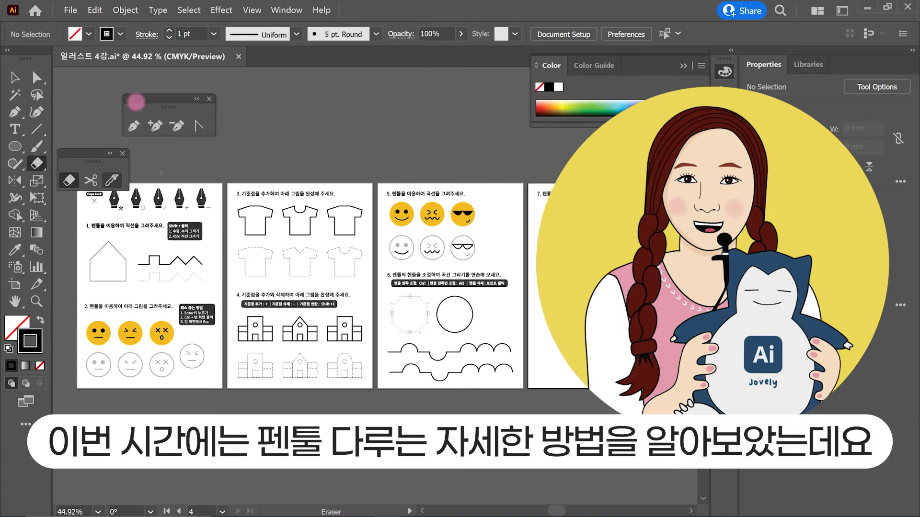
drag(120, 96, 210, 144)
mouse_move(144, 183)
mouse_down()
mouse_move(322, 303)
mouse_move(579, 380)
mouse_up()
key(e)
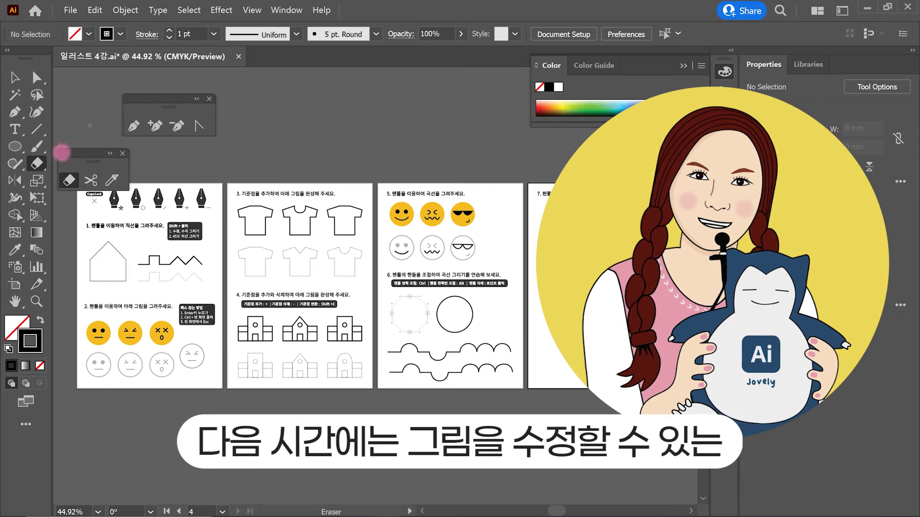
mouse_move(24, 154)
mouse_down()
mouse_move(46, 178)
mouse_move(137, 191)
mouse_up()
drag(320, 125, 400, 146)
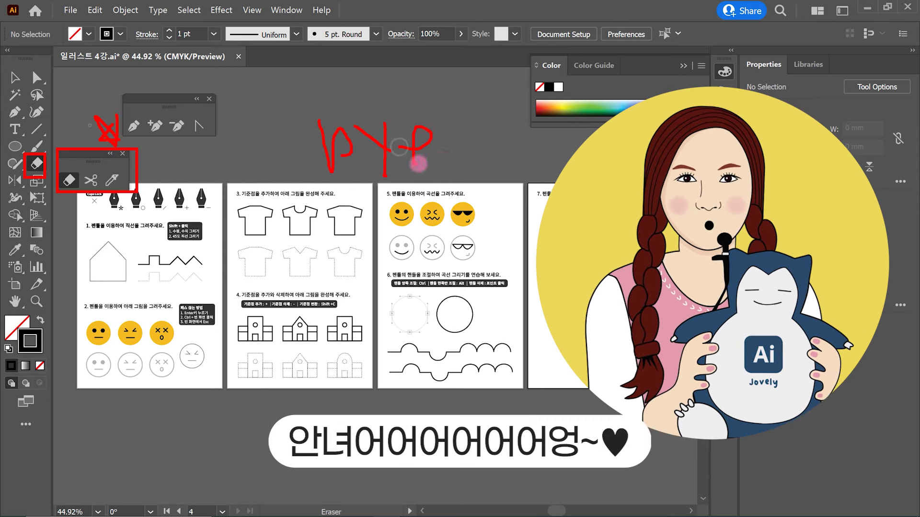